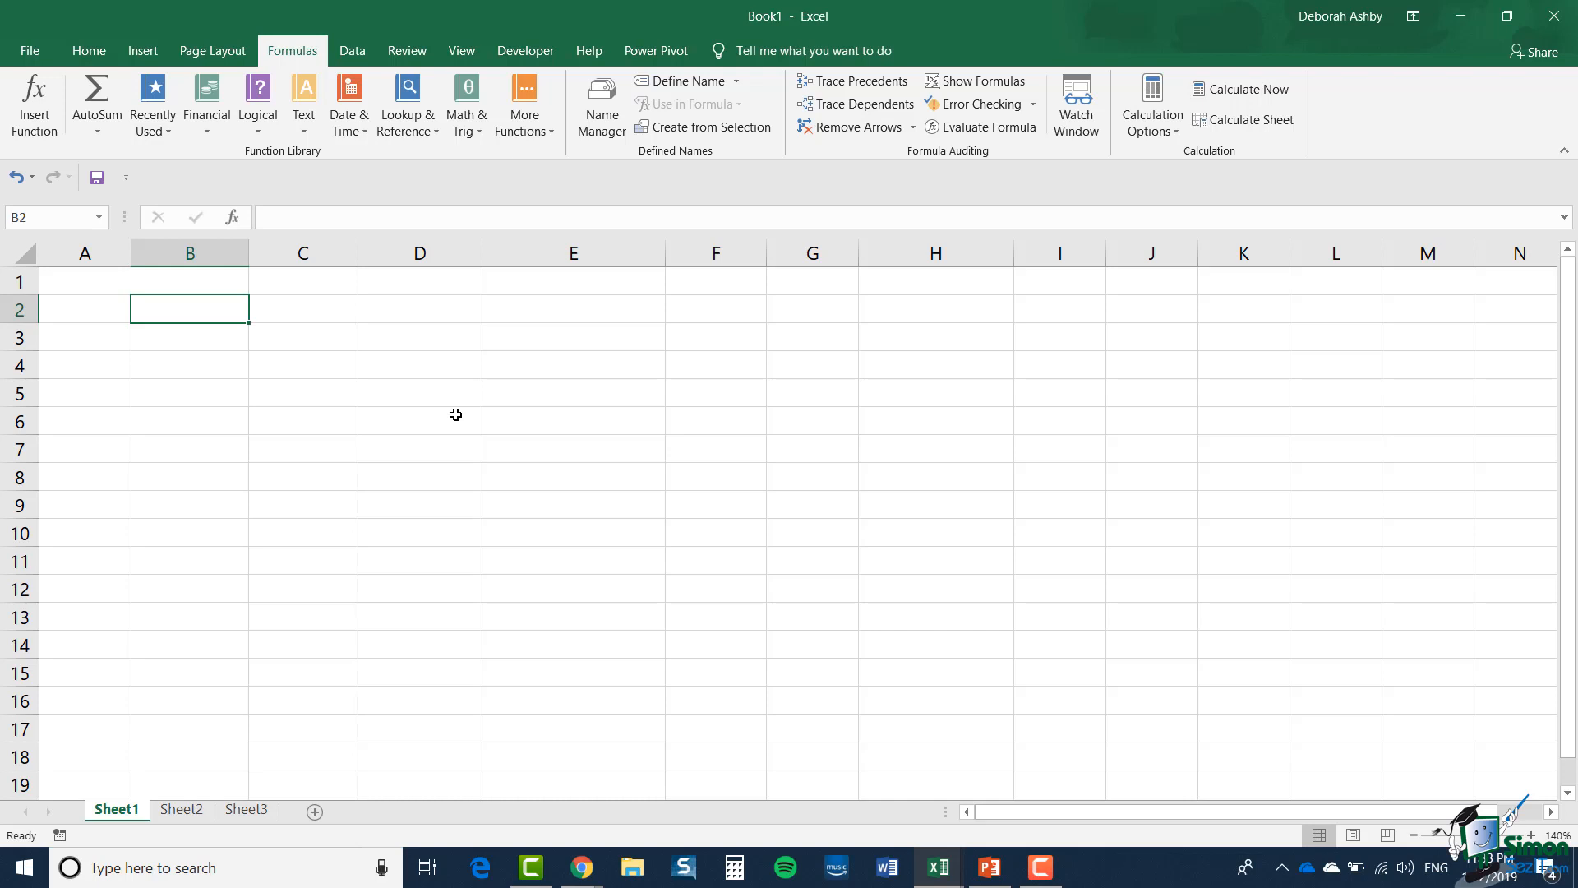
# Step: Paste the label "Invoice Date" into cell B2 and the label "Due Date" into cell B4
pyautogui.hotkey('ctrl', 'c')
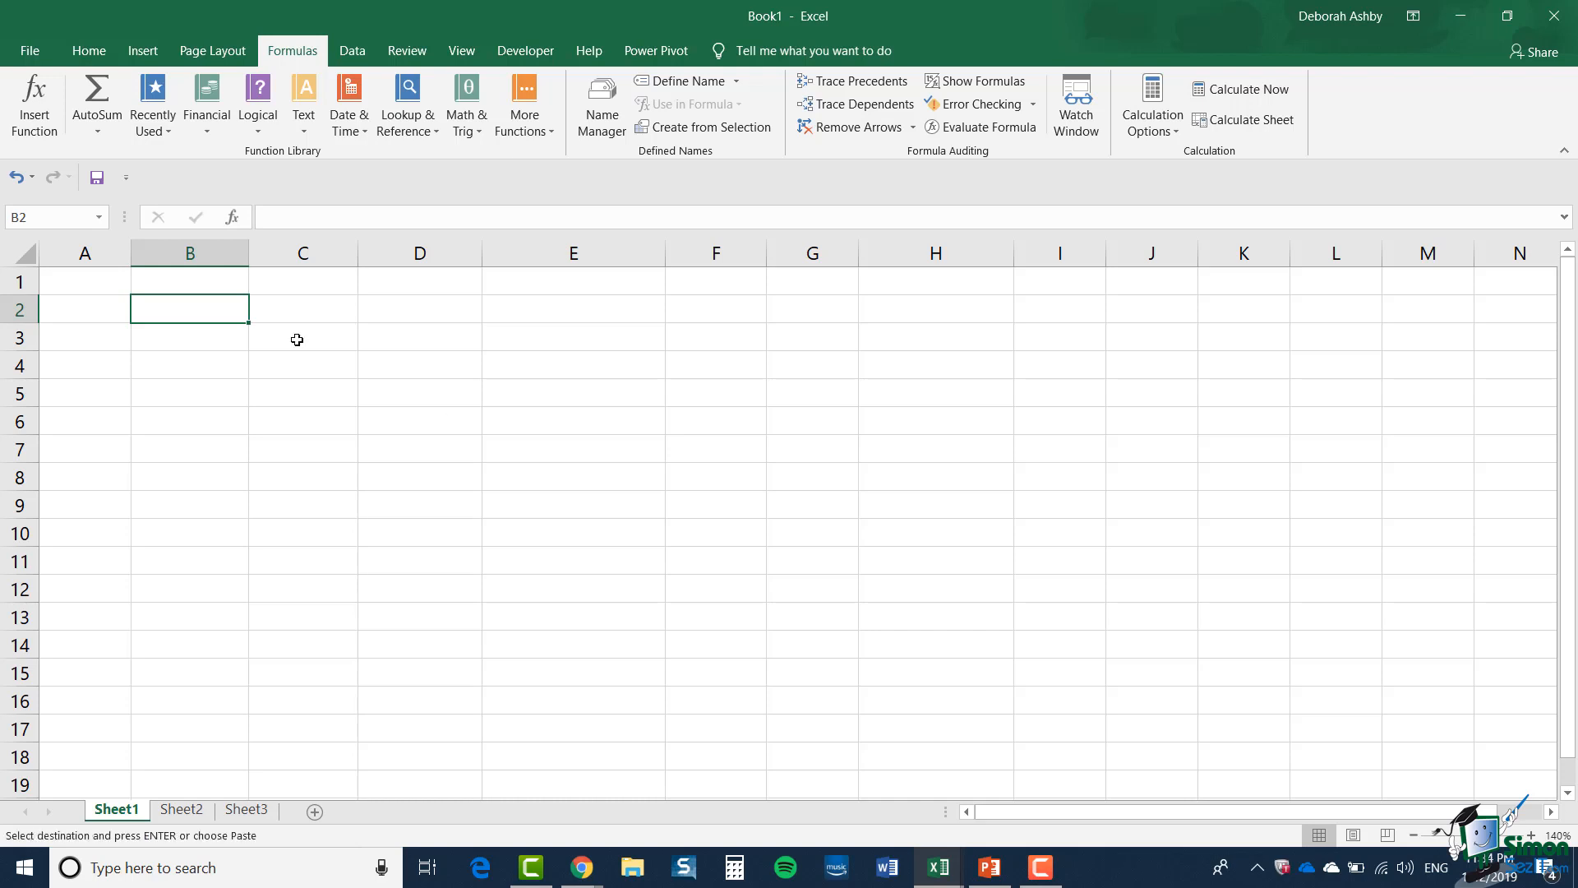
pyautogui.hotkey('ctrl', 'v')
pyautogui.click(237, 367)
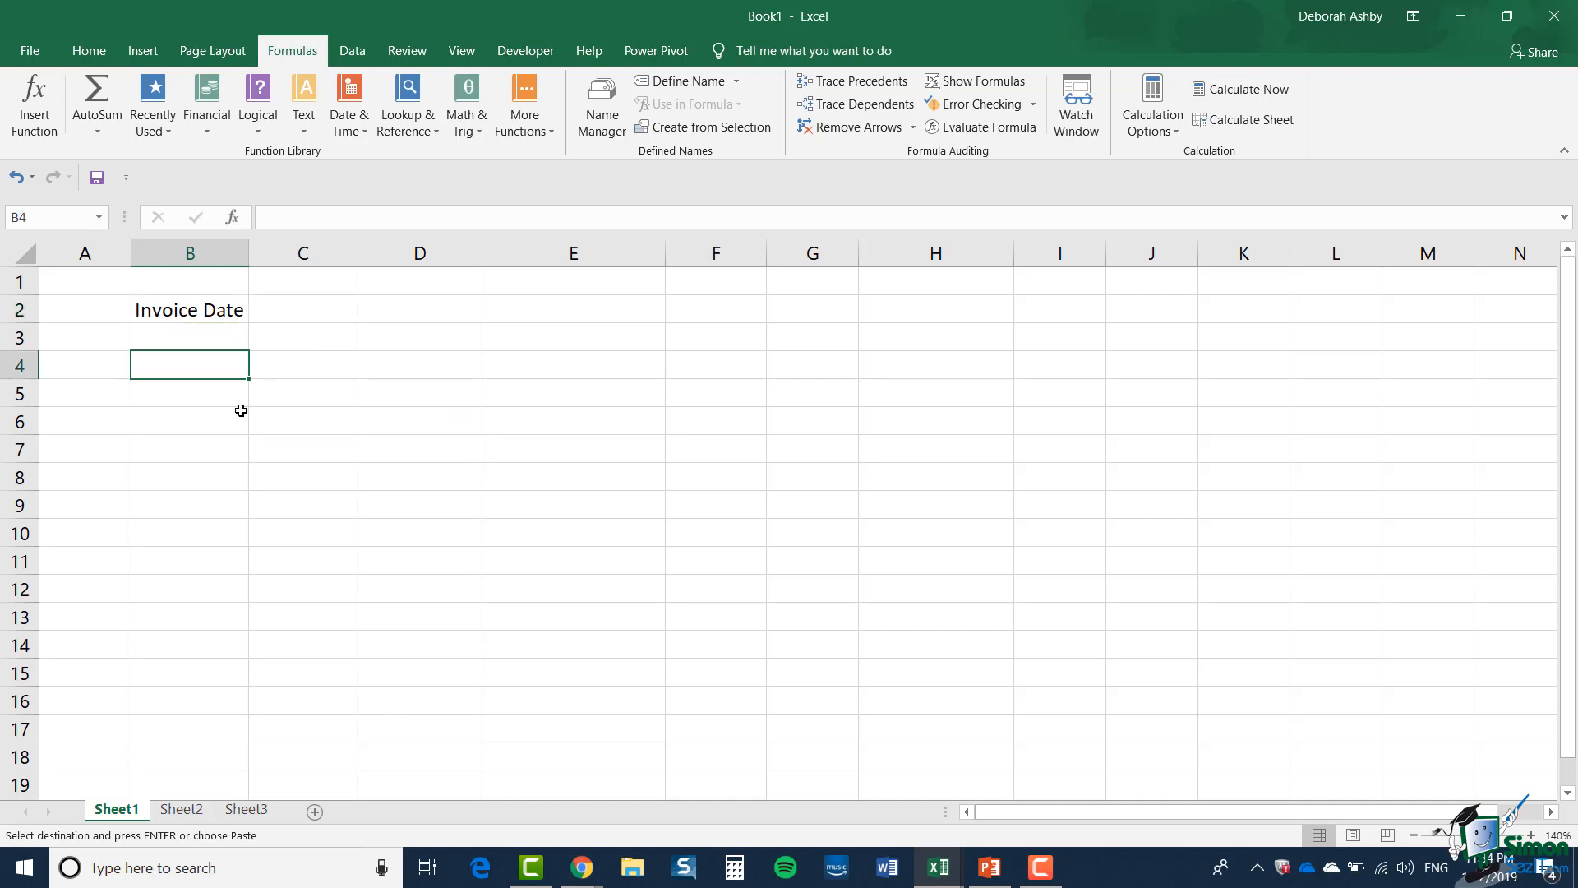
pyautogui.hotkey('ctrl', 'v')
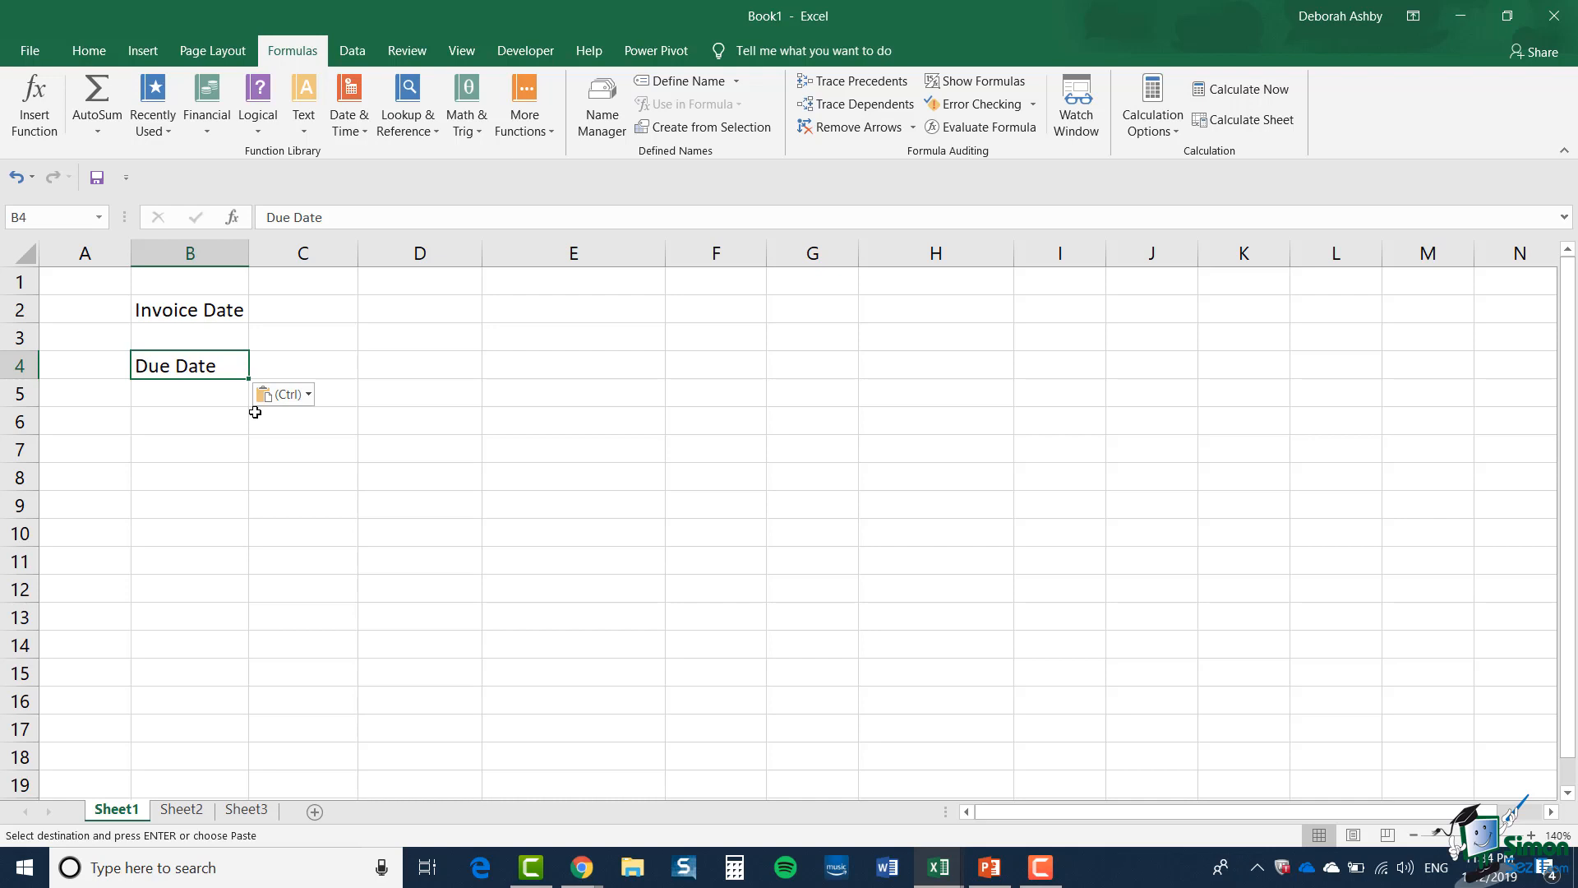
# Step: Enter the formula =TODAY() in cell C2 as the invoice date
pyautogui.click(300, 311)
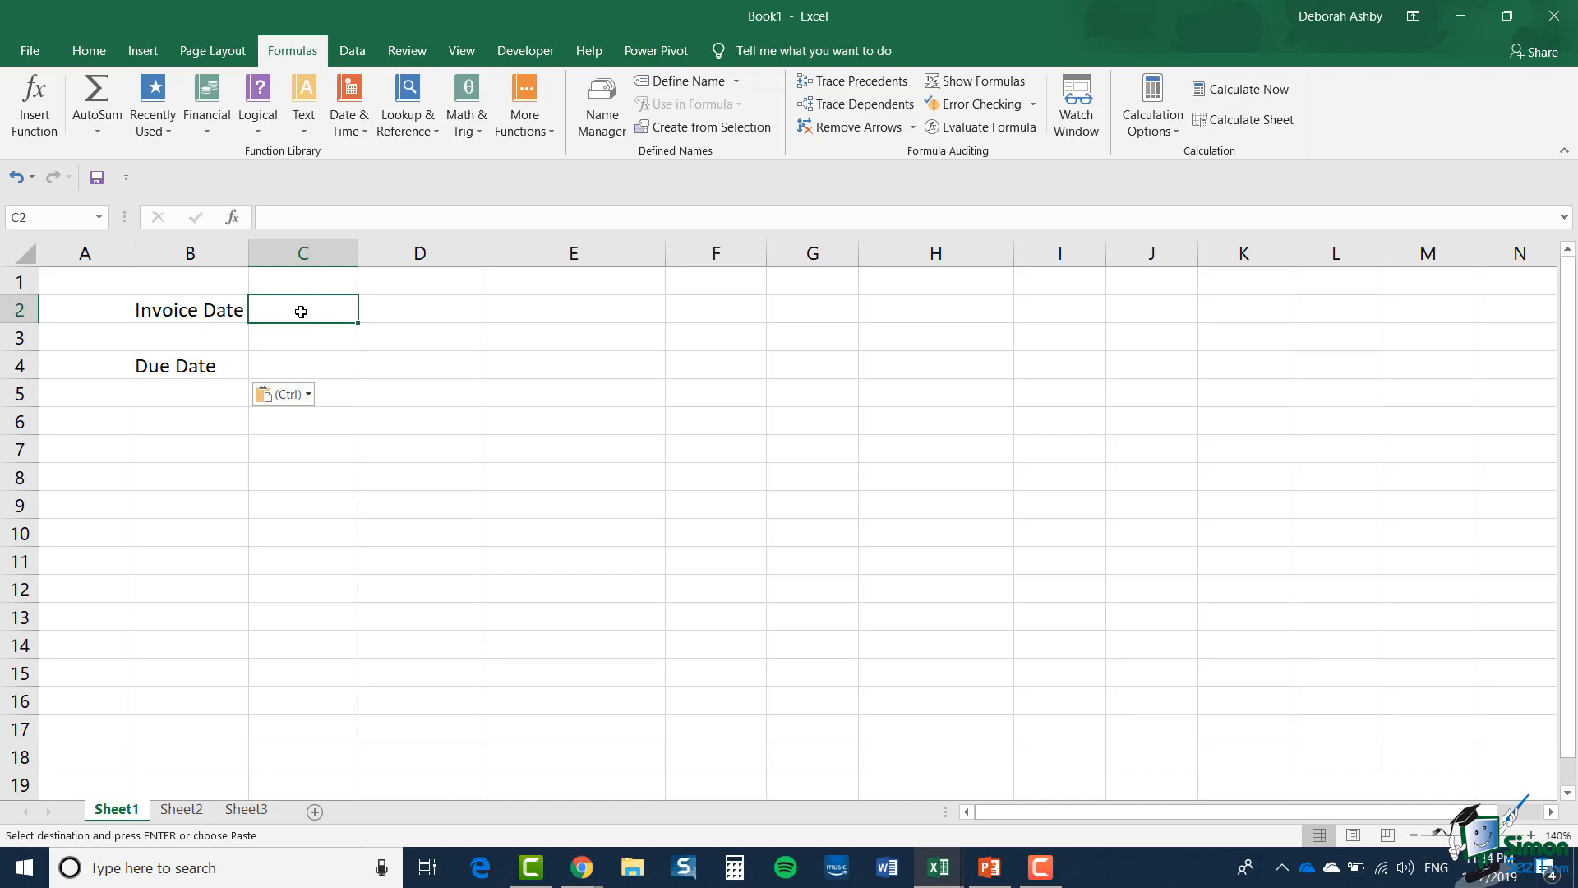
pyautogui.write('=today')
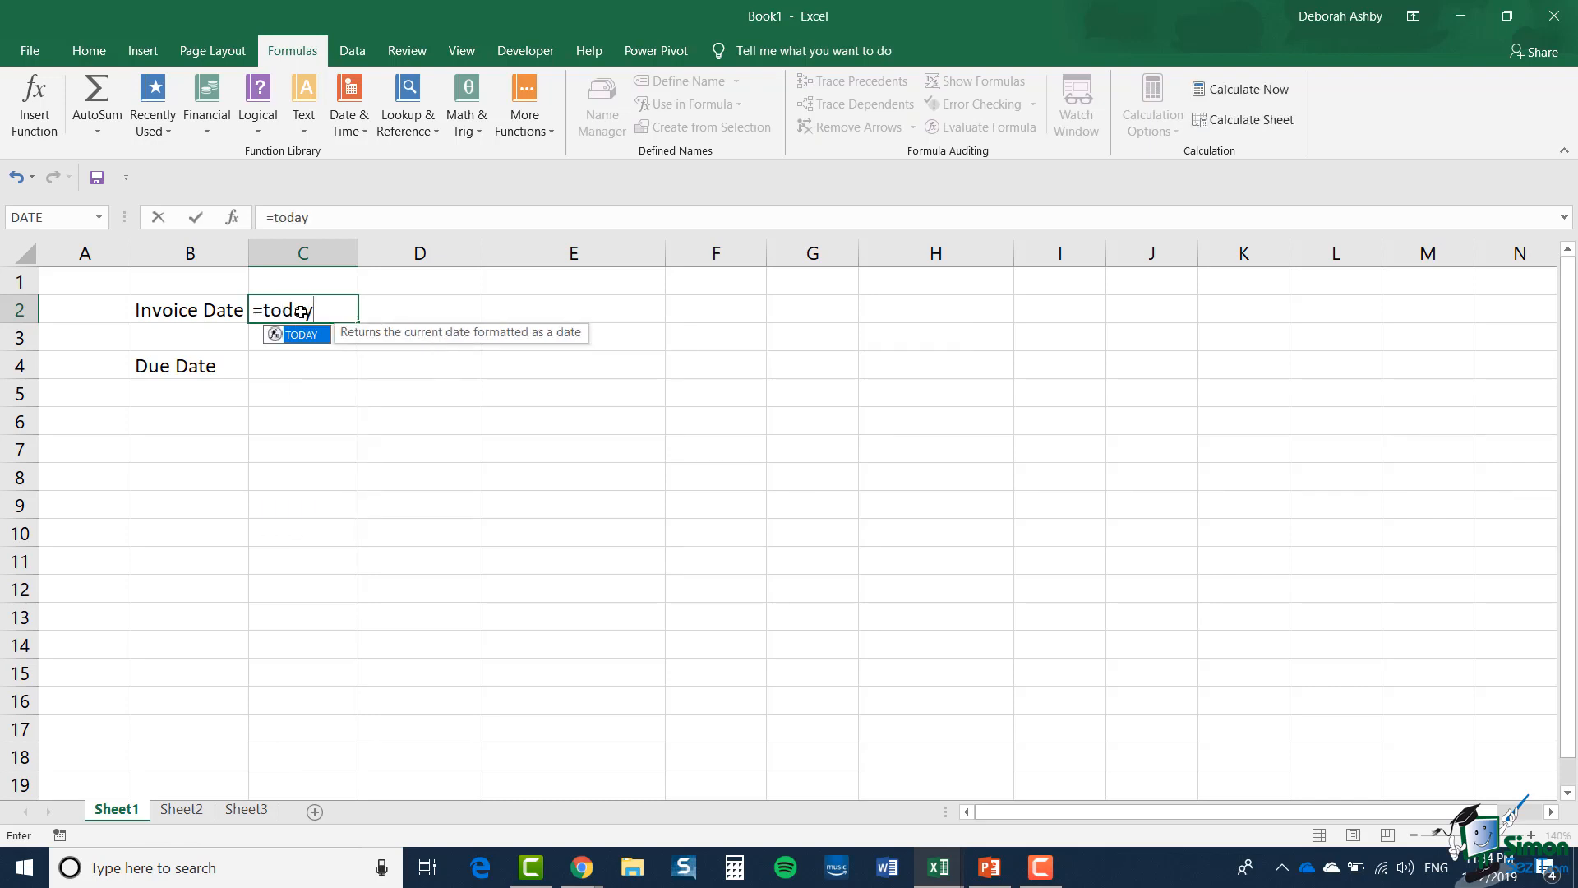
pyautogui.write('()')
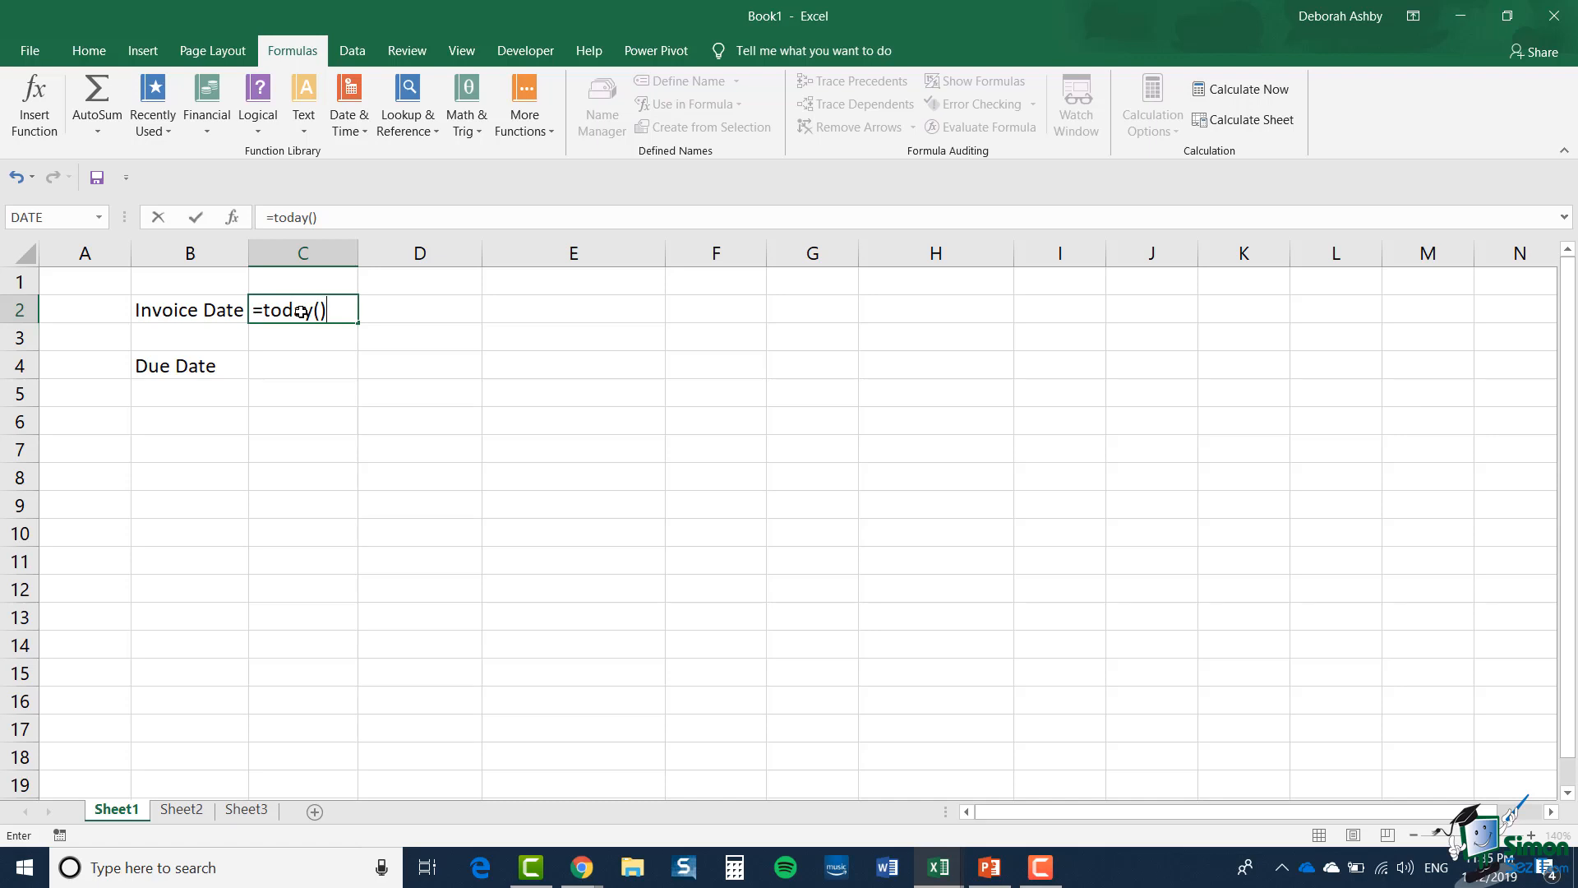
pyautogui.press('Return')
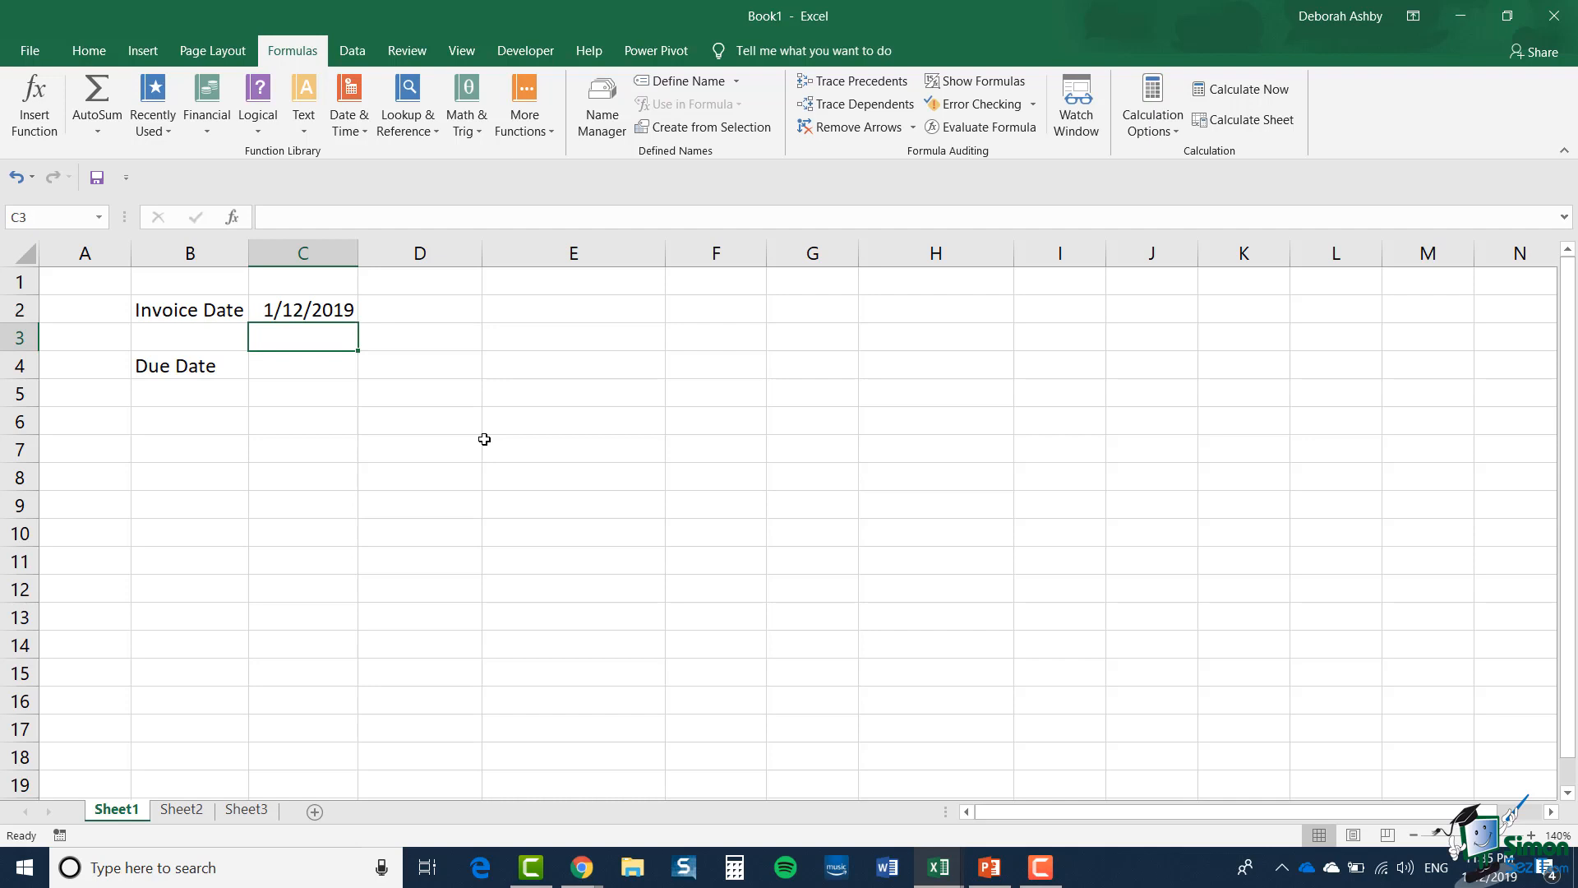
# Step: Calculate the due date in cell C4 as 30 days after the invoice date with the formula =C2+30
pyautogui.press('Down')
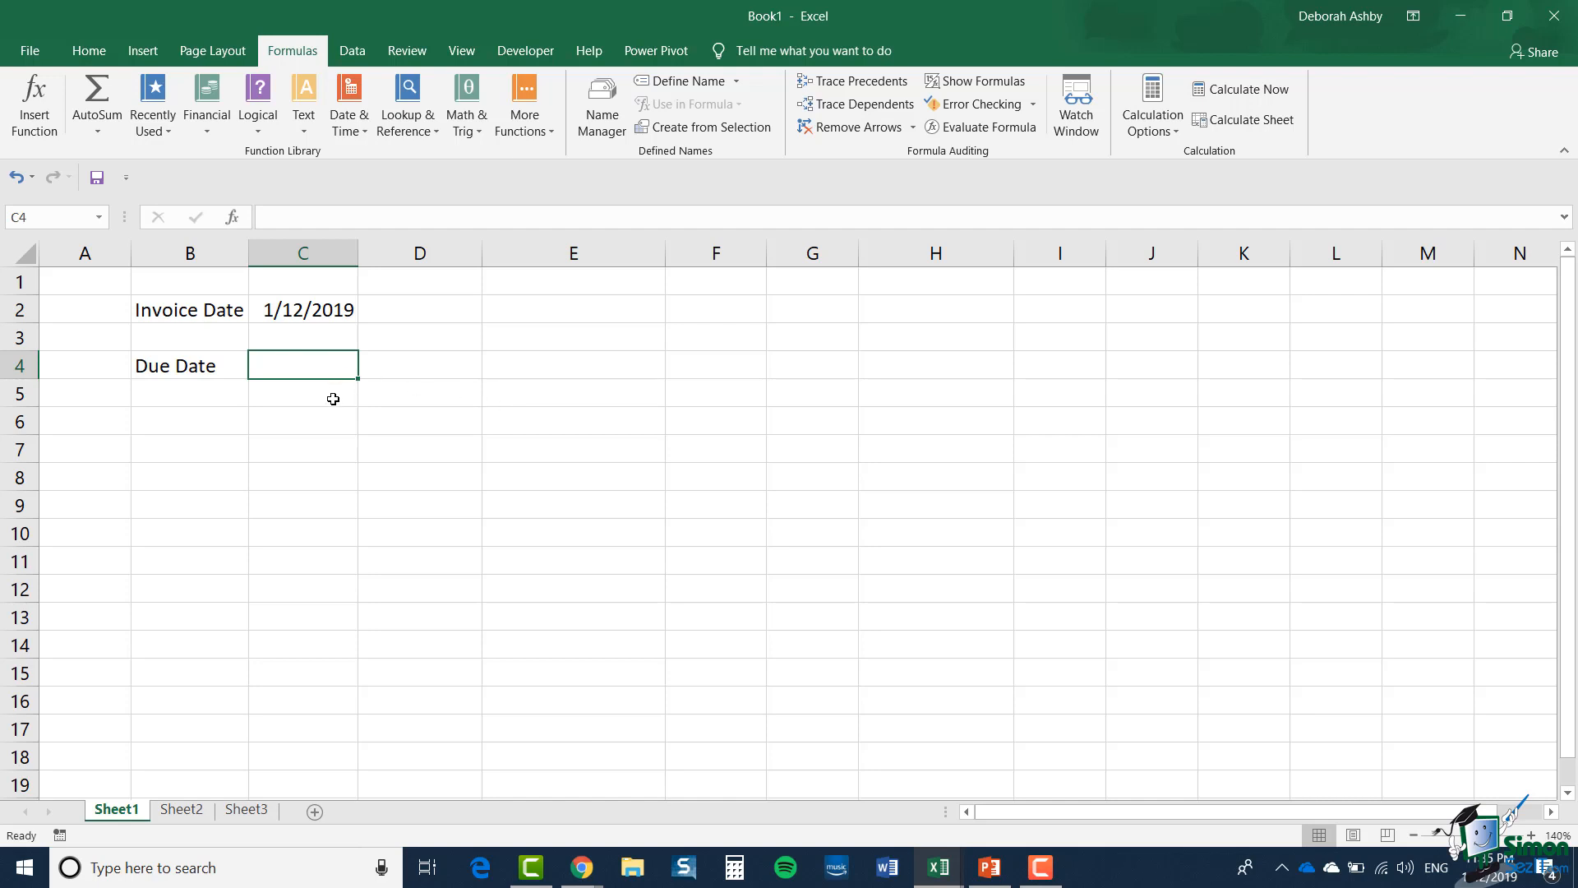
pyautogui.write('=')
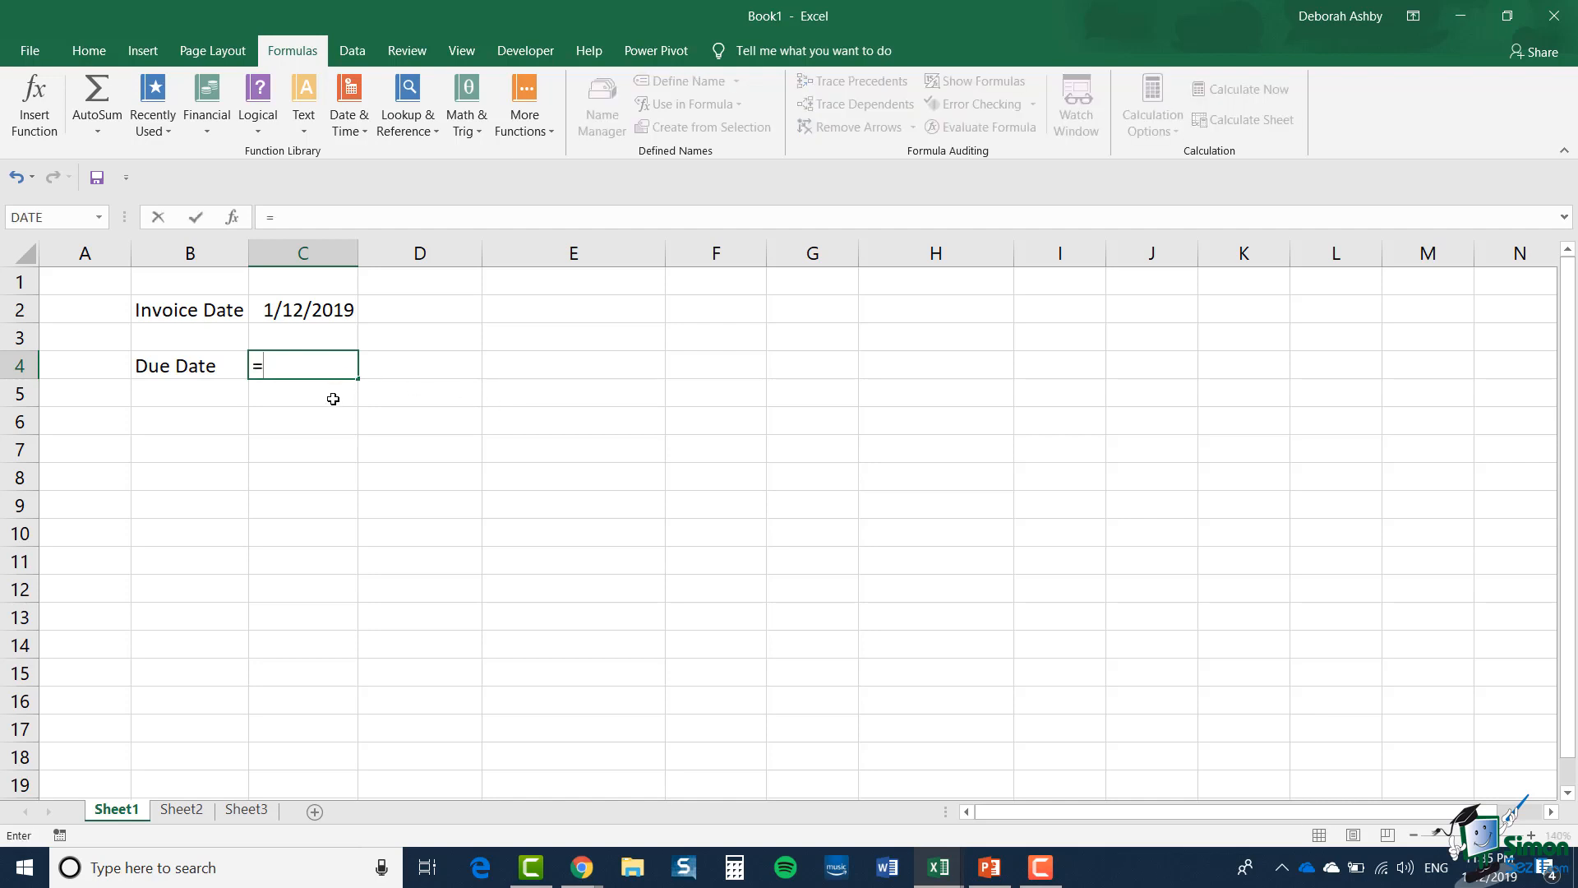
pyautogui.click(322, 312)
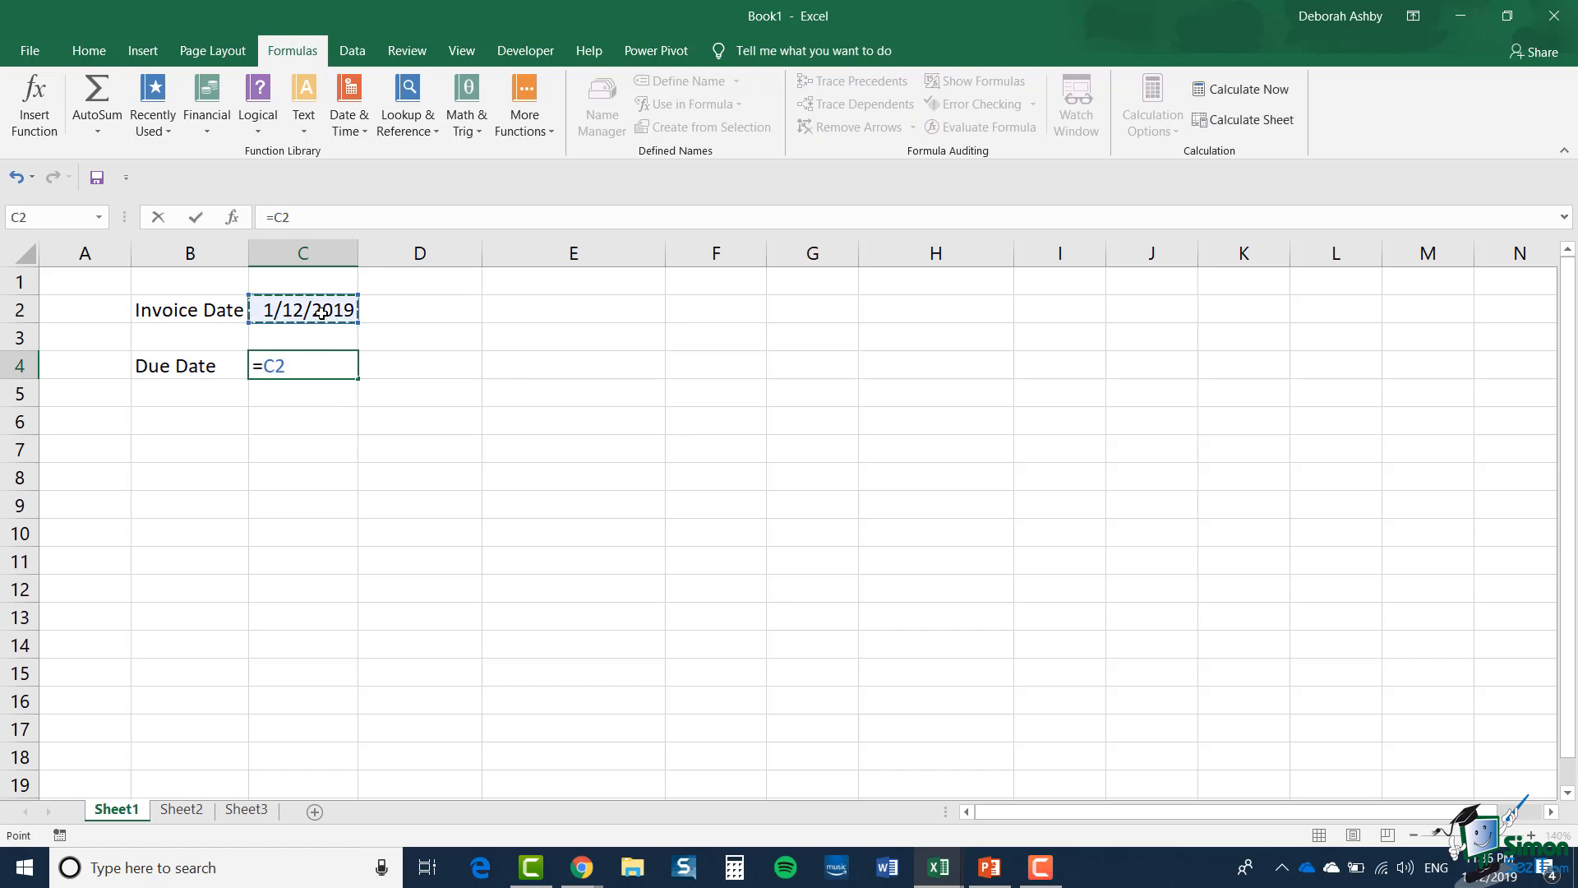
pyautogui.write('+30')
pyautogui.press('Return')
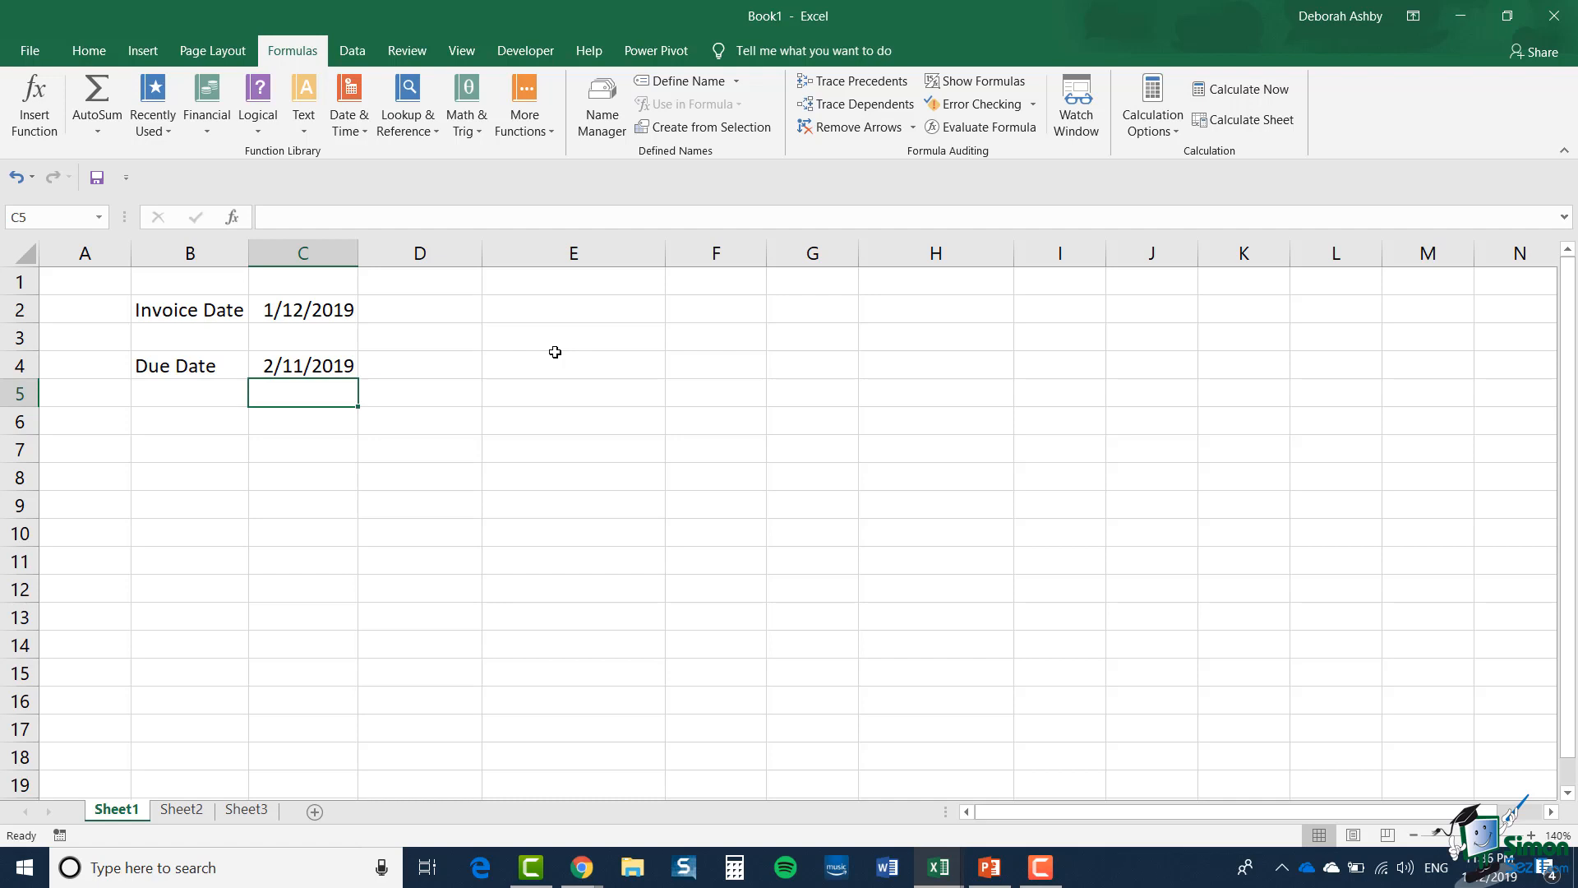
# Step: Insert the current date as a static value in cell D2, beside the invoice date formula
pyautogui.click(341, 315)
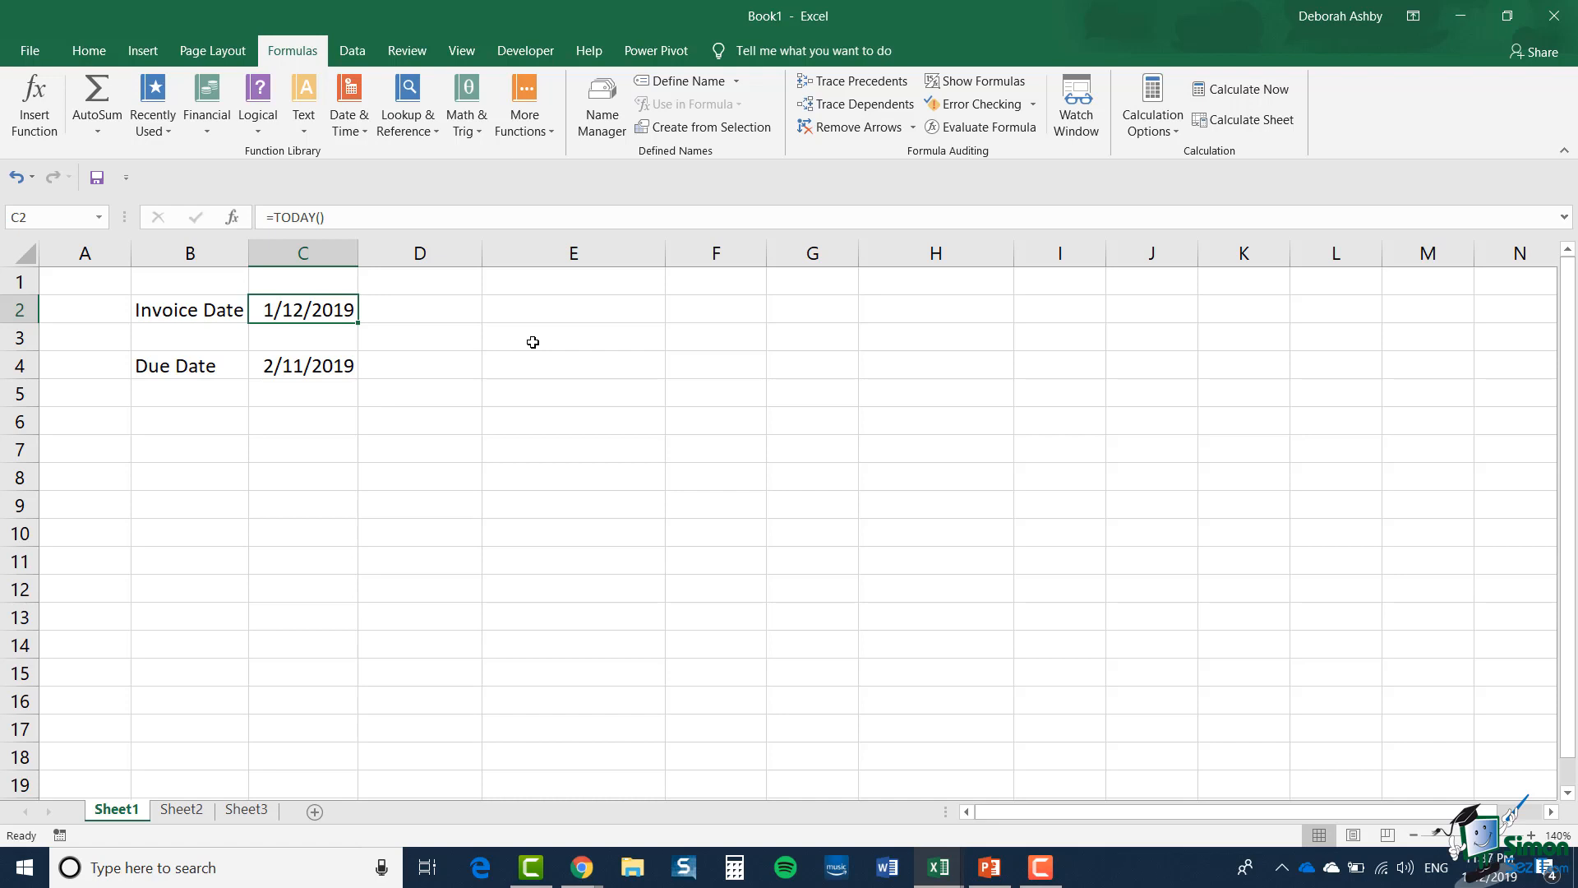
pyautogui.click(443, 310)
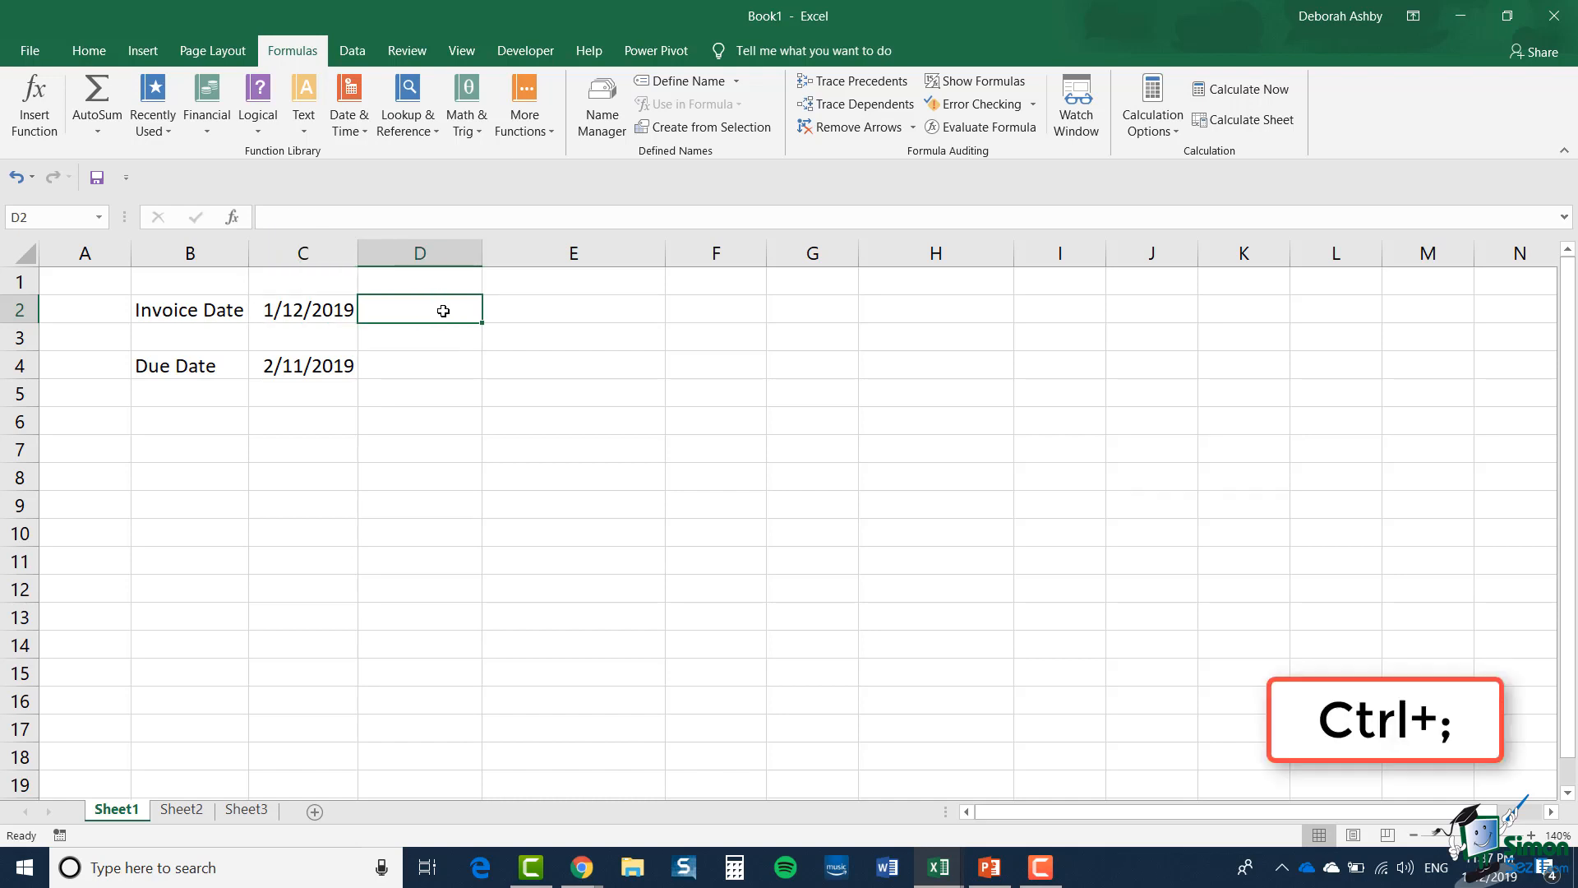
pyautogui.hotkey('ctrl', ';')
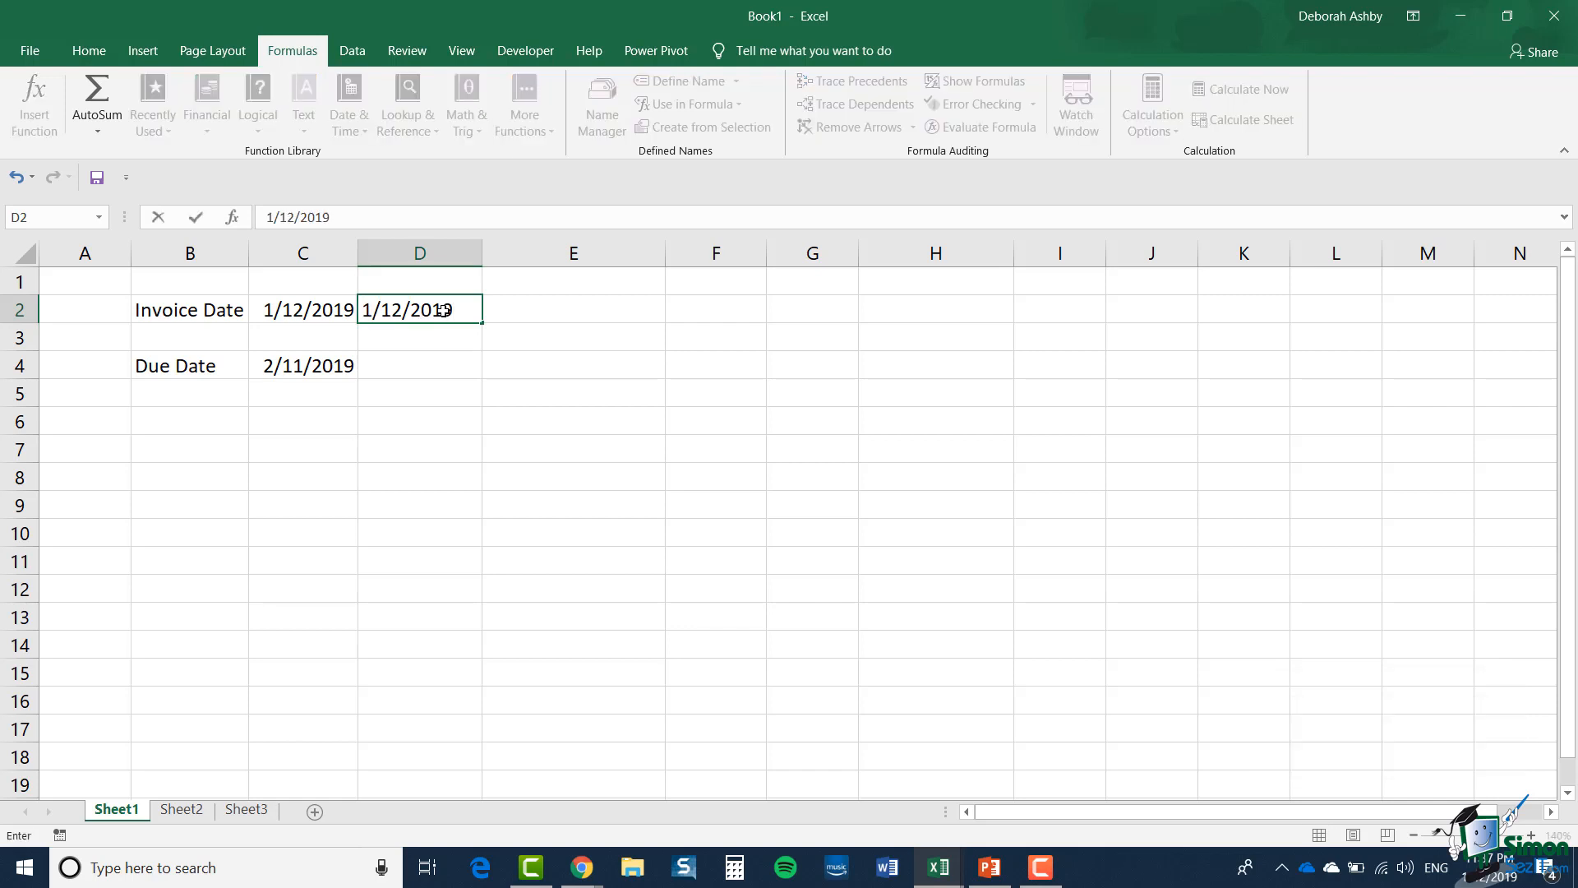
pyautogui.click(468, 365)
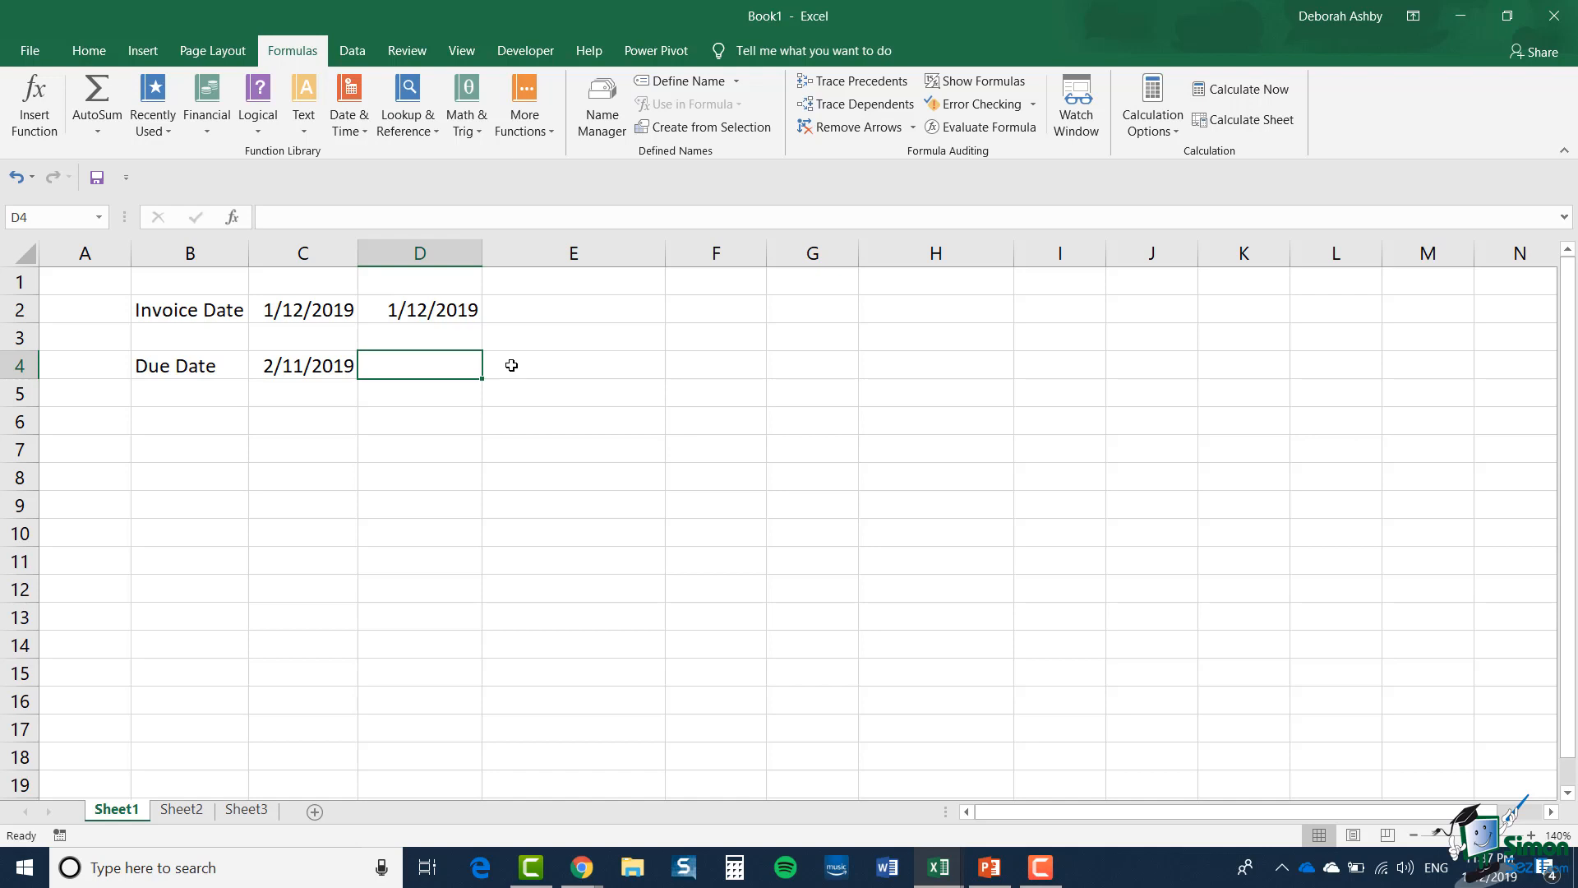
# Step: Enter the formula =NOW() in cell D4 and widen column D so the full date and time fit
pyautogui.write('=')
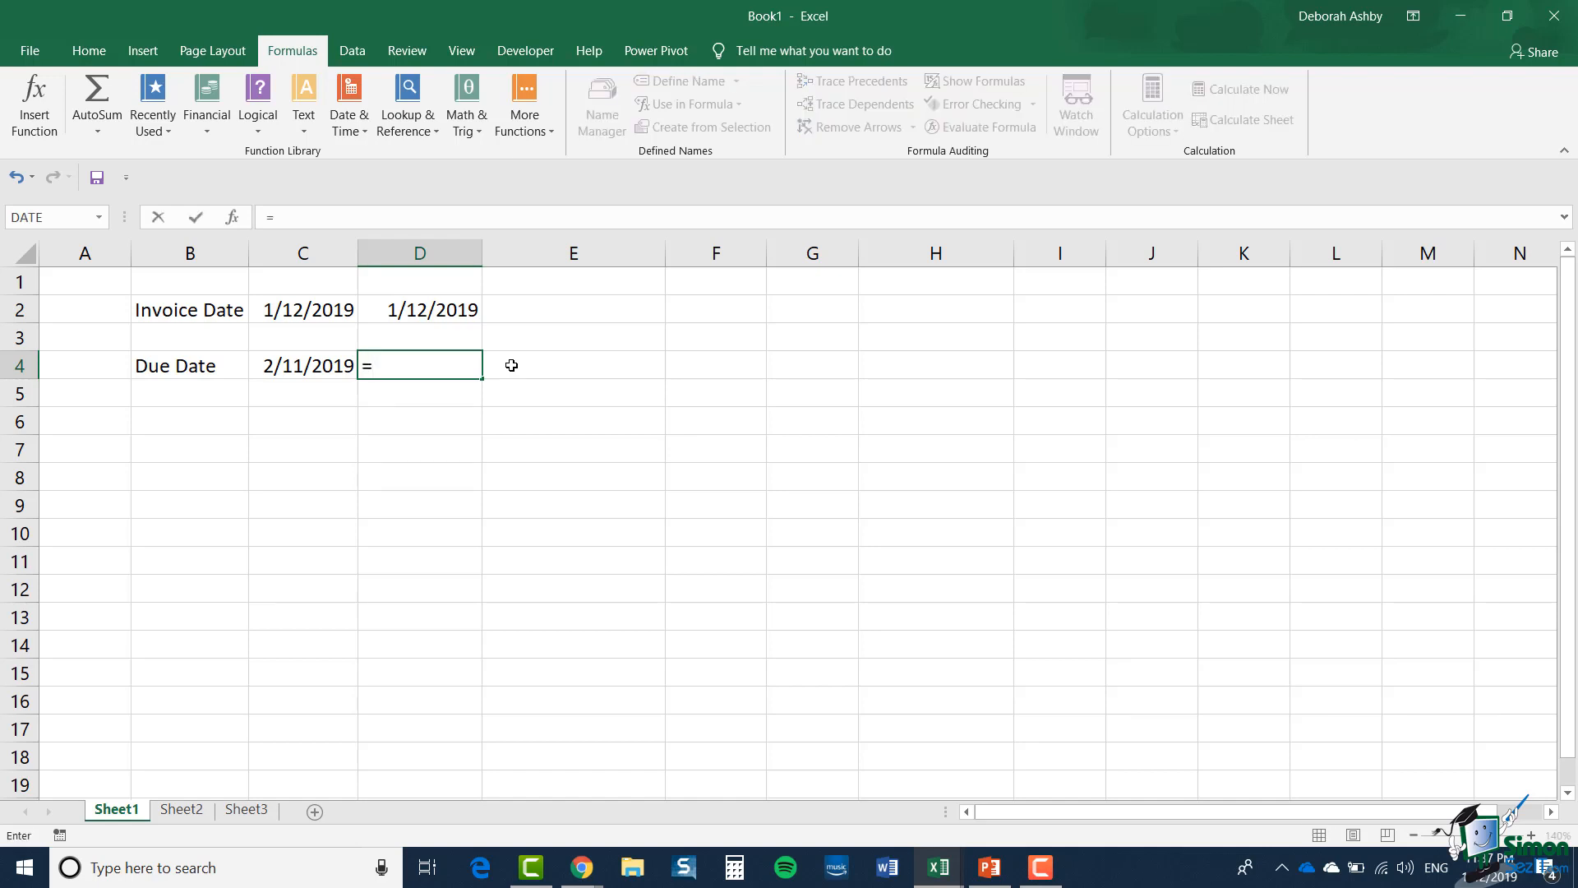
pyautogui.write('NOW()')
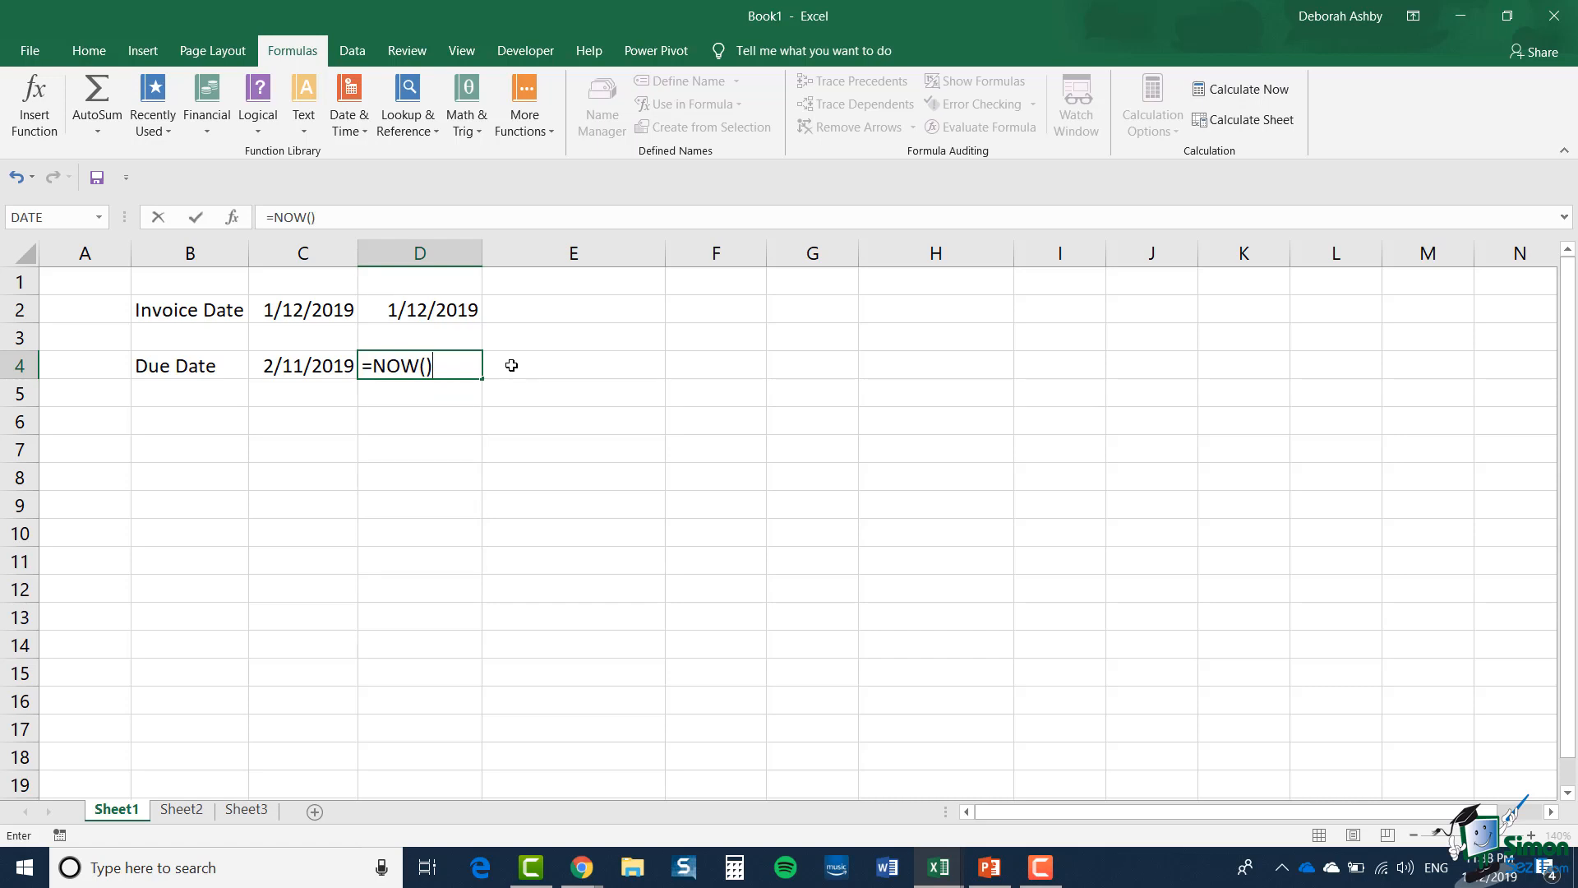
pyautogui.press('Return')
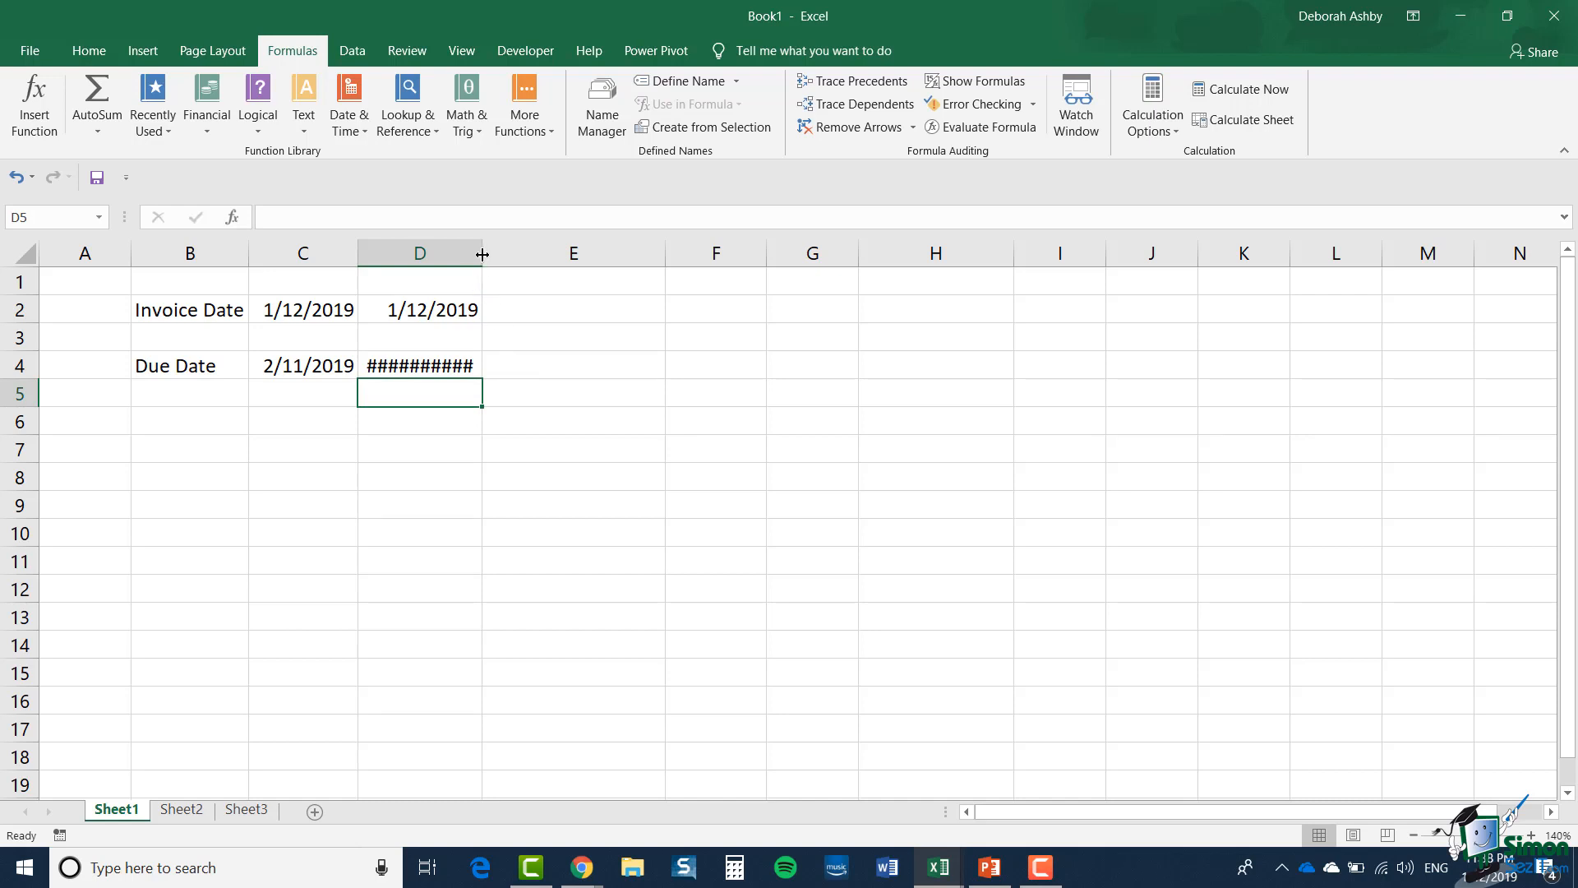
pyautogui.moveTo(482, 255); pyautogui.dragTo(549, 263)
pyautogui.moveTo(550, 263); pyautogui.dragTo(550, 263)
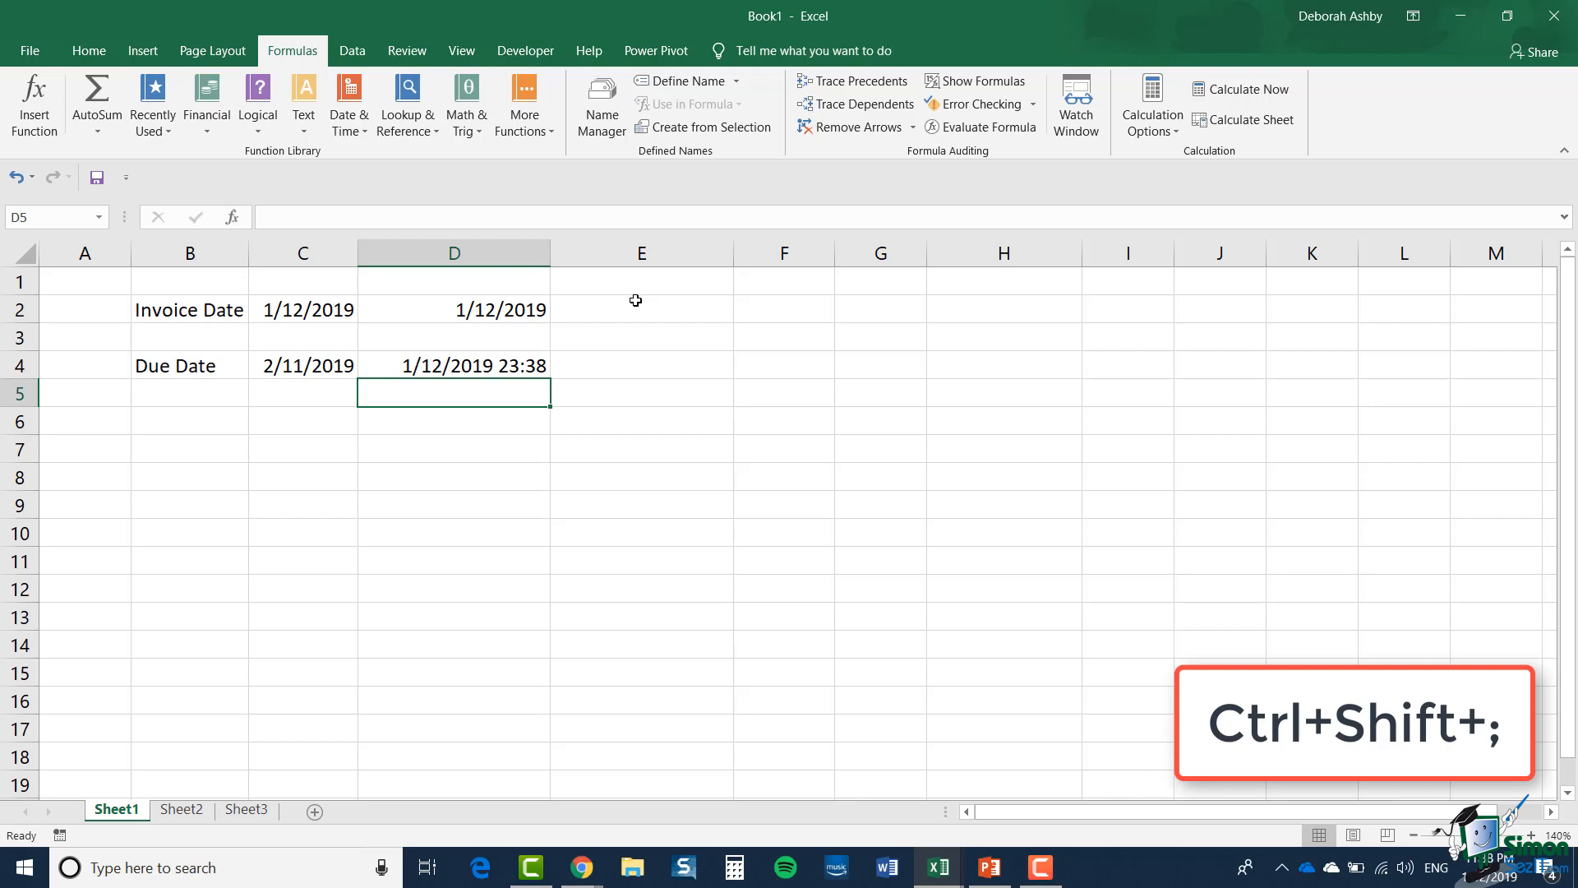
# Step: Insert the current time as a static value in cell D5, and check the invoice date entries in C2 and D2
pyautogui.hotkey('ctrl', 'shift', ';')
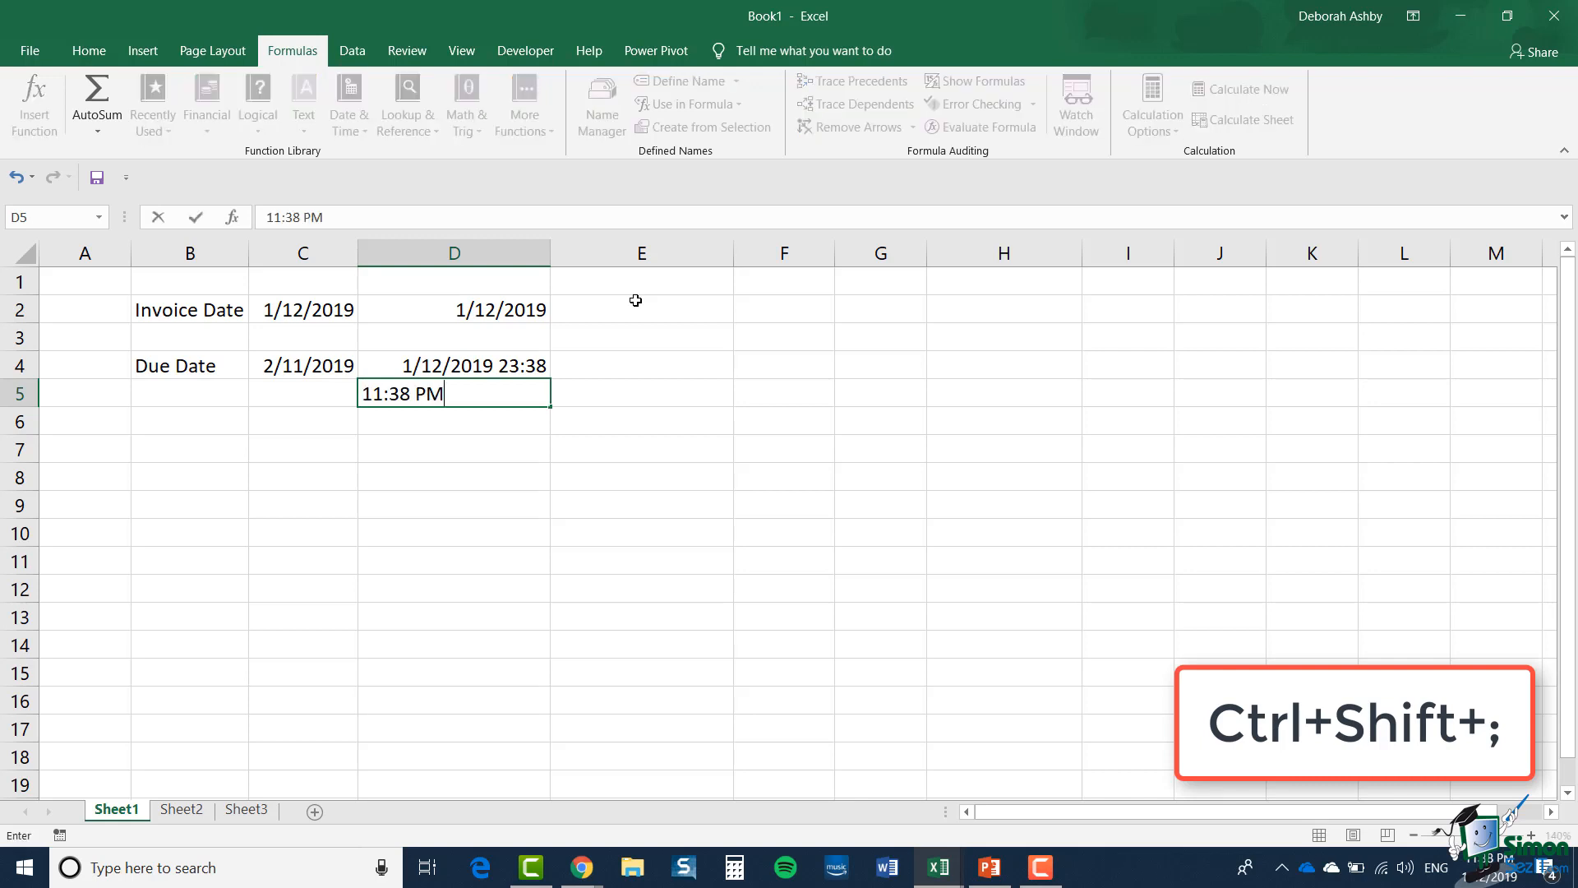
pyautogui.click(633, 390)
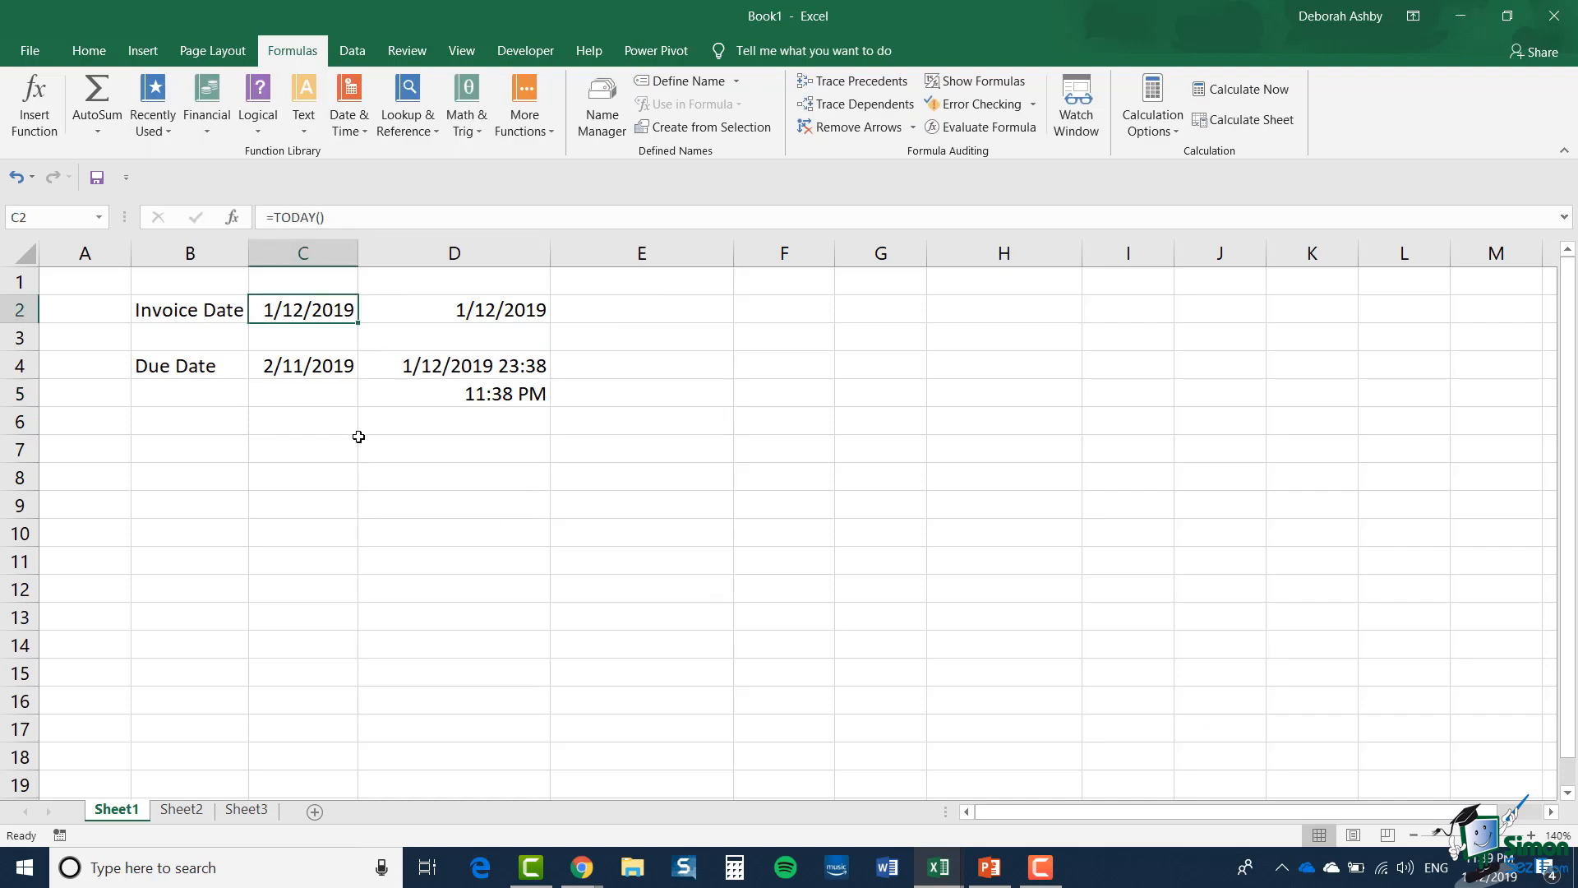
pyautogui.press('Right')
pyautogui.click(340, 310)
pyautogui.click(425, 312)
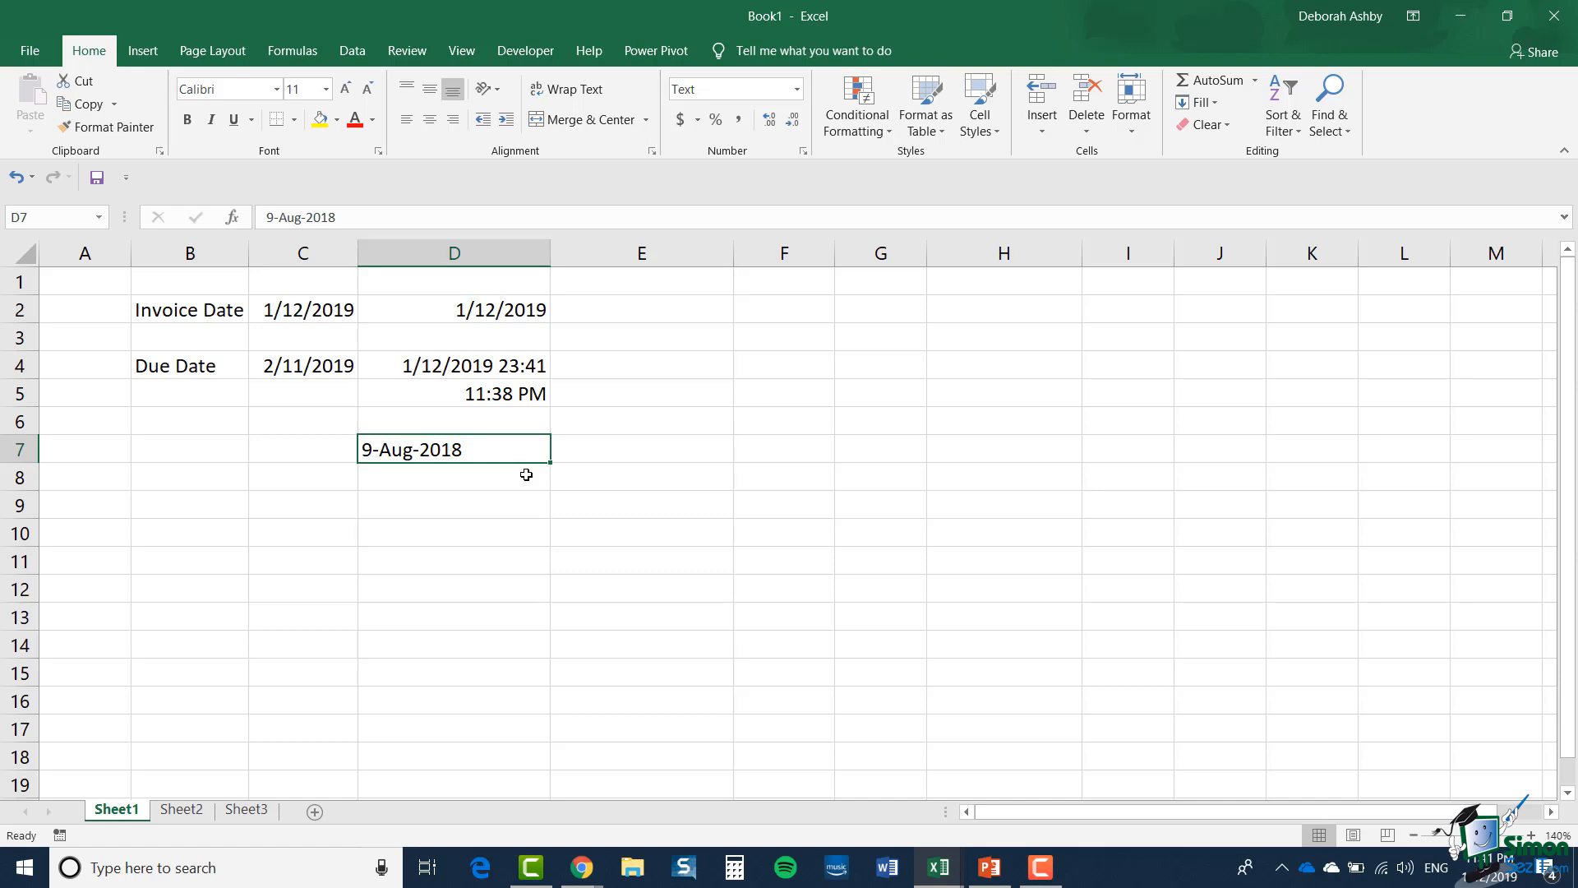
# Step: Convert the text date in D7 to a serial number in cell D9 with the DATEVALUE function
pyautogui.click(490, 504)
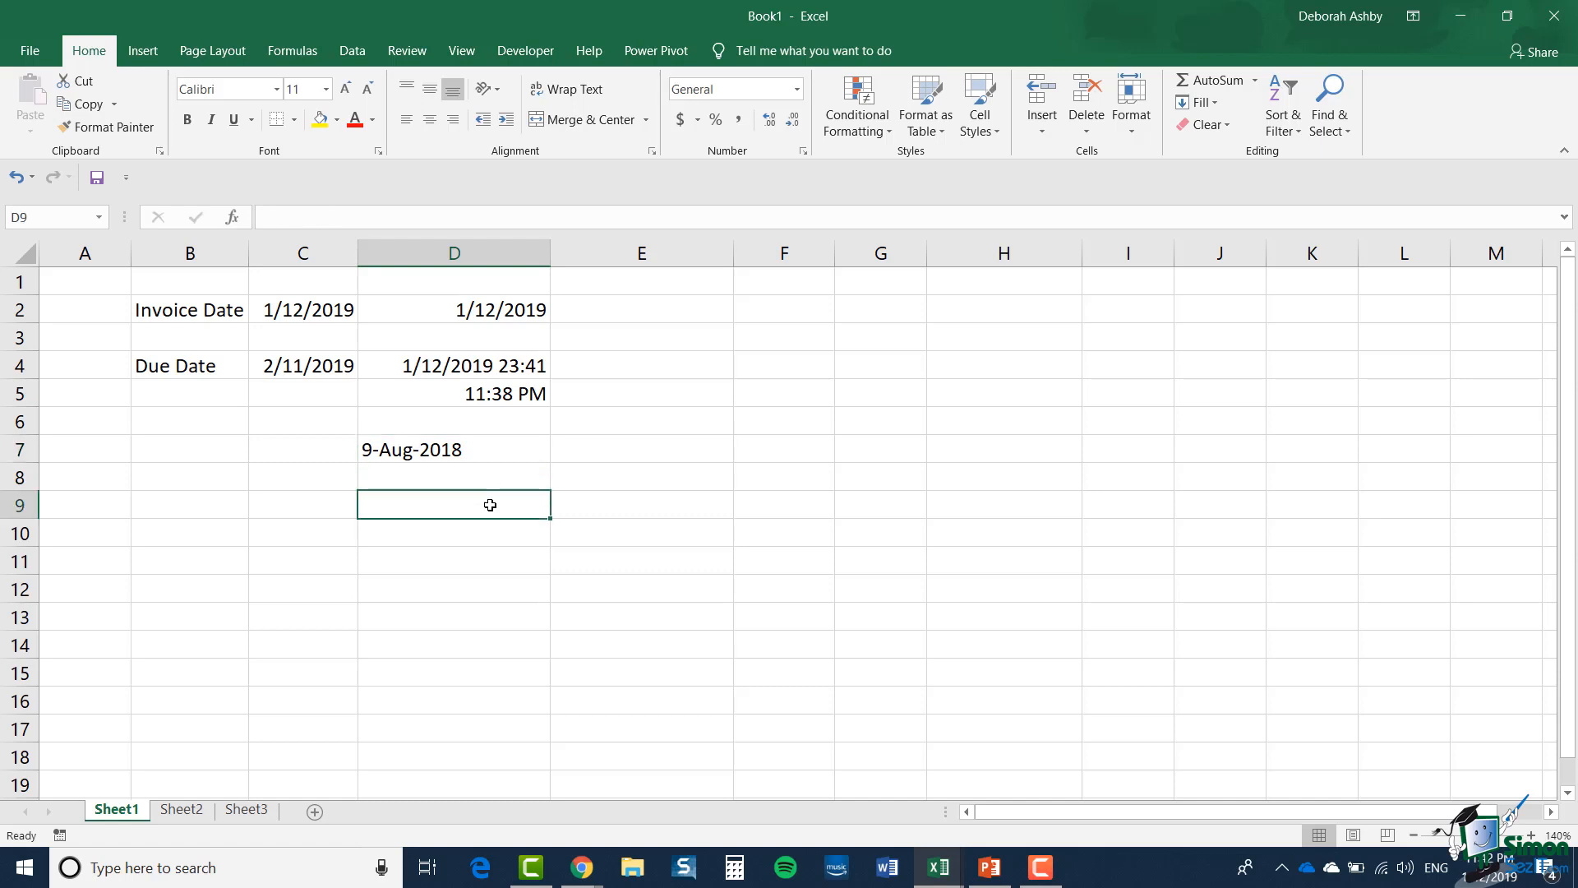
pyautogui.click(292, 52)
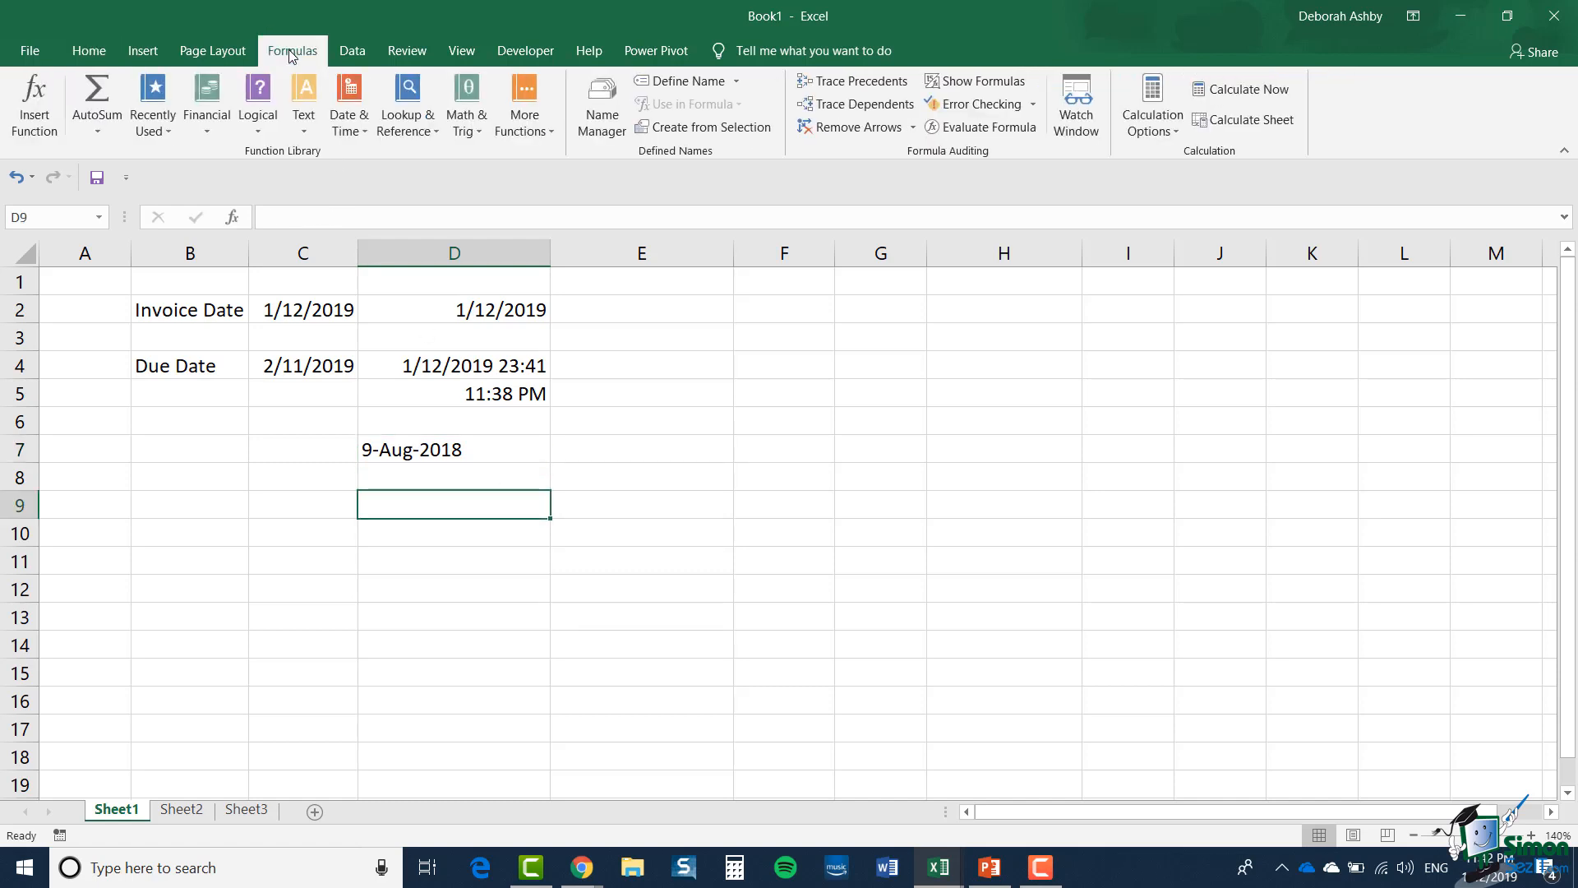
pyautogui.click(366, 129)
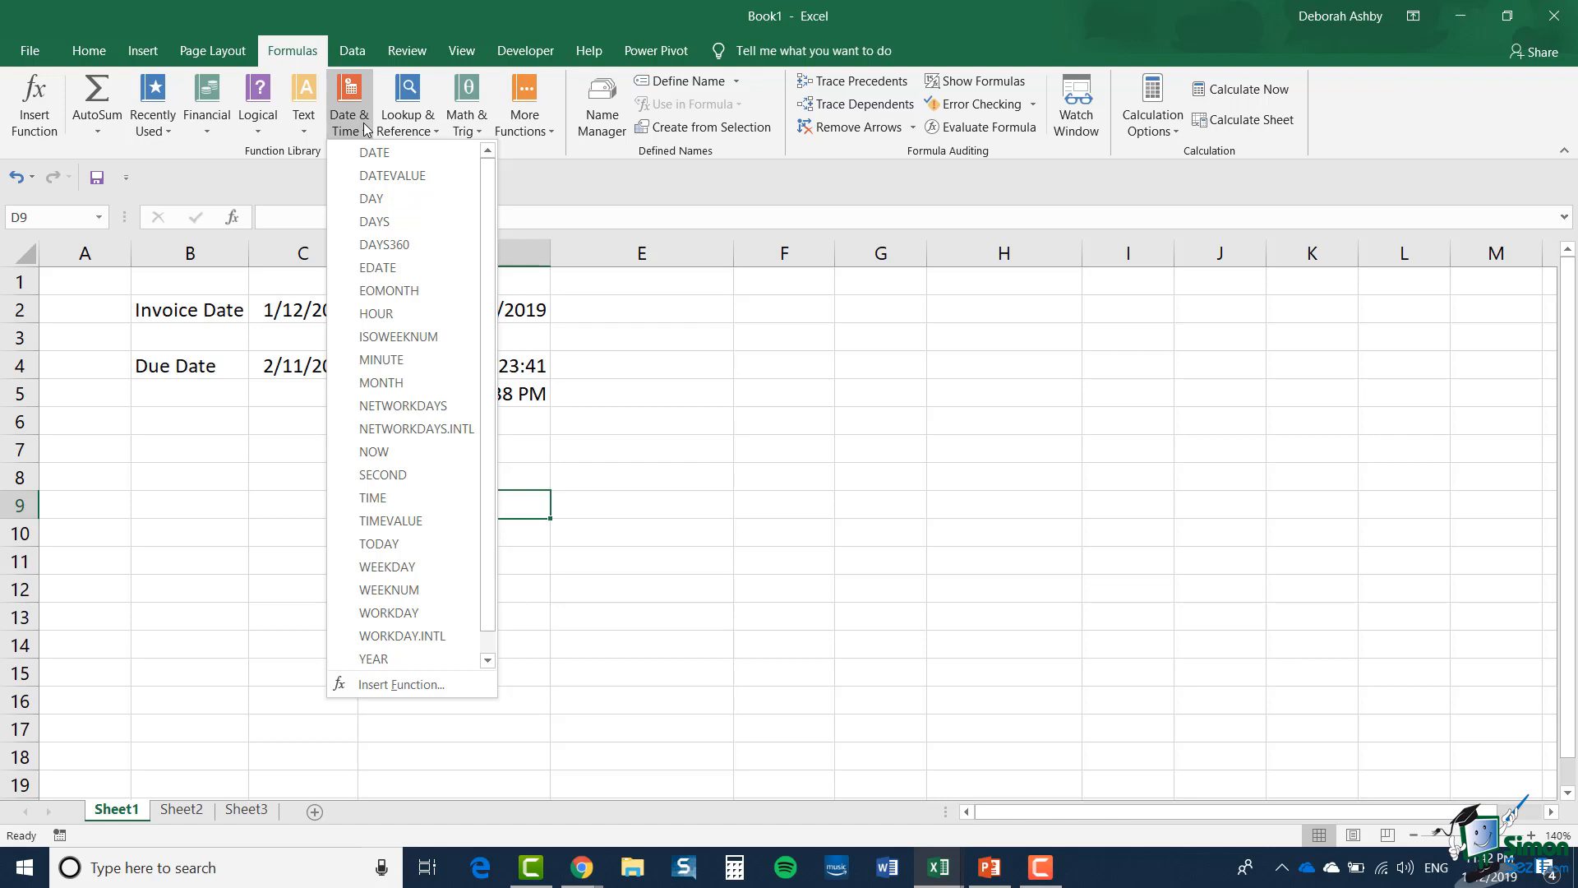
pyautogui.click(380, 176)
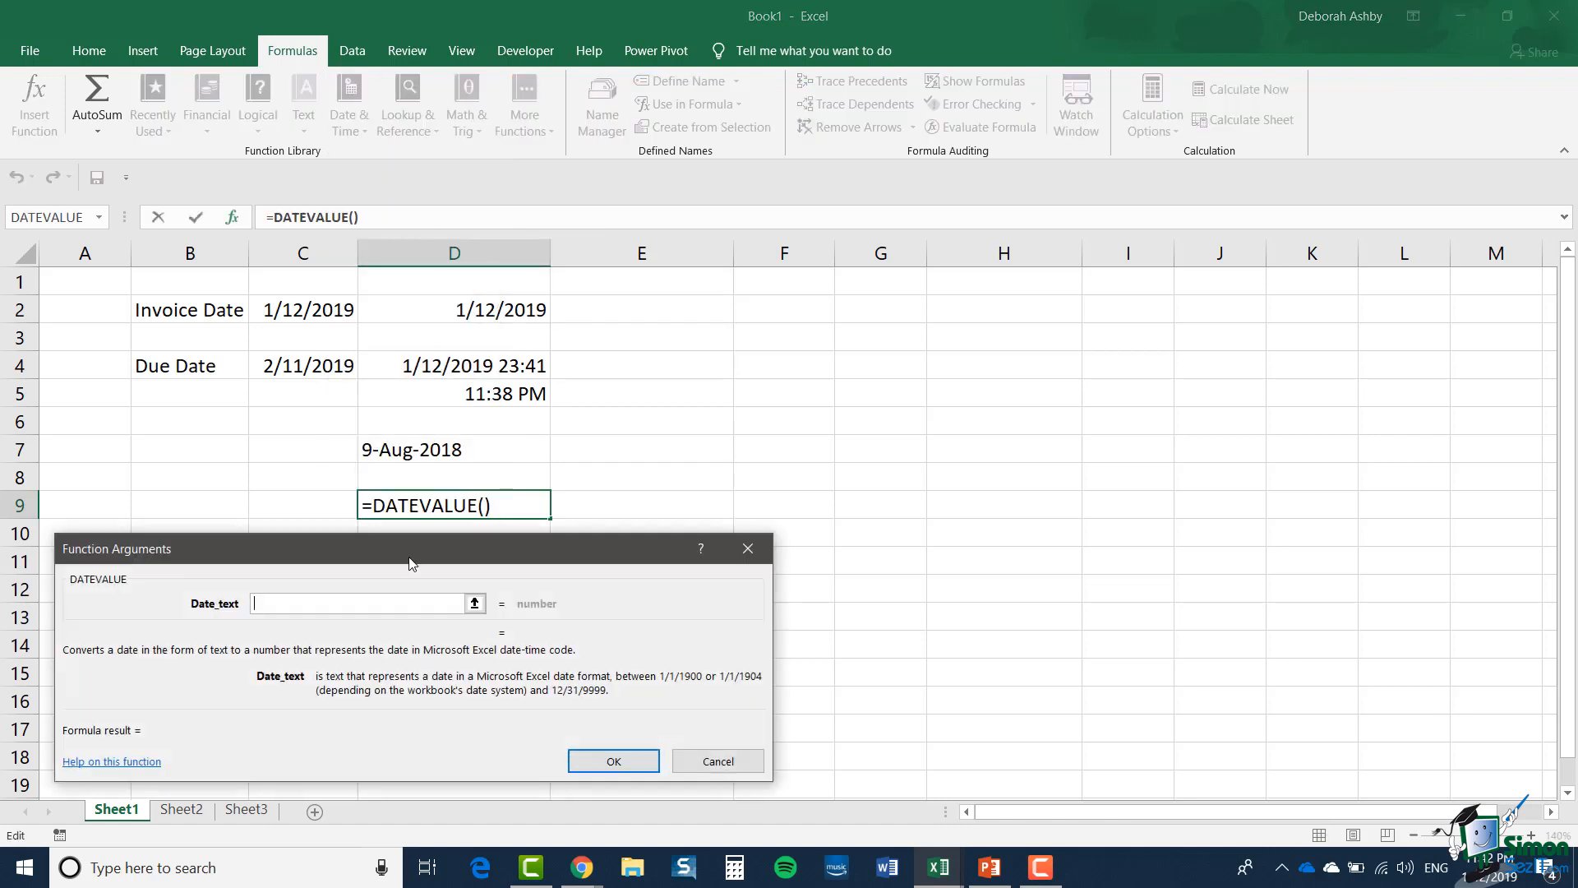
pyautogui.click(438, 449)
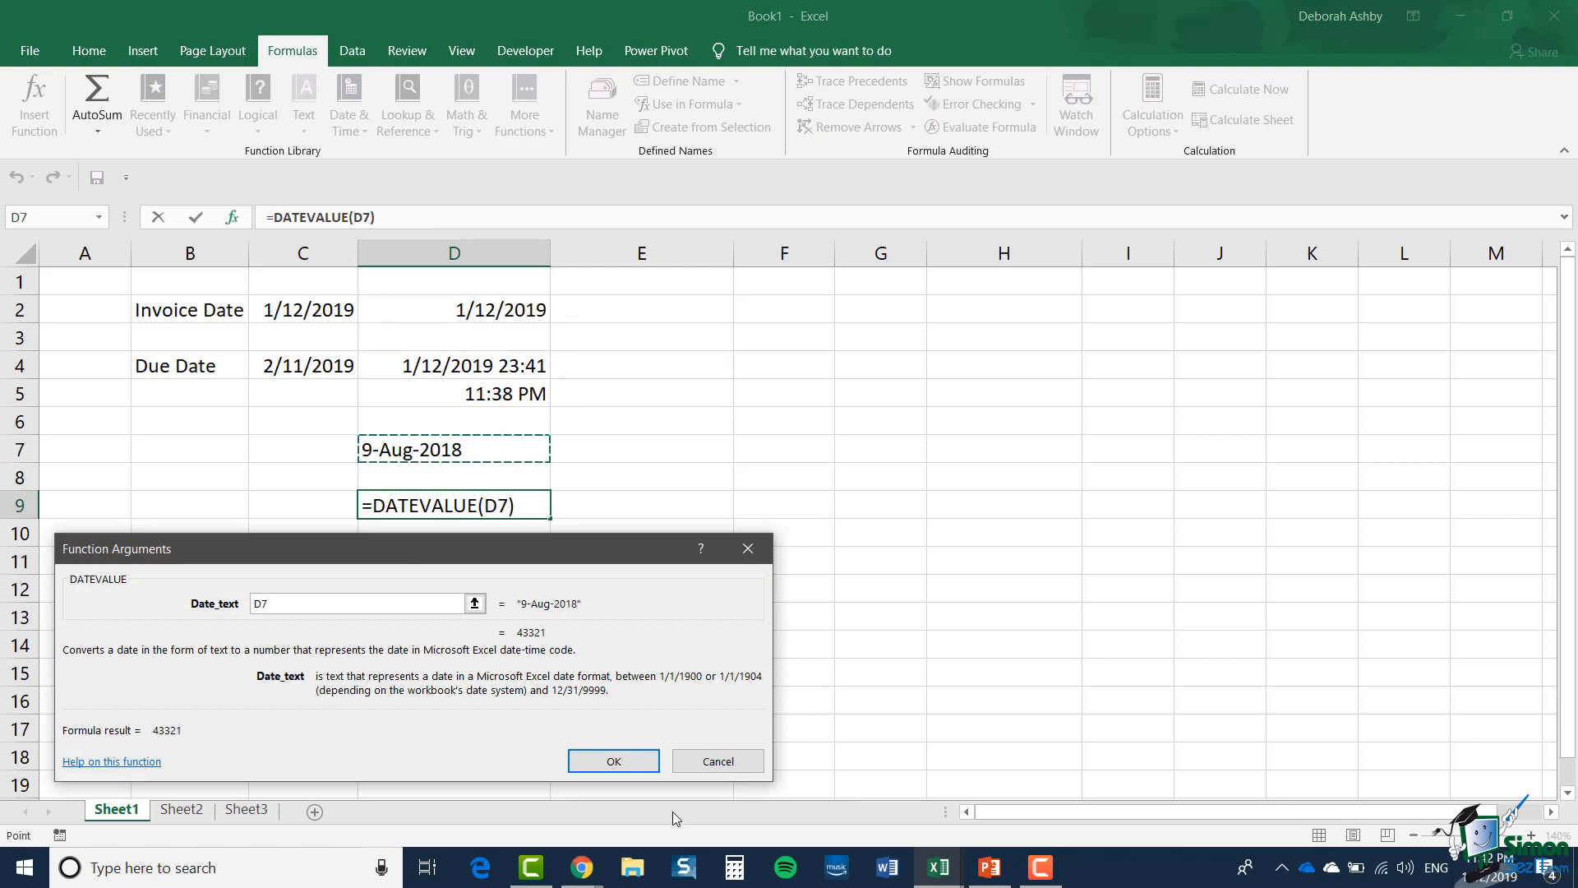
pyautogui.click(614, 761)
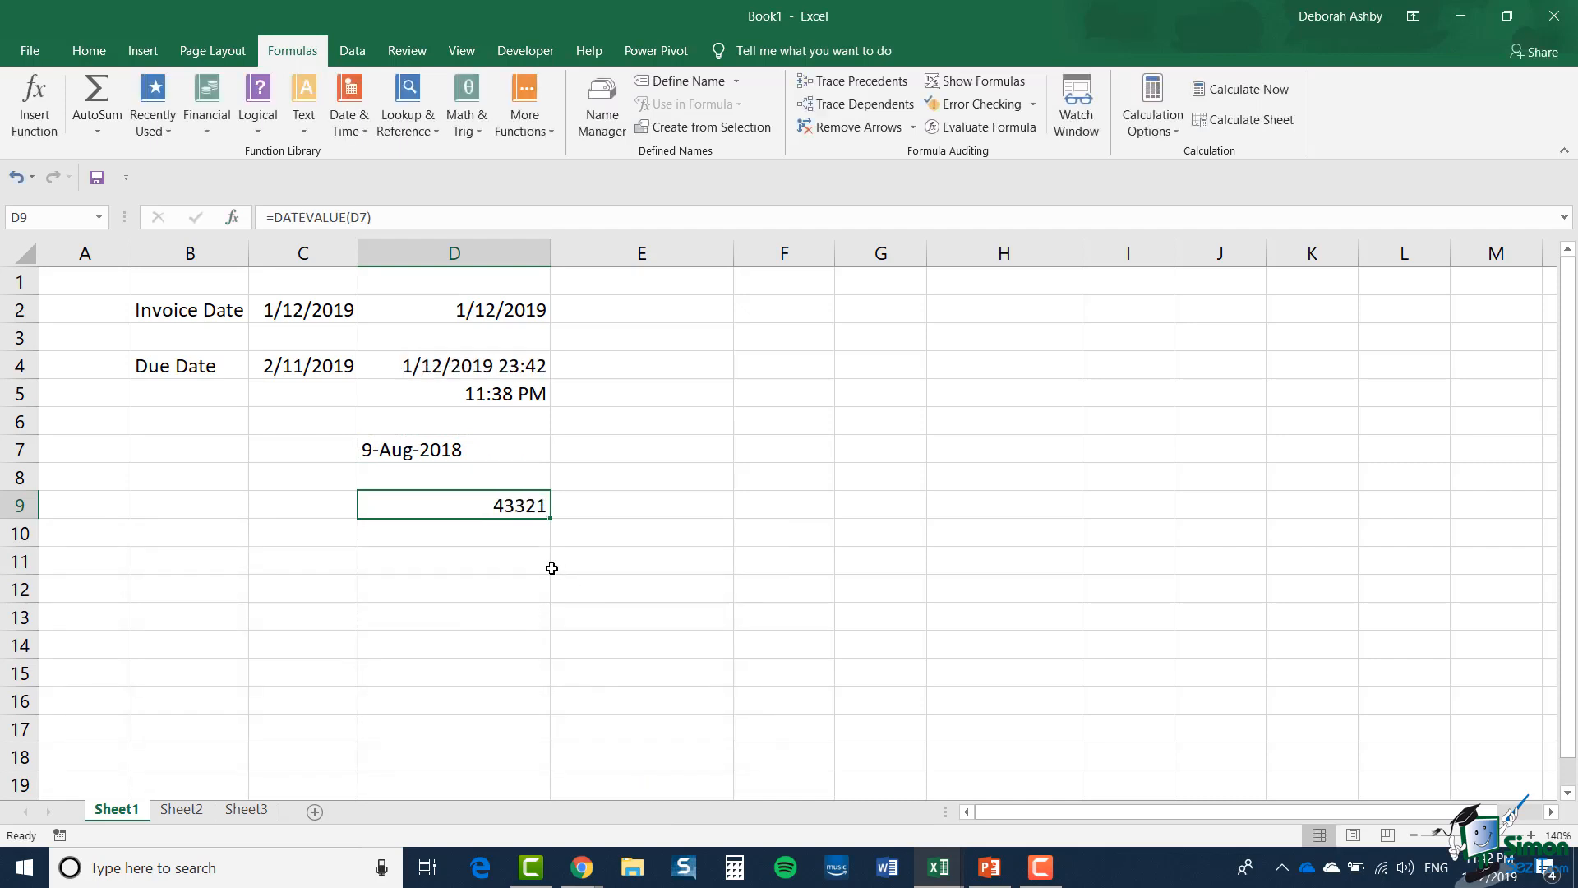
# Step: Format cell D9 as a date with the type *3/14/2012
pyautogui.rightClick(482, 503)
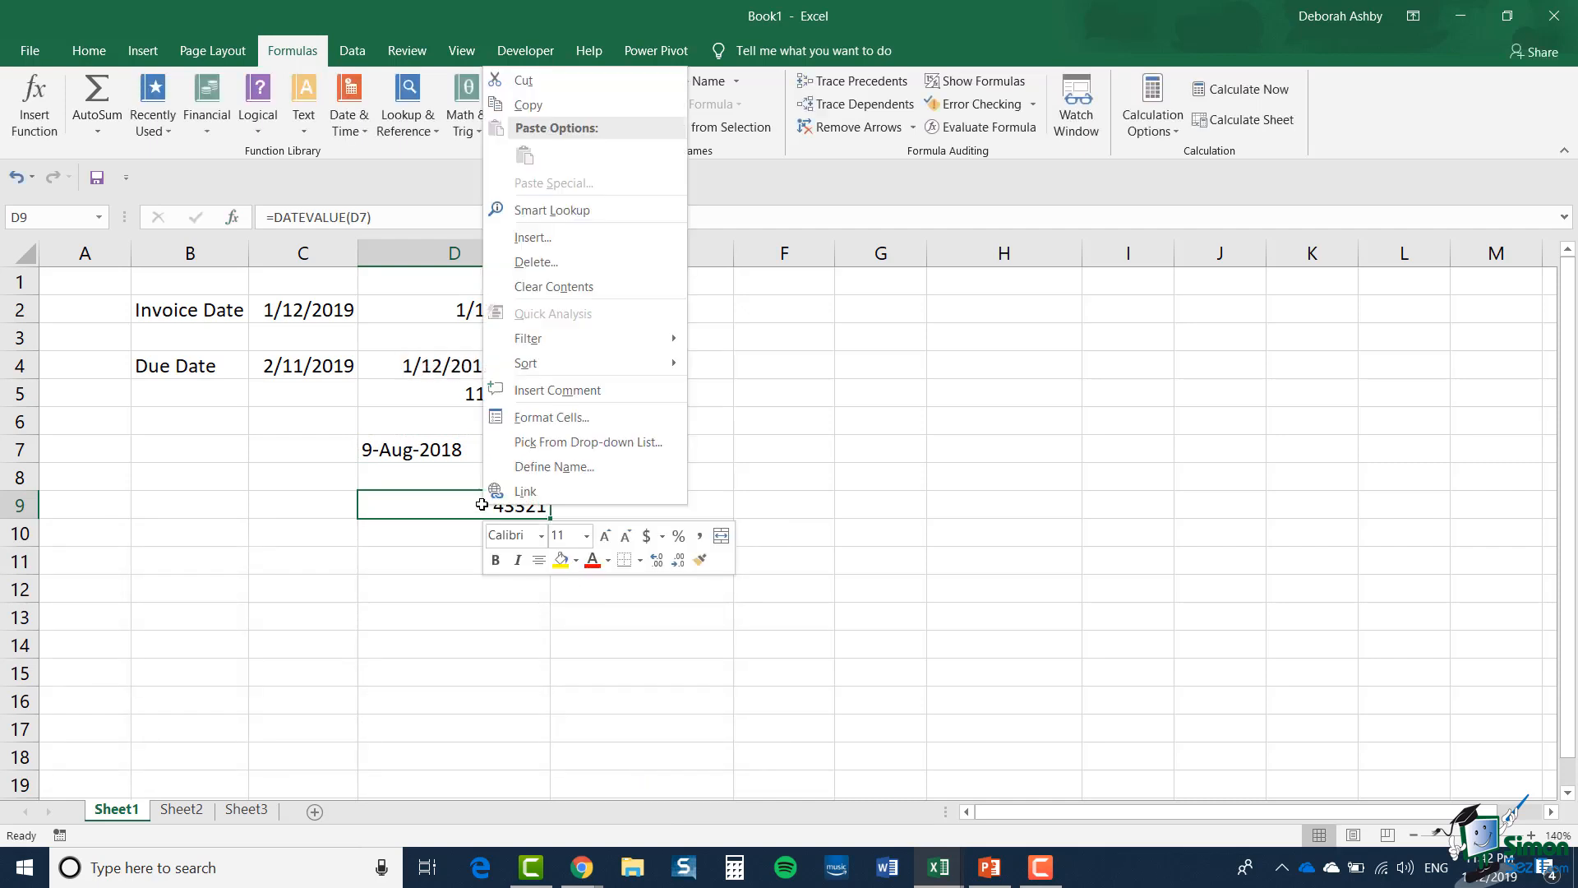
pyautogui.click(576, 416)
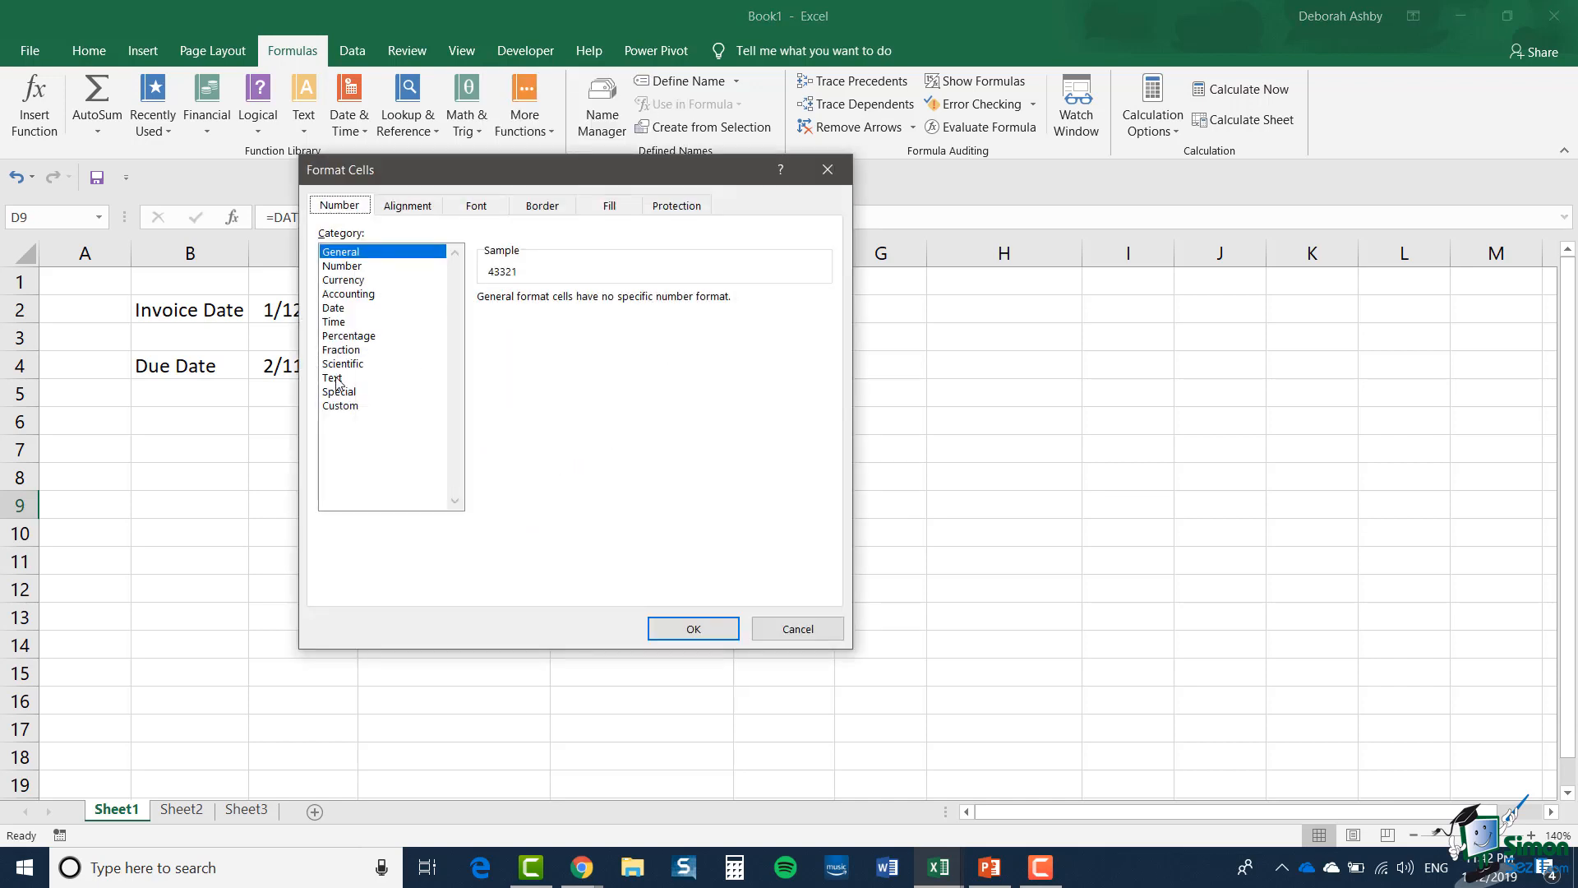
pyautogui.click(341, 309)
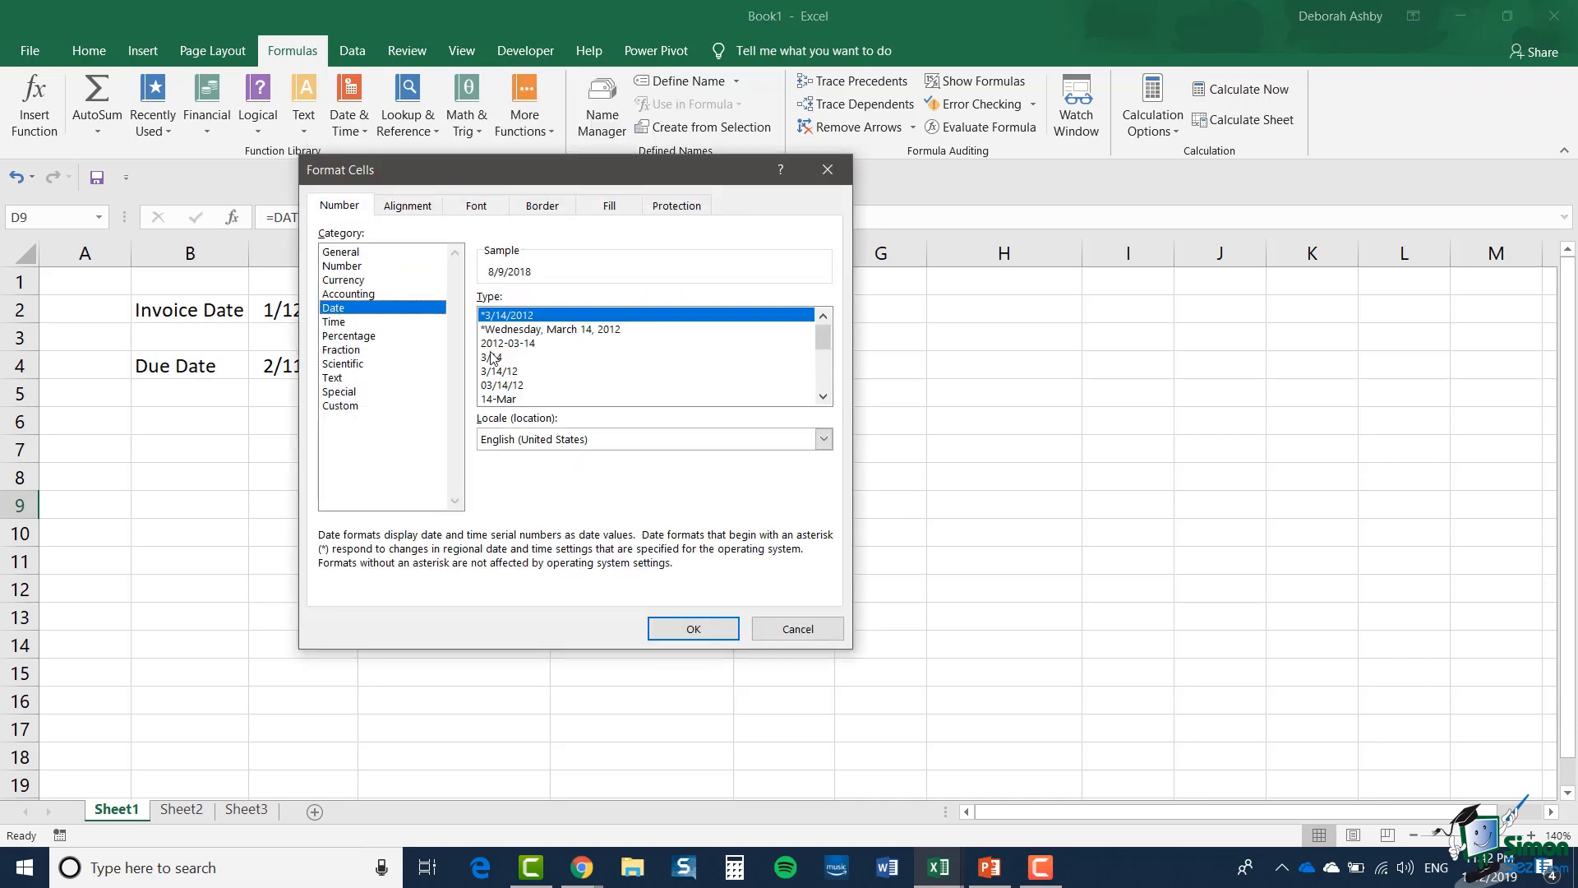
pyautogui.click(682, 629)
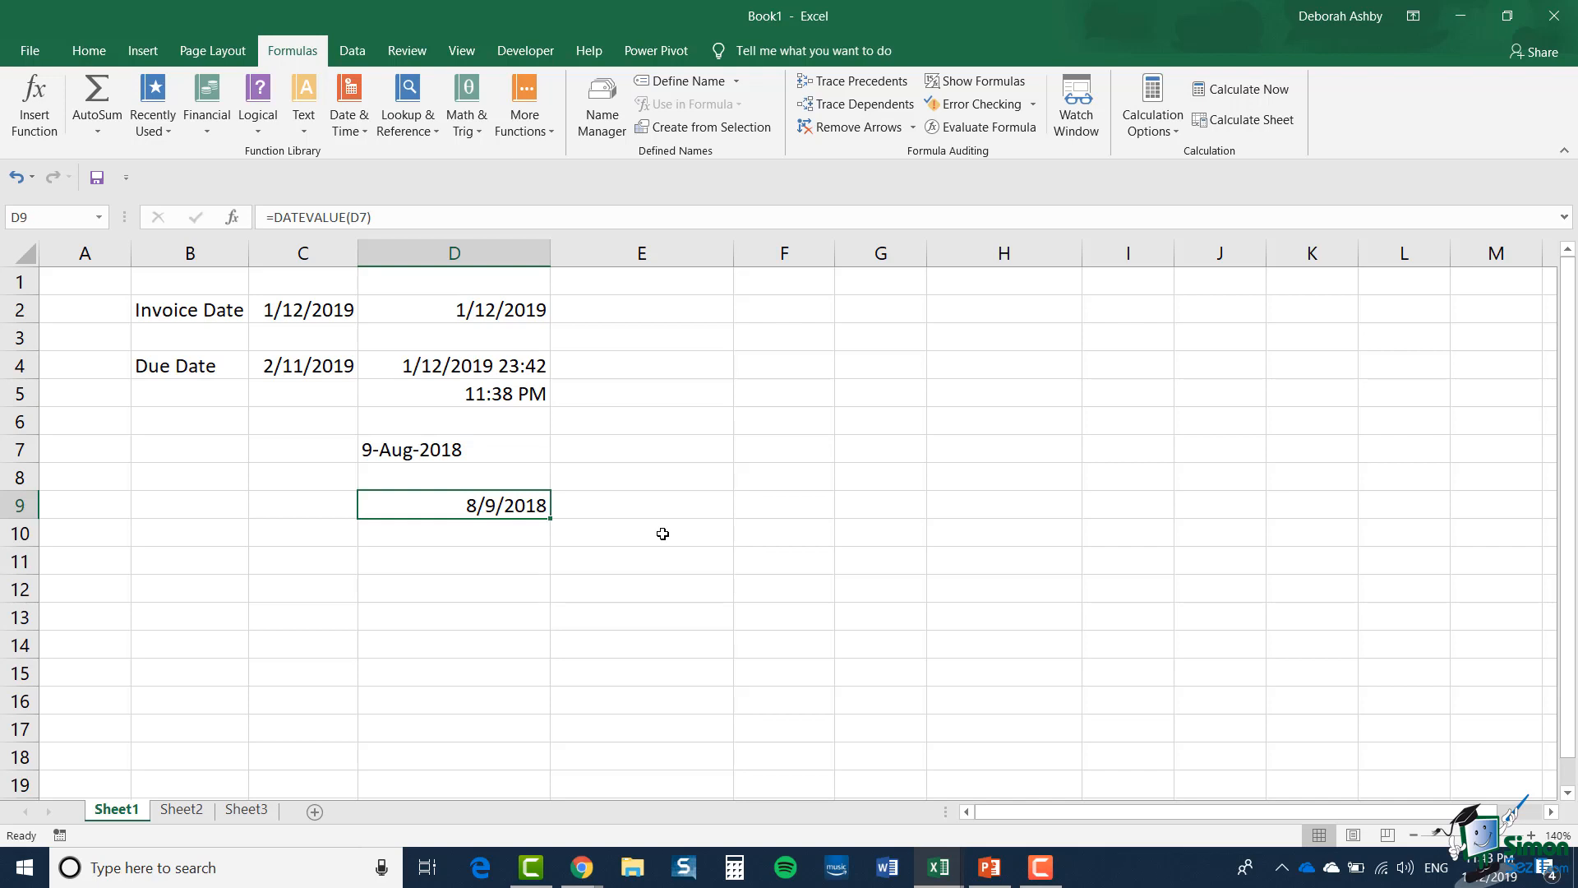
# Step: Extract the year from the date and time in D4 into cell F4 with the YEAR function
pyautogui.click(509, 369)
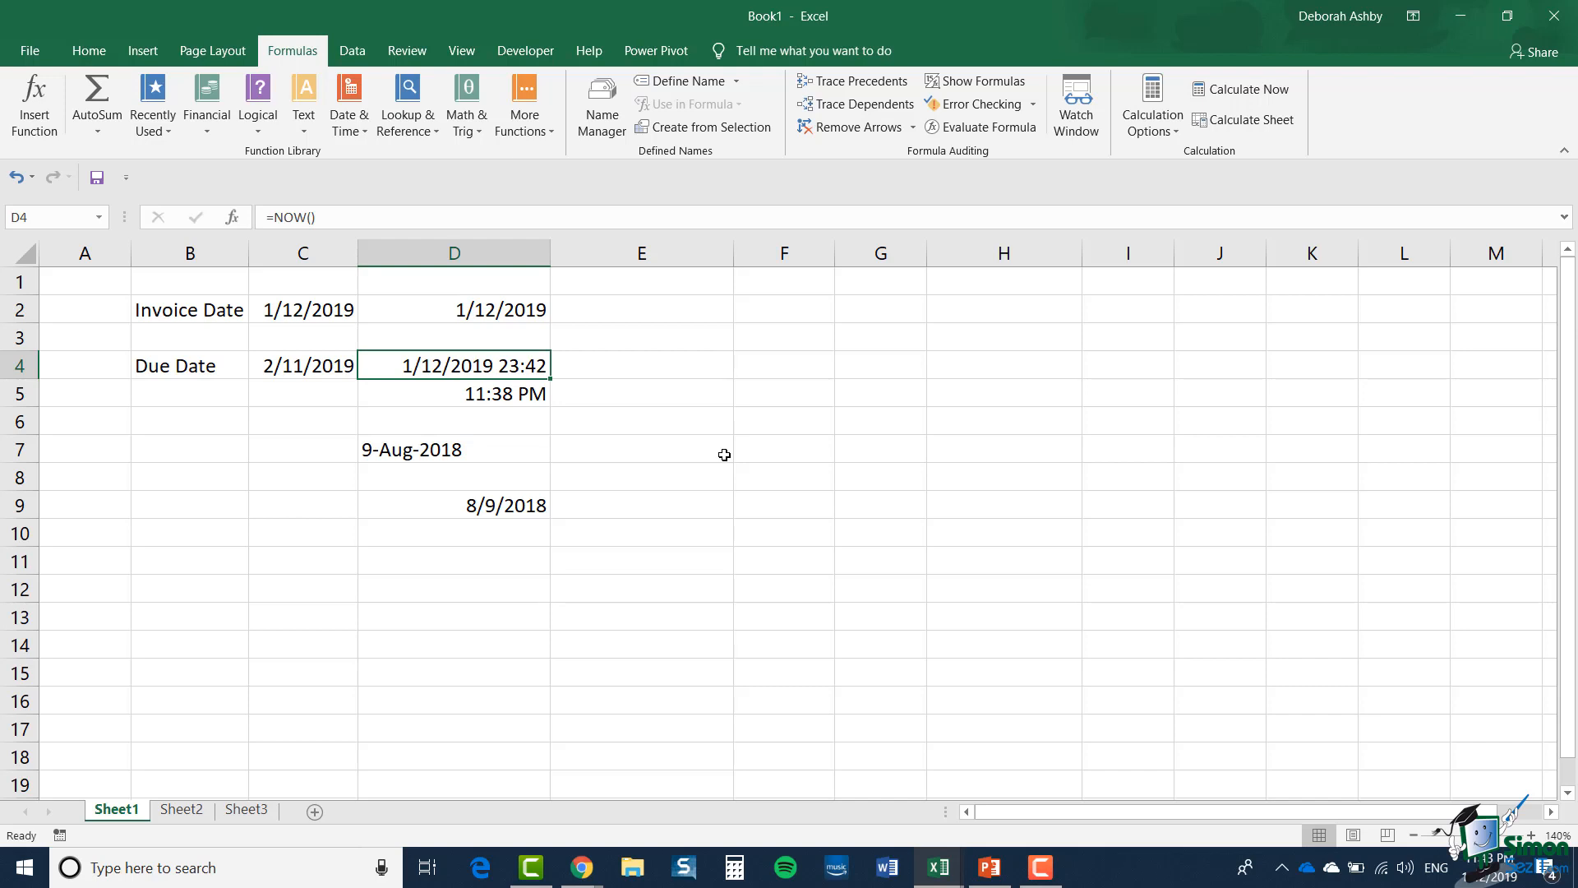
pyautogui.click(780, 364)
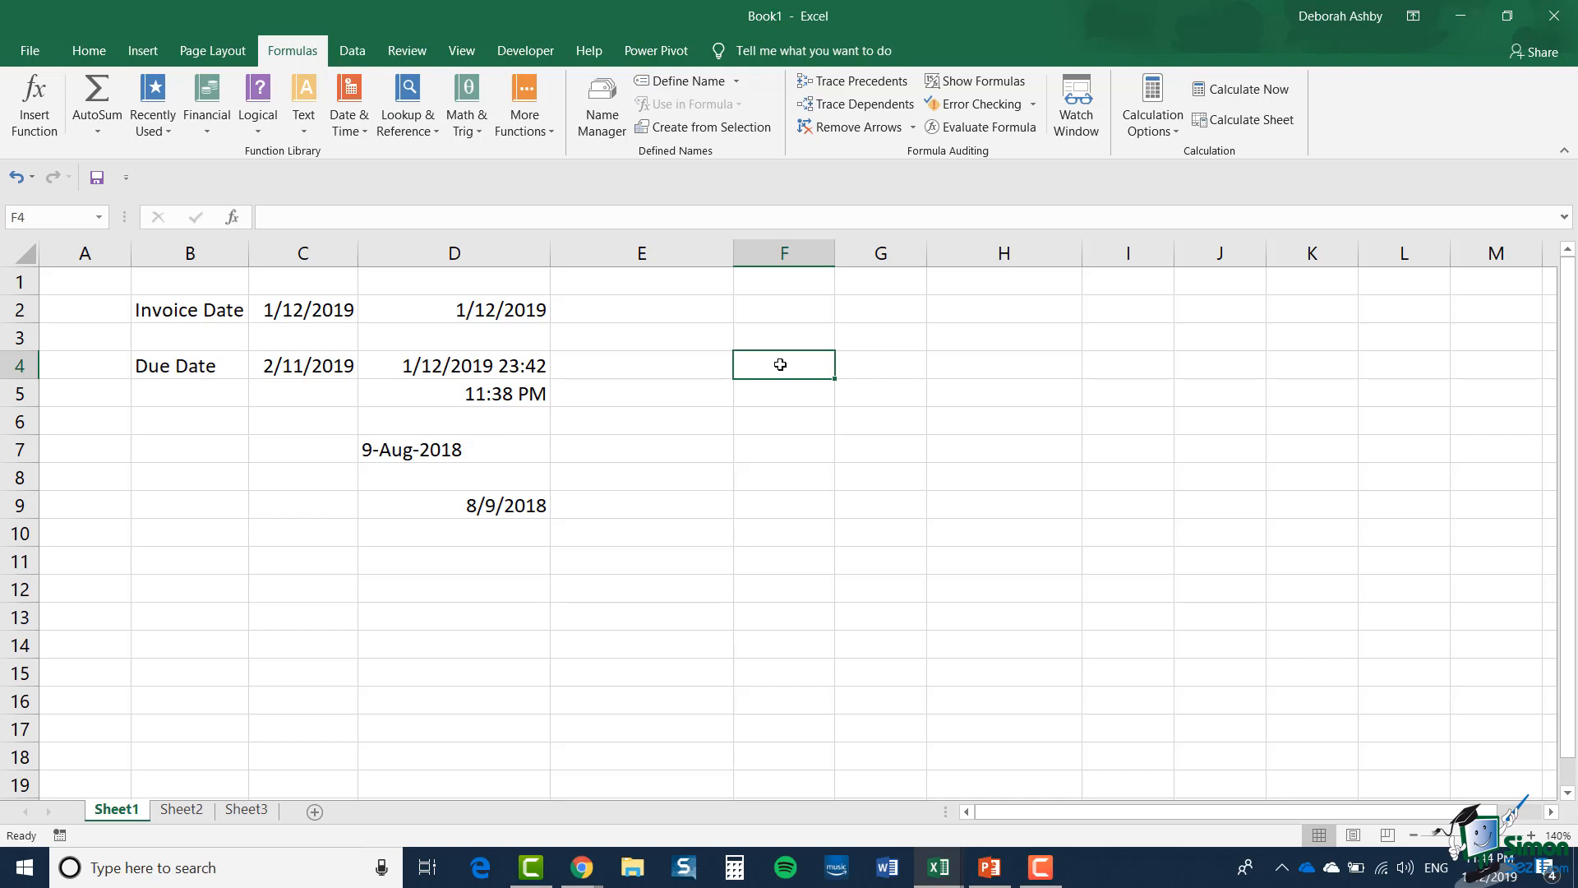
pyautogui.click(367, 129)
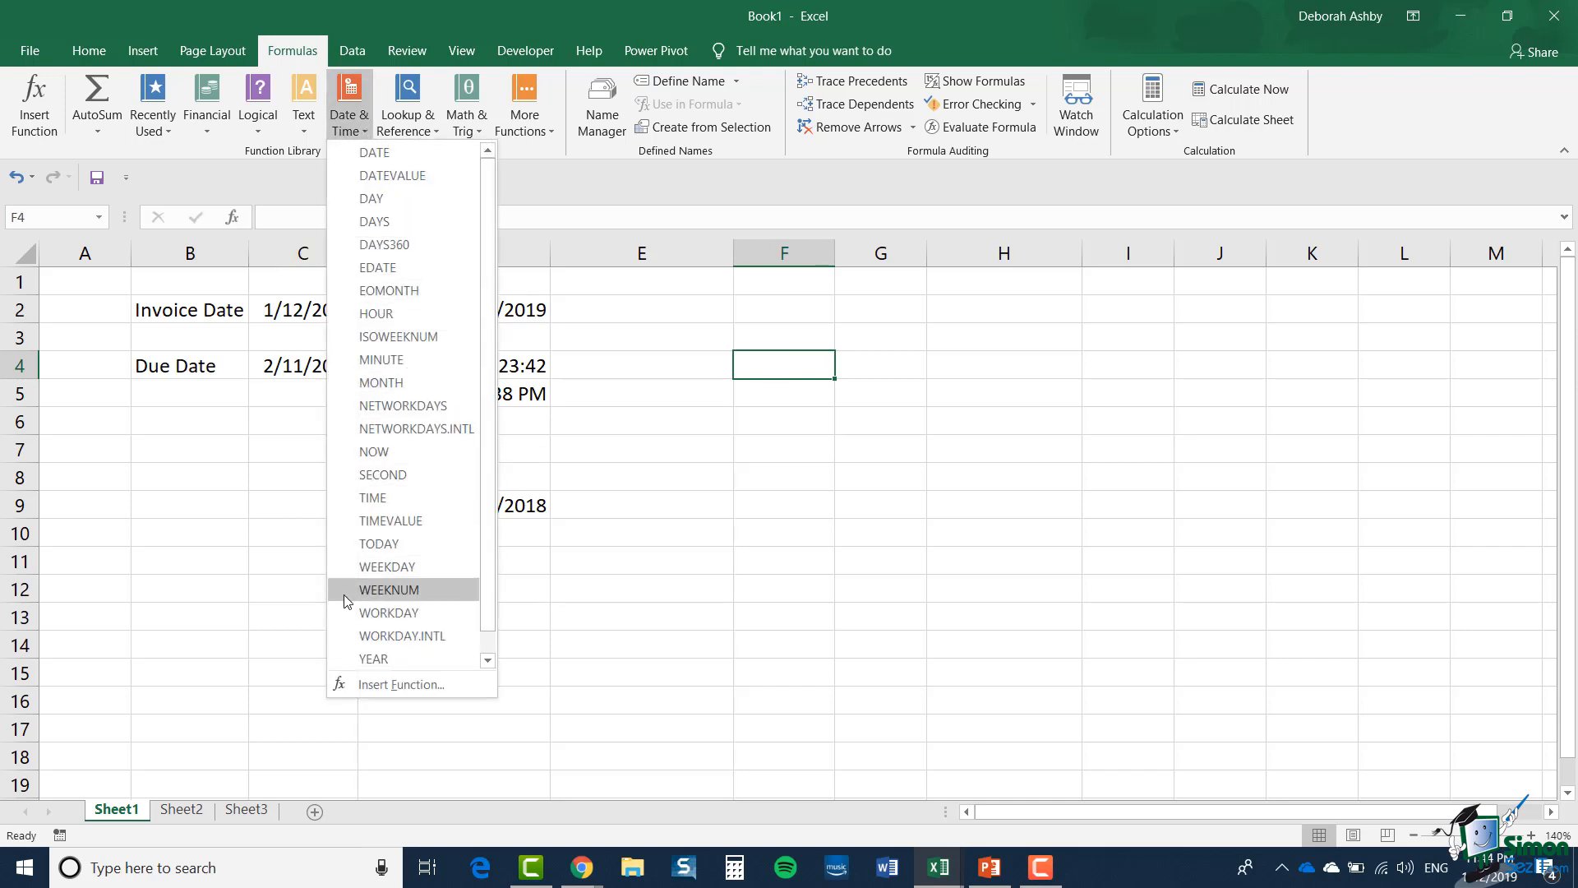
pyautogui.click(370, 659)
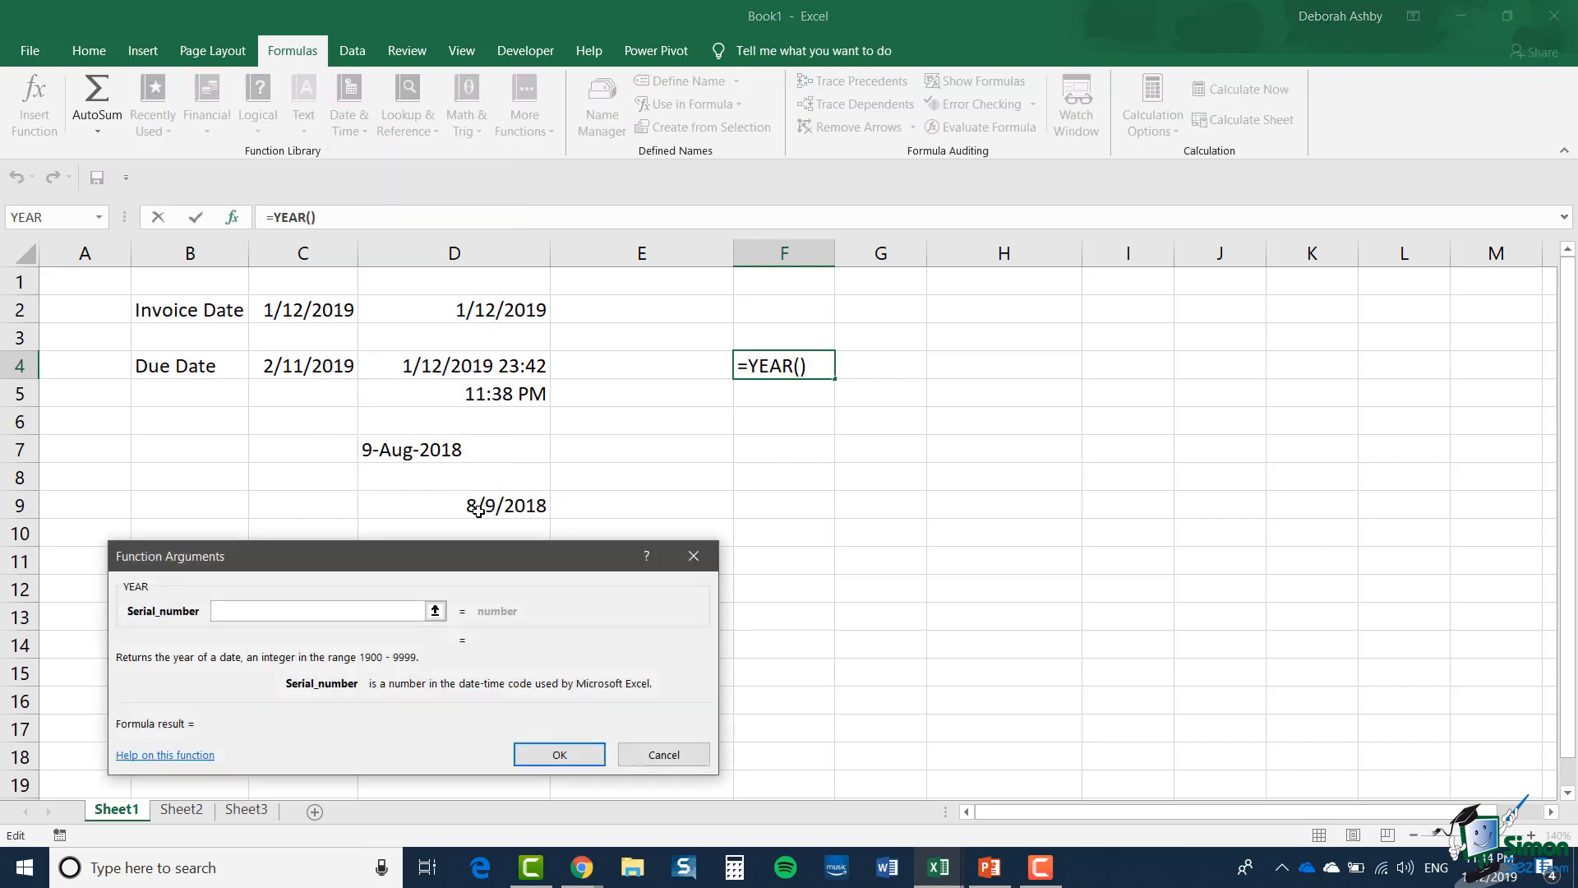
pyautogui.click(484, 367)
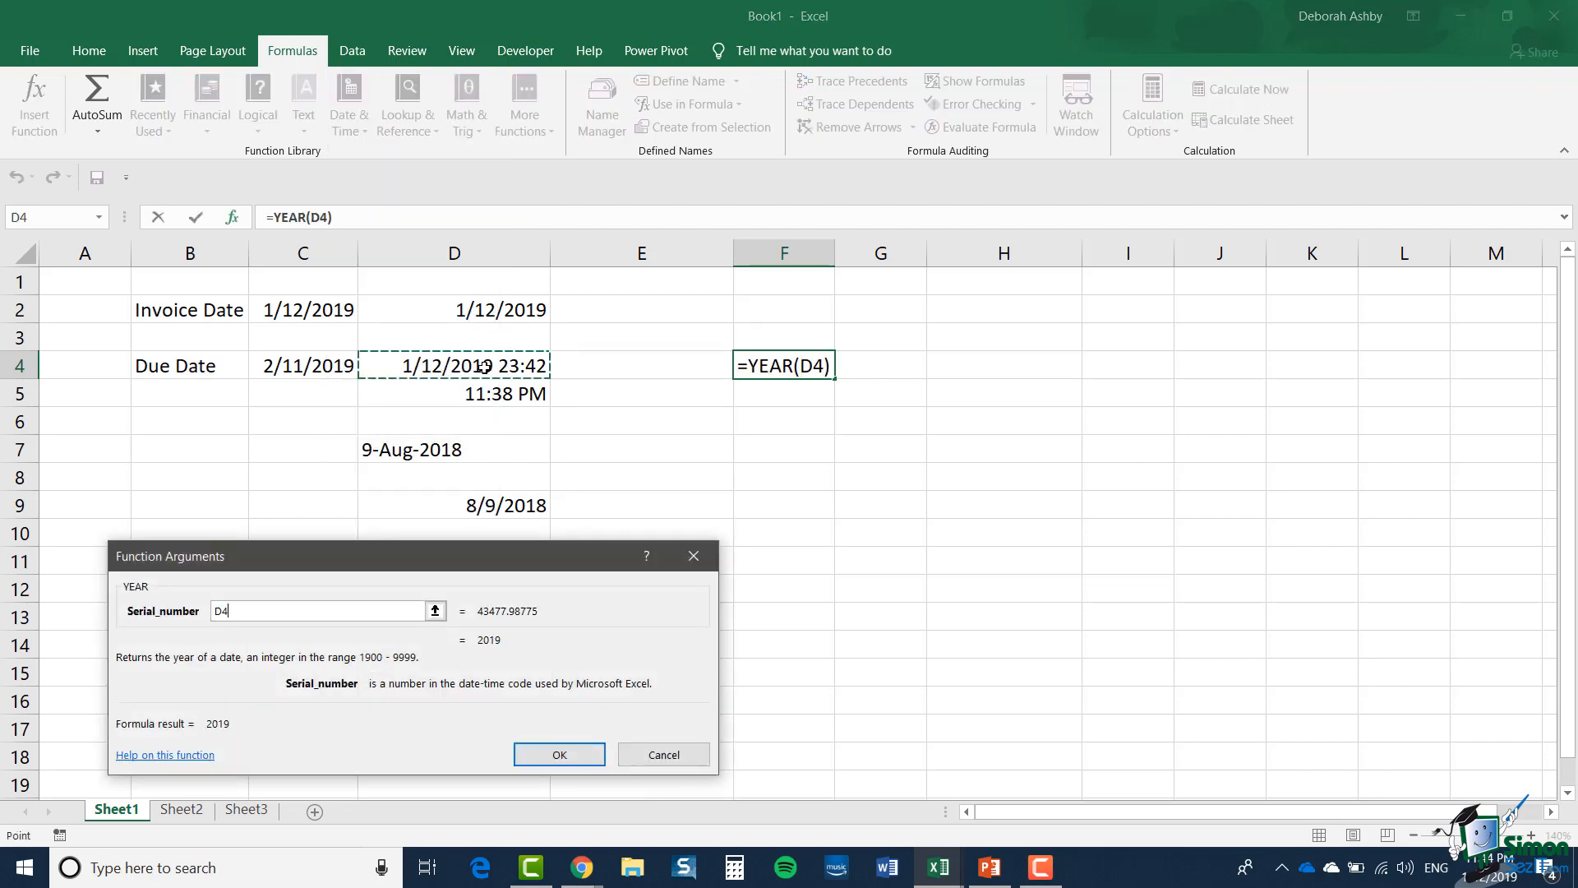
pyautogui.click(559, 755)
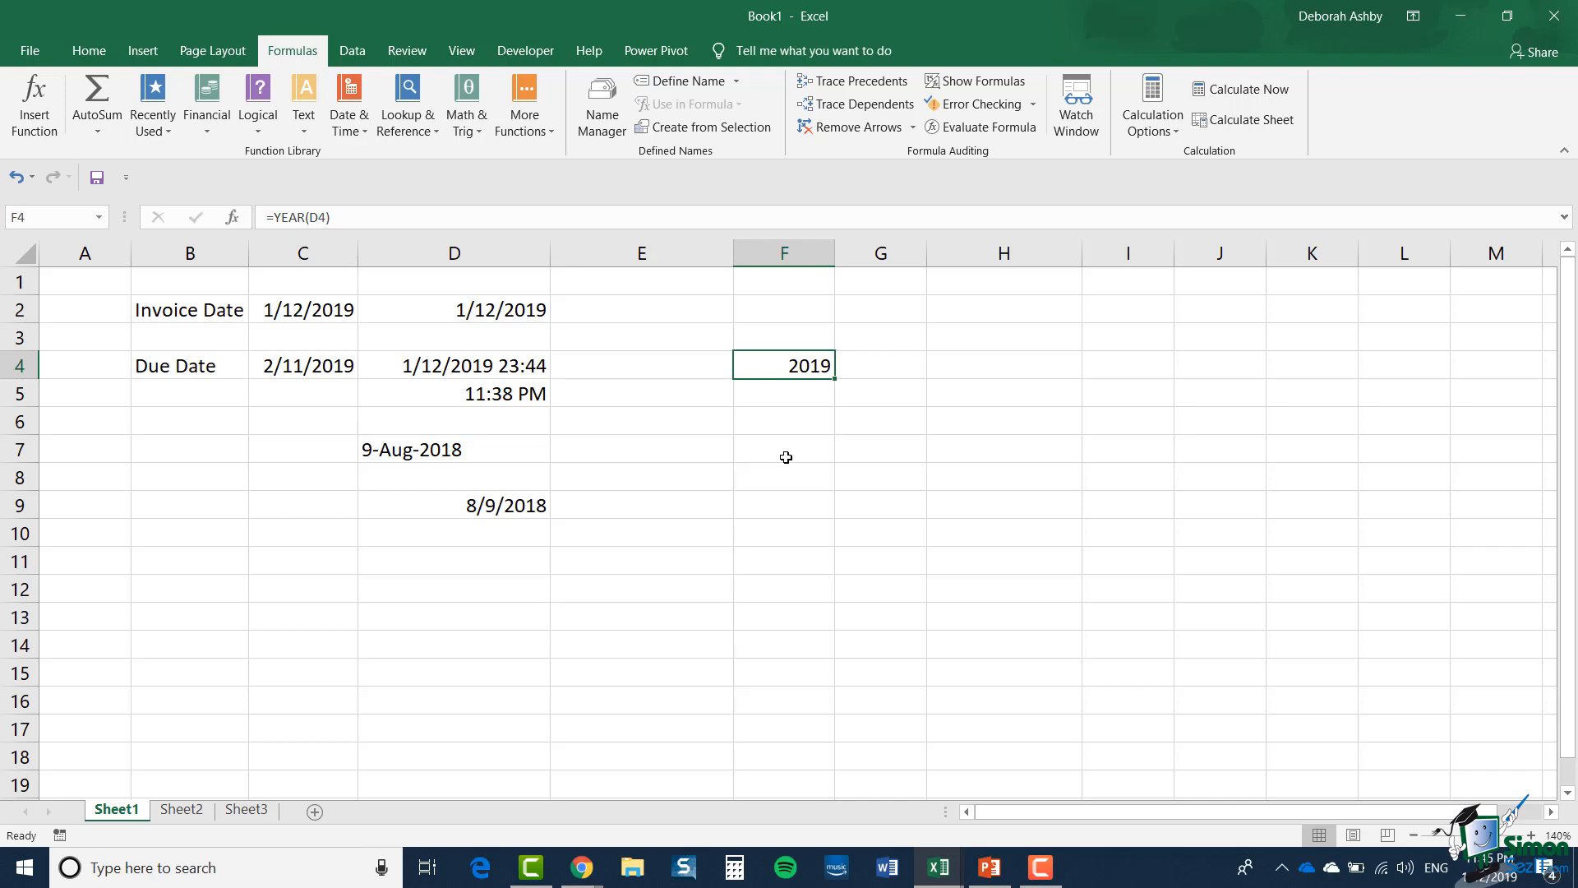
# Step: Extract the month from the date and time in D4 into cell F5 with the MONTH function
pyautogui.click(791, 395)
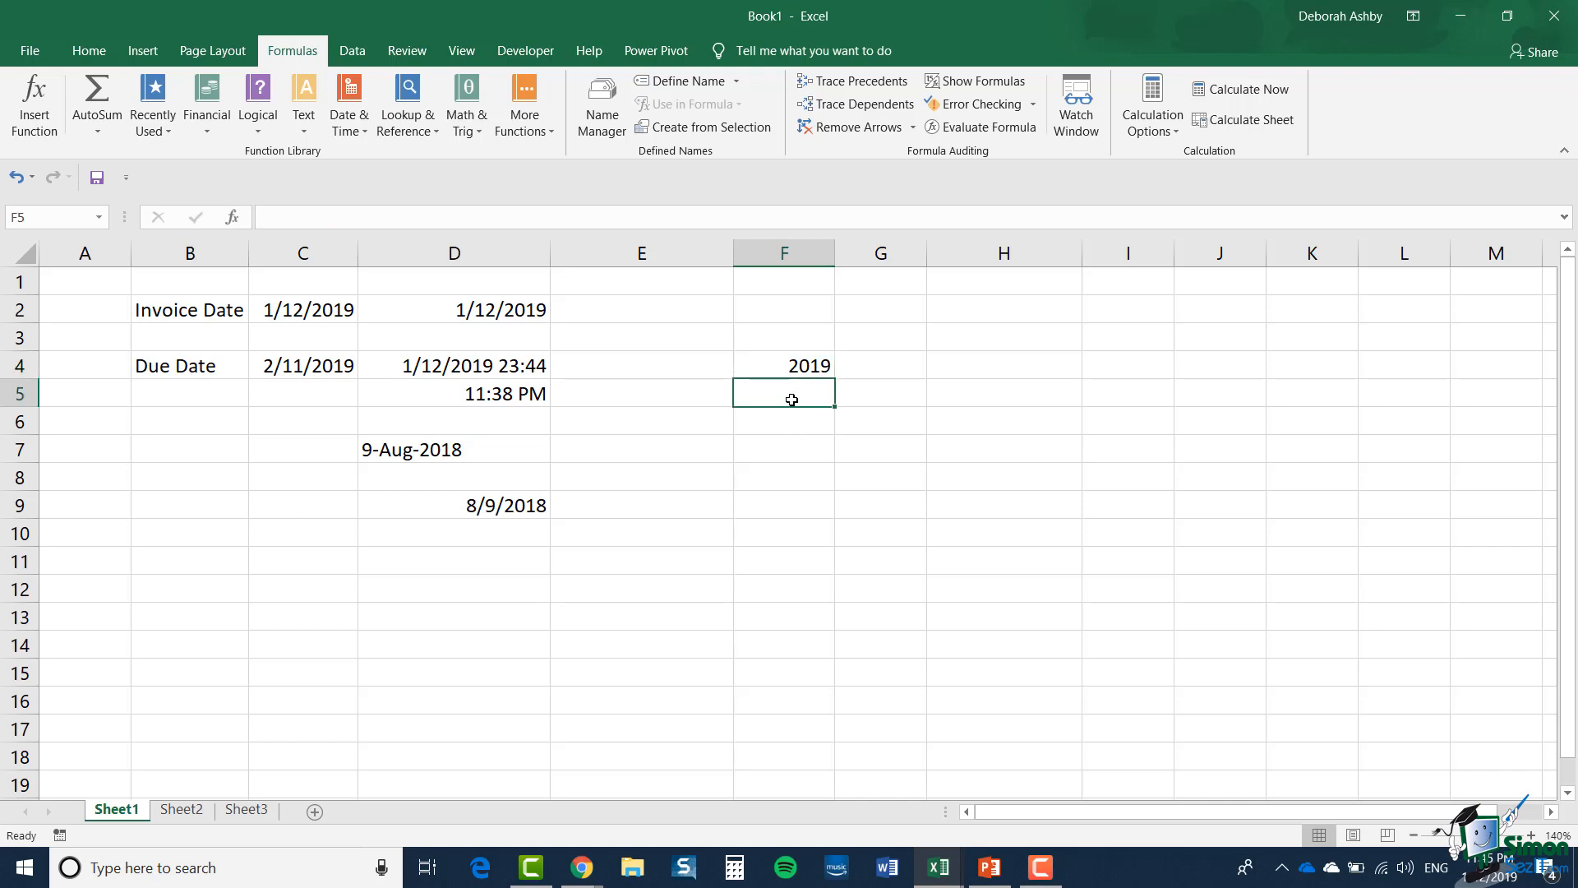
pyautogui.click(349, 123)
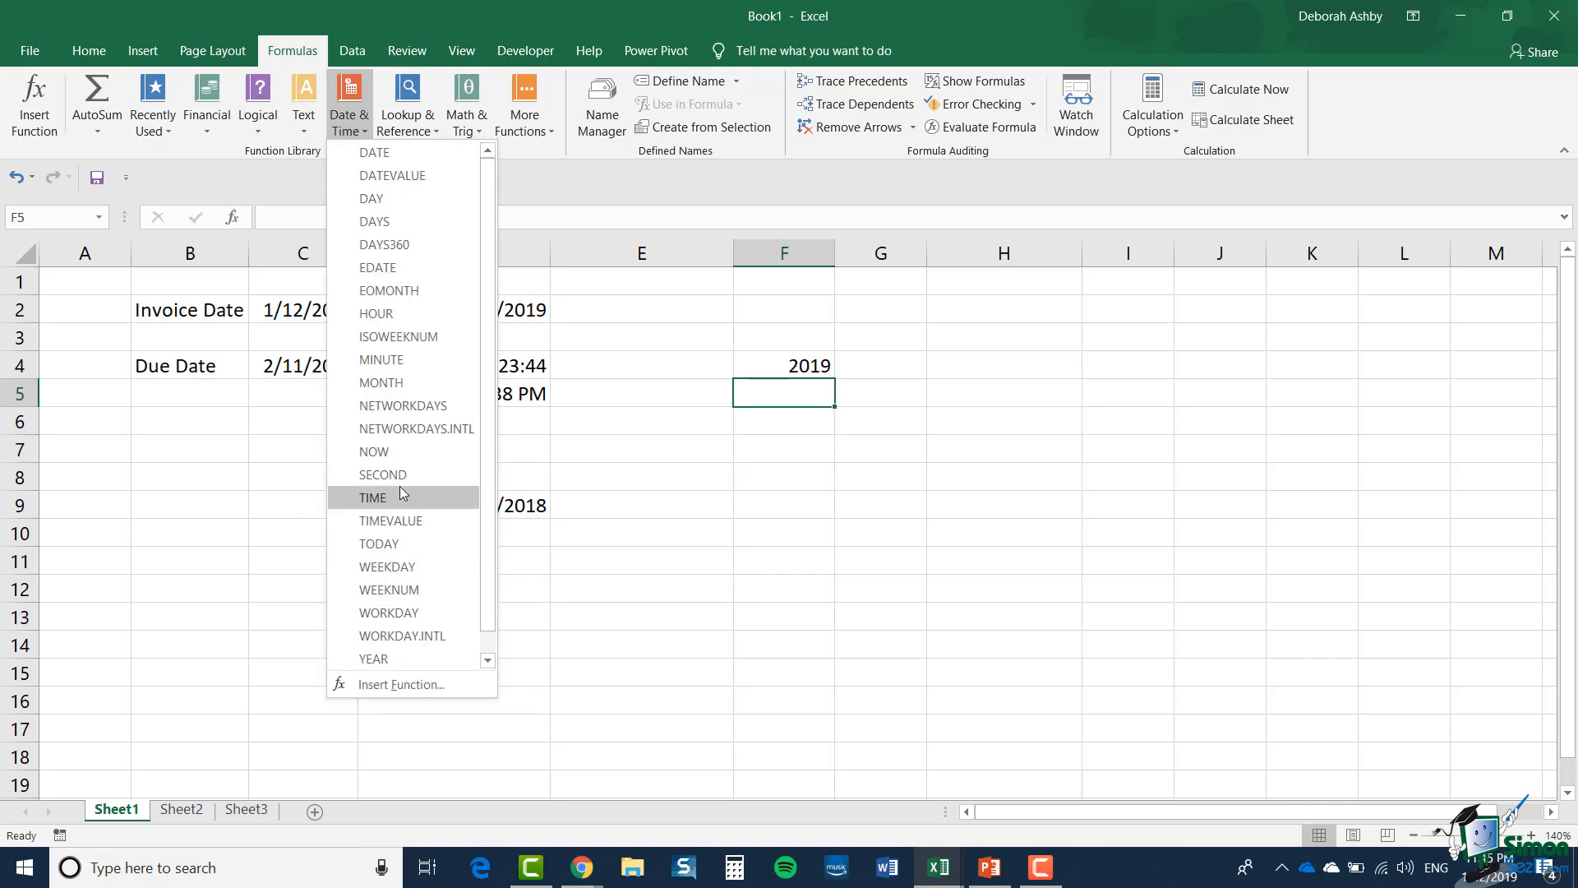
pyautogui.click(398, 383)
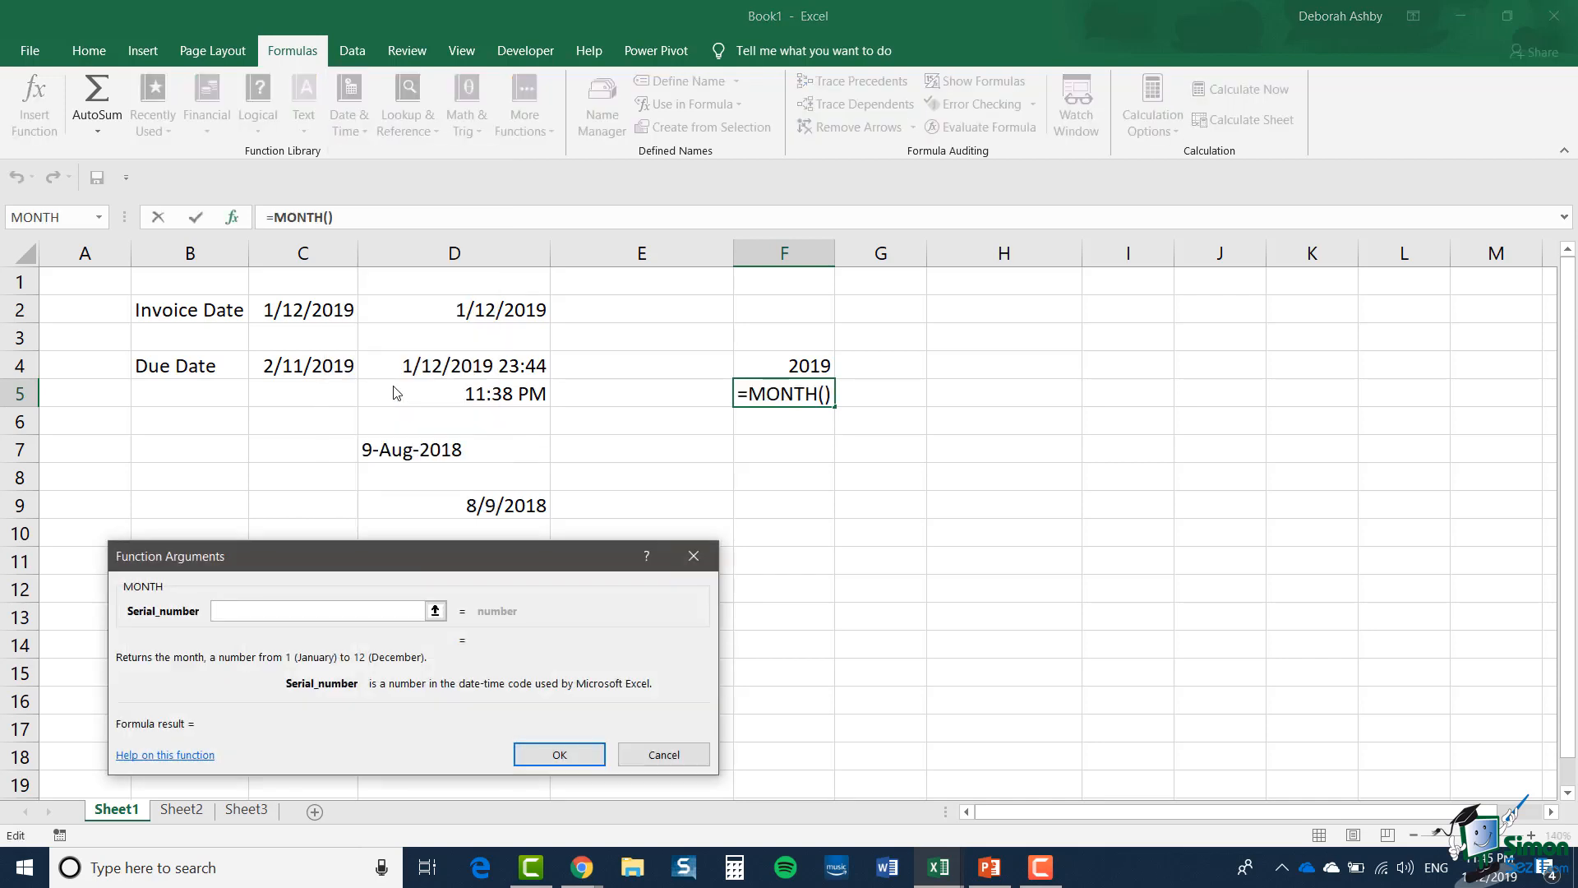
pyautogui.click(462, 366)
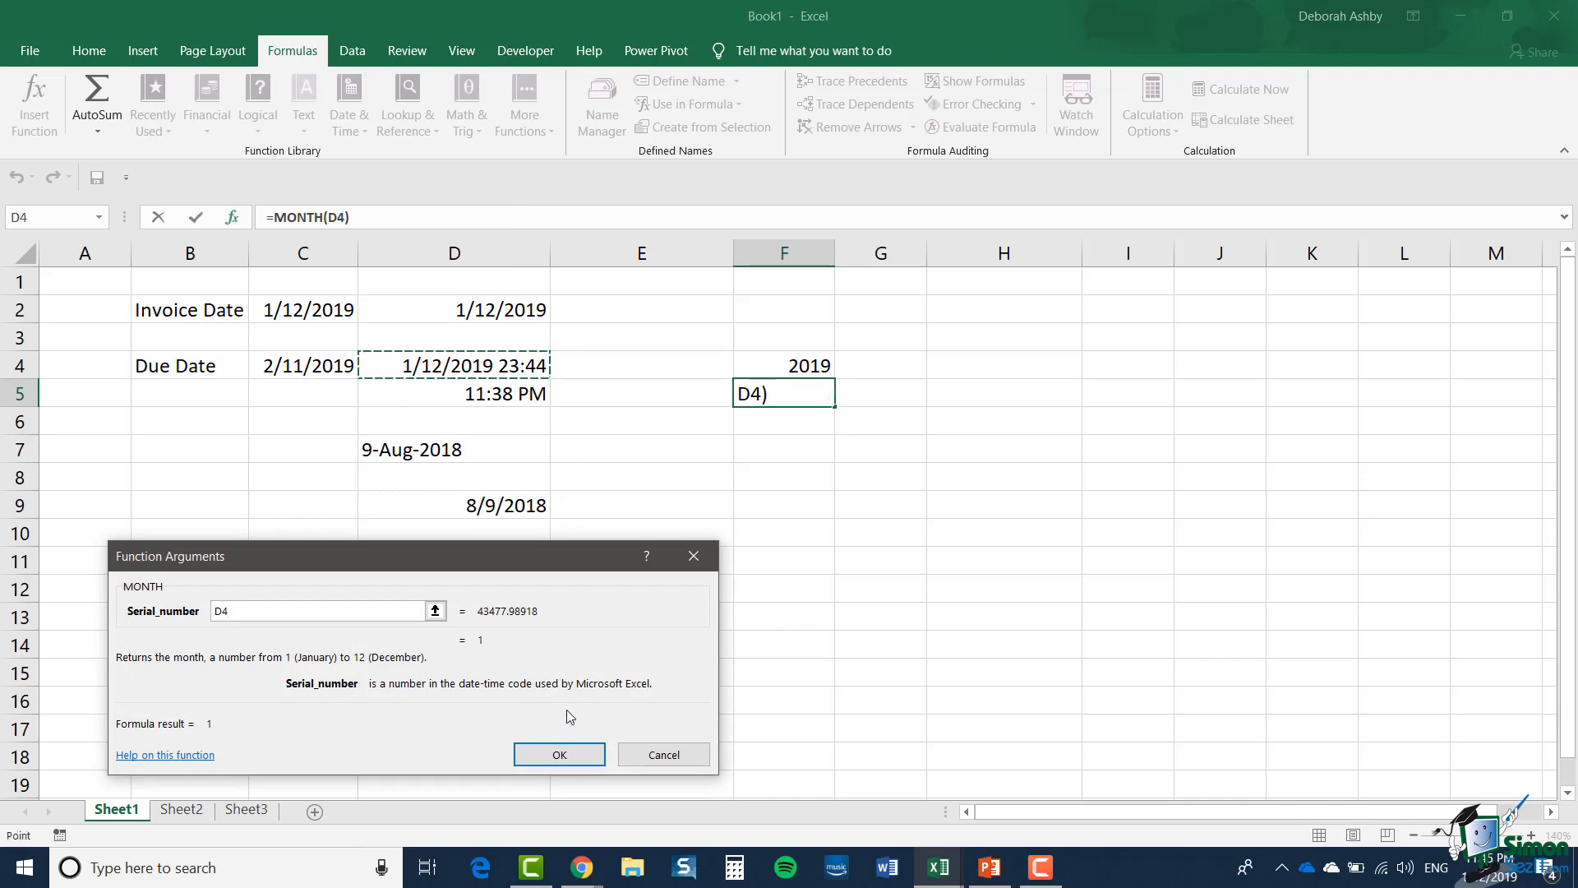
pyautogui.click(560, 756)
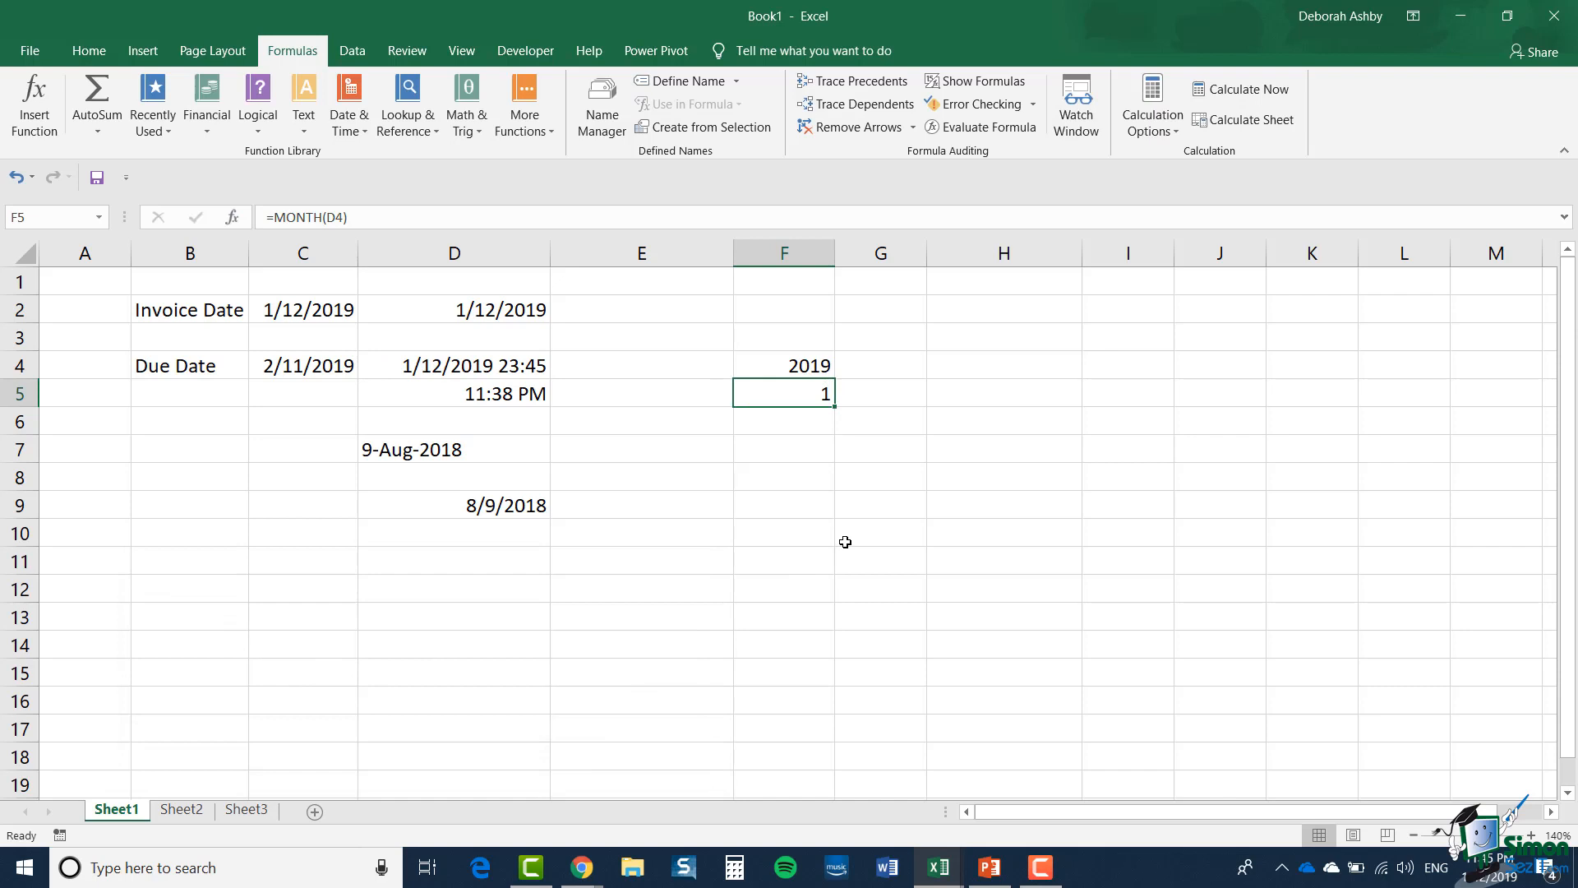
# Step: Extract the day from the date and time in D4 into cell F6 with the DAY function
pyautogui.click(803, 427)
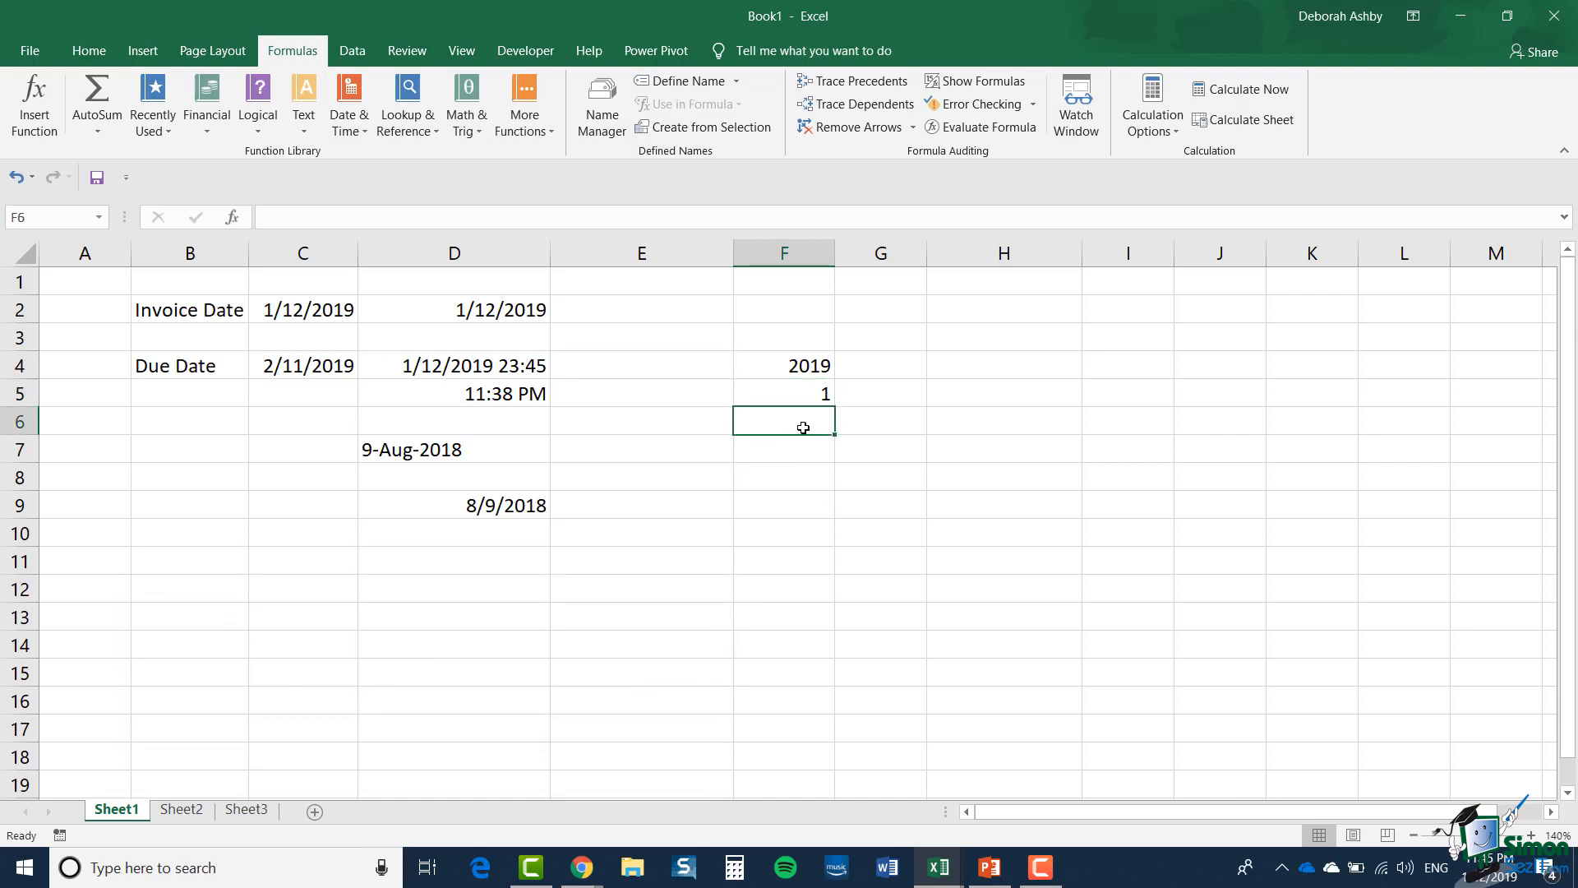
pyautogui.click(355, 128)
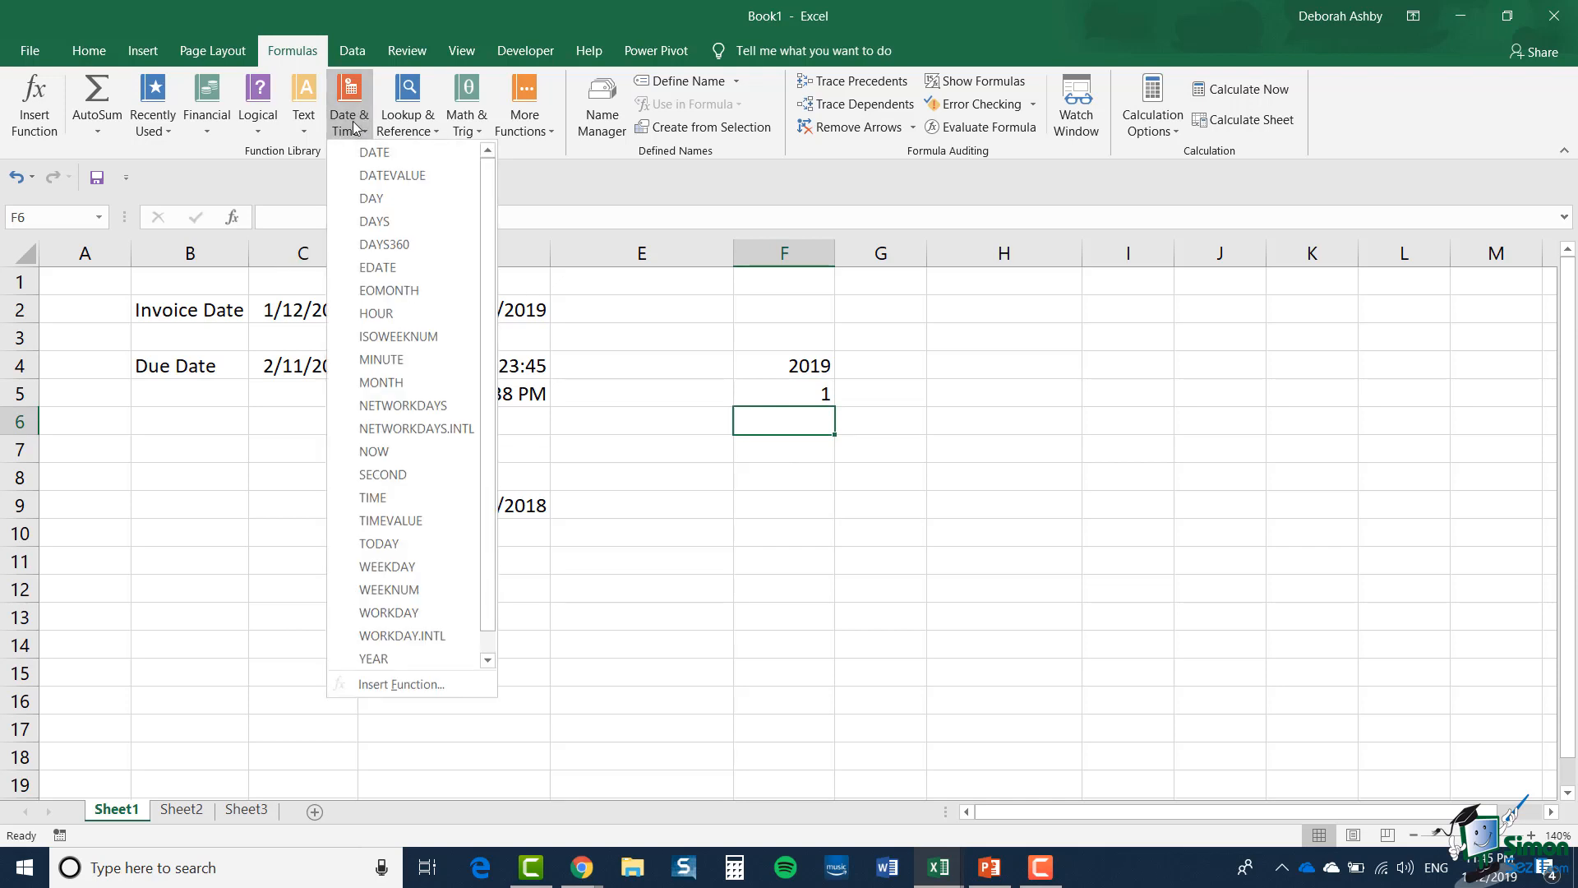
pyautogui.click(371, 199)
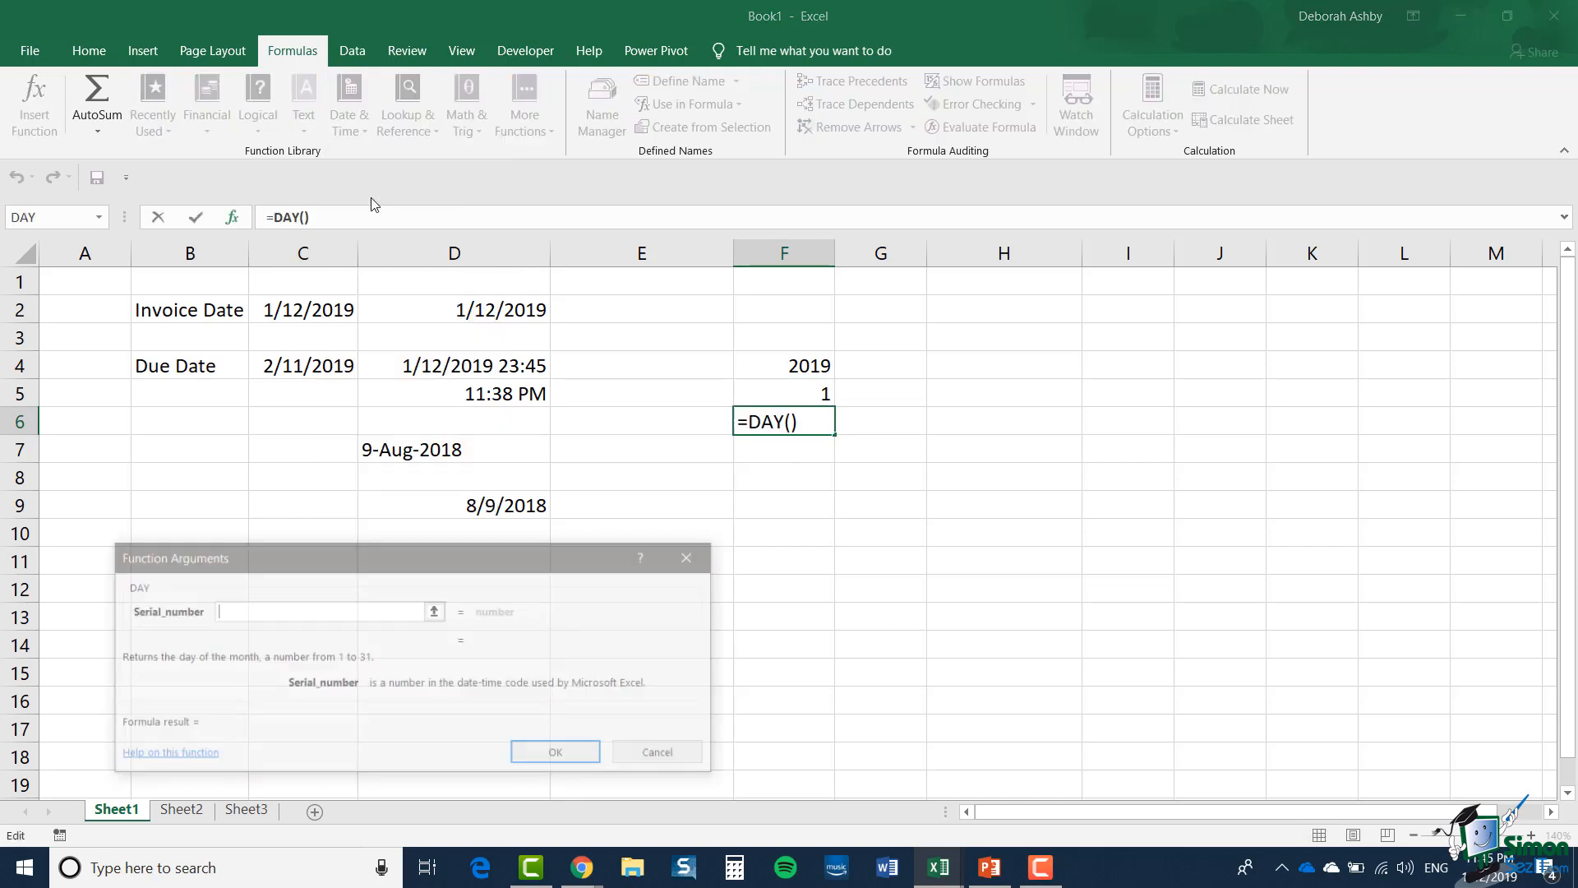
pyautogui.click(443, 365)
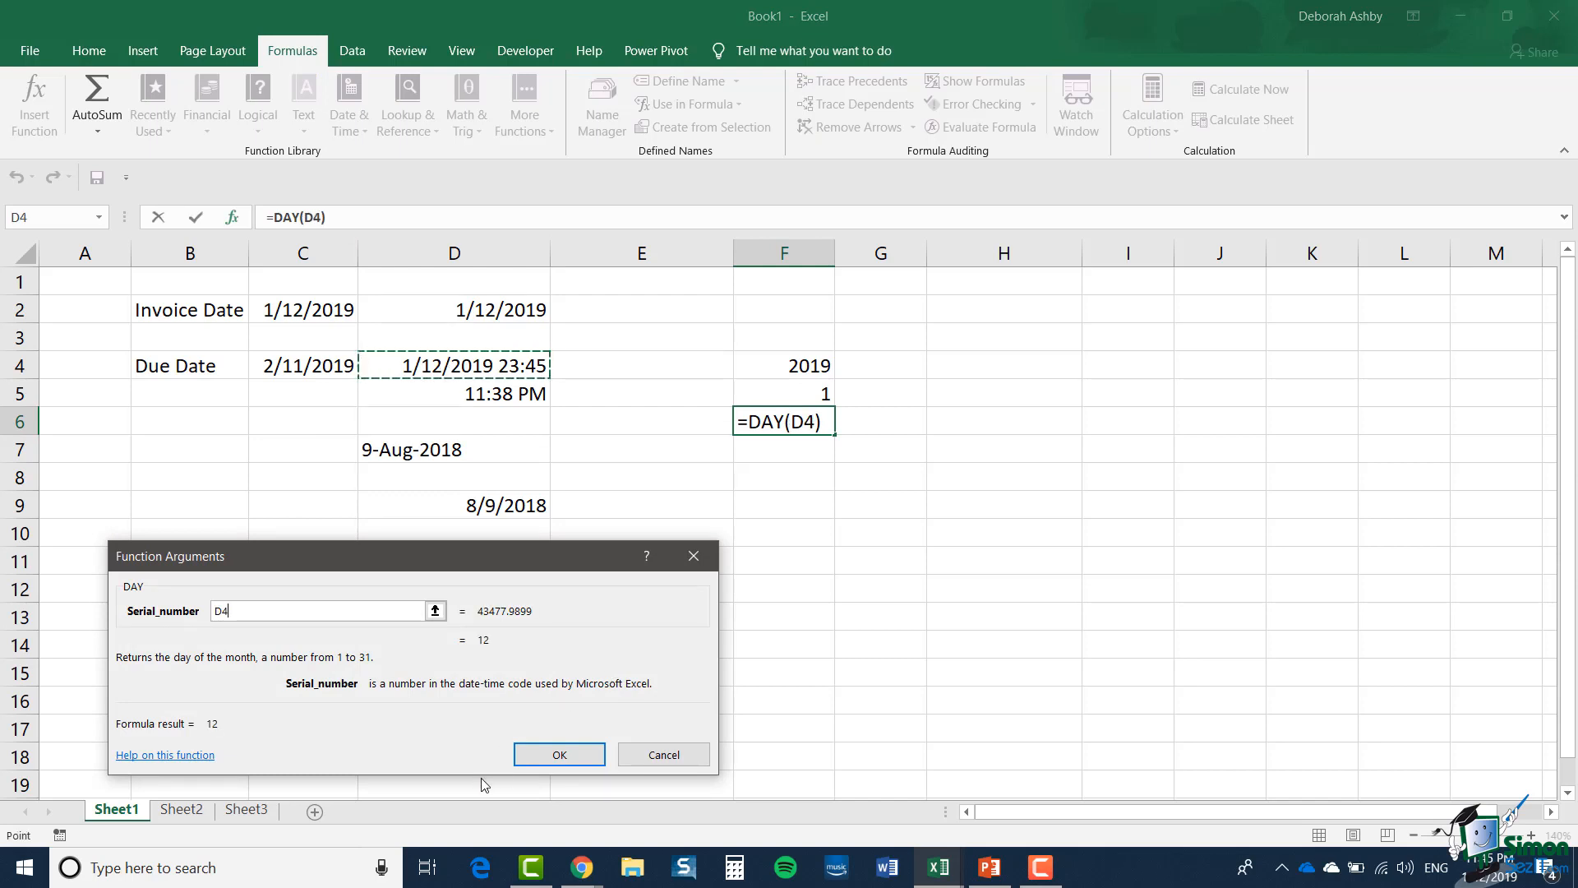
pyautogui.click(552, 752)
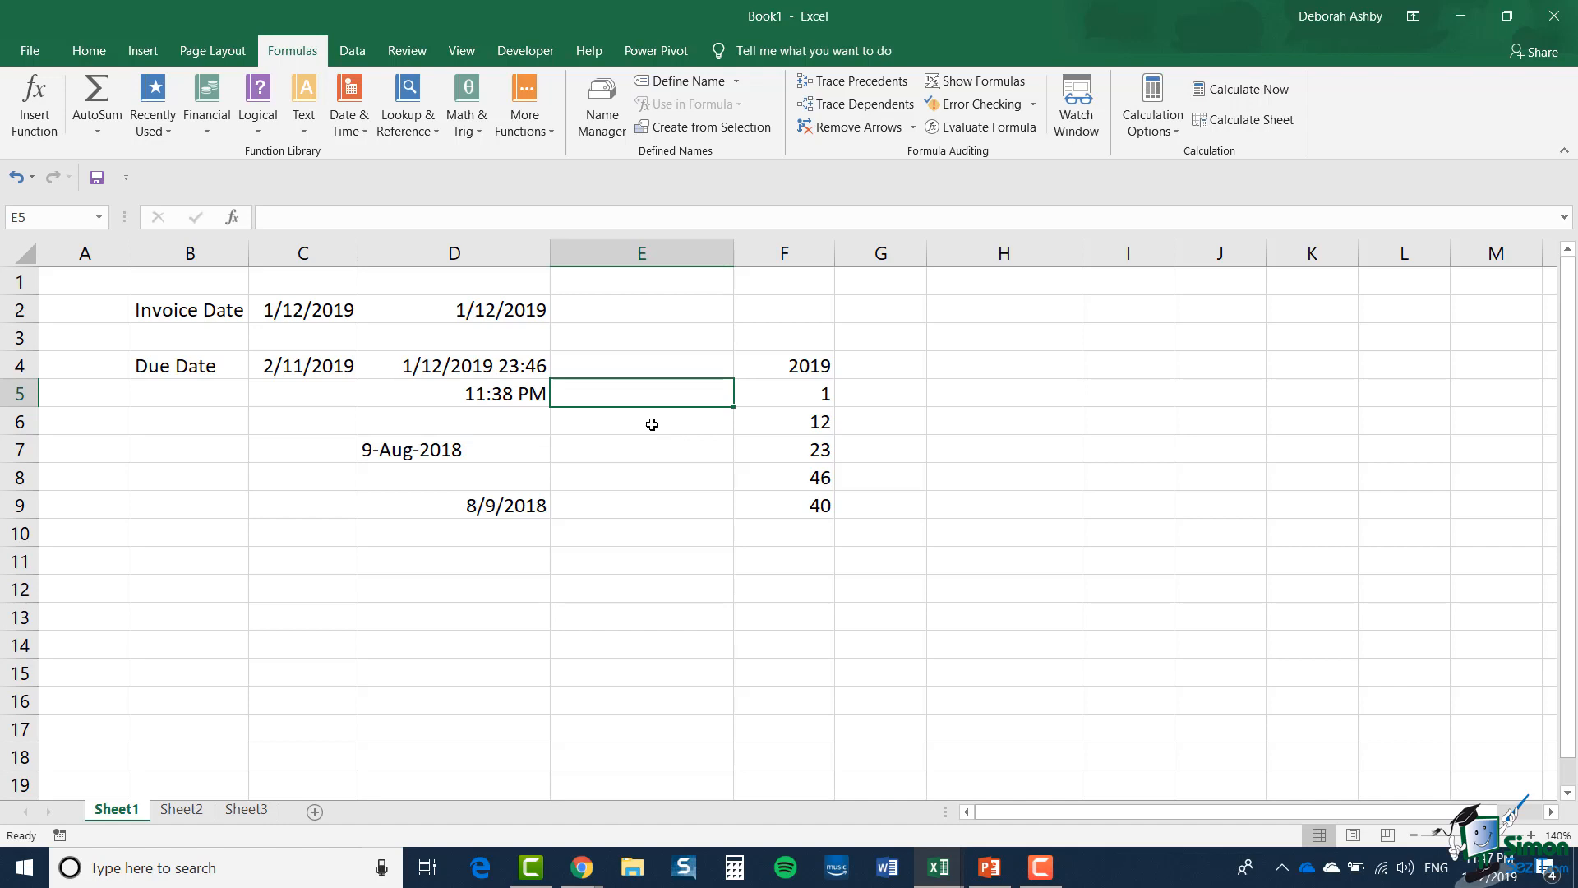
# Step: Enter 1 in cell E6 to refresh the time-based formulas, and check the minute value in F8
pyautogui.click(652, 424)
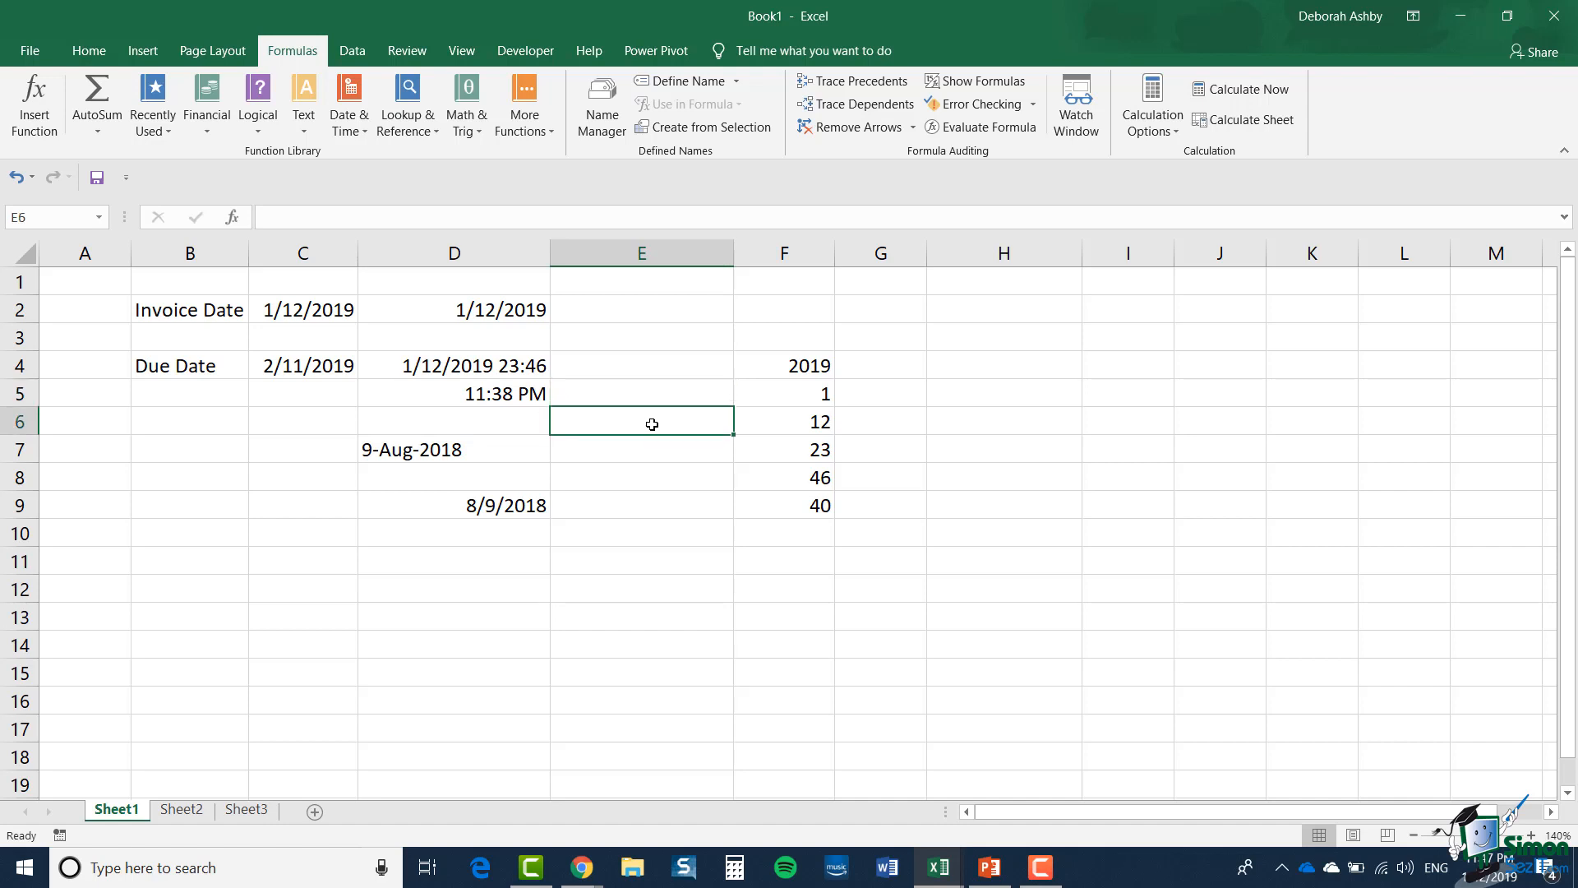
pyautogui.write('1')
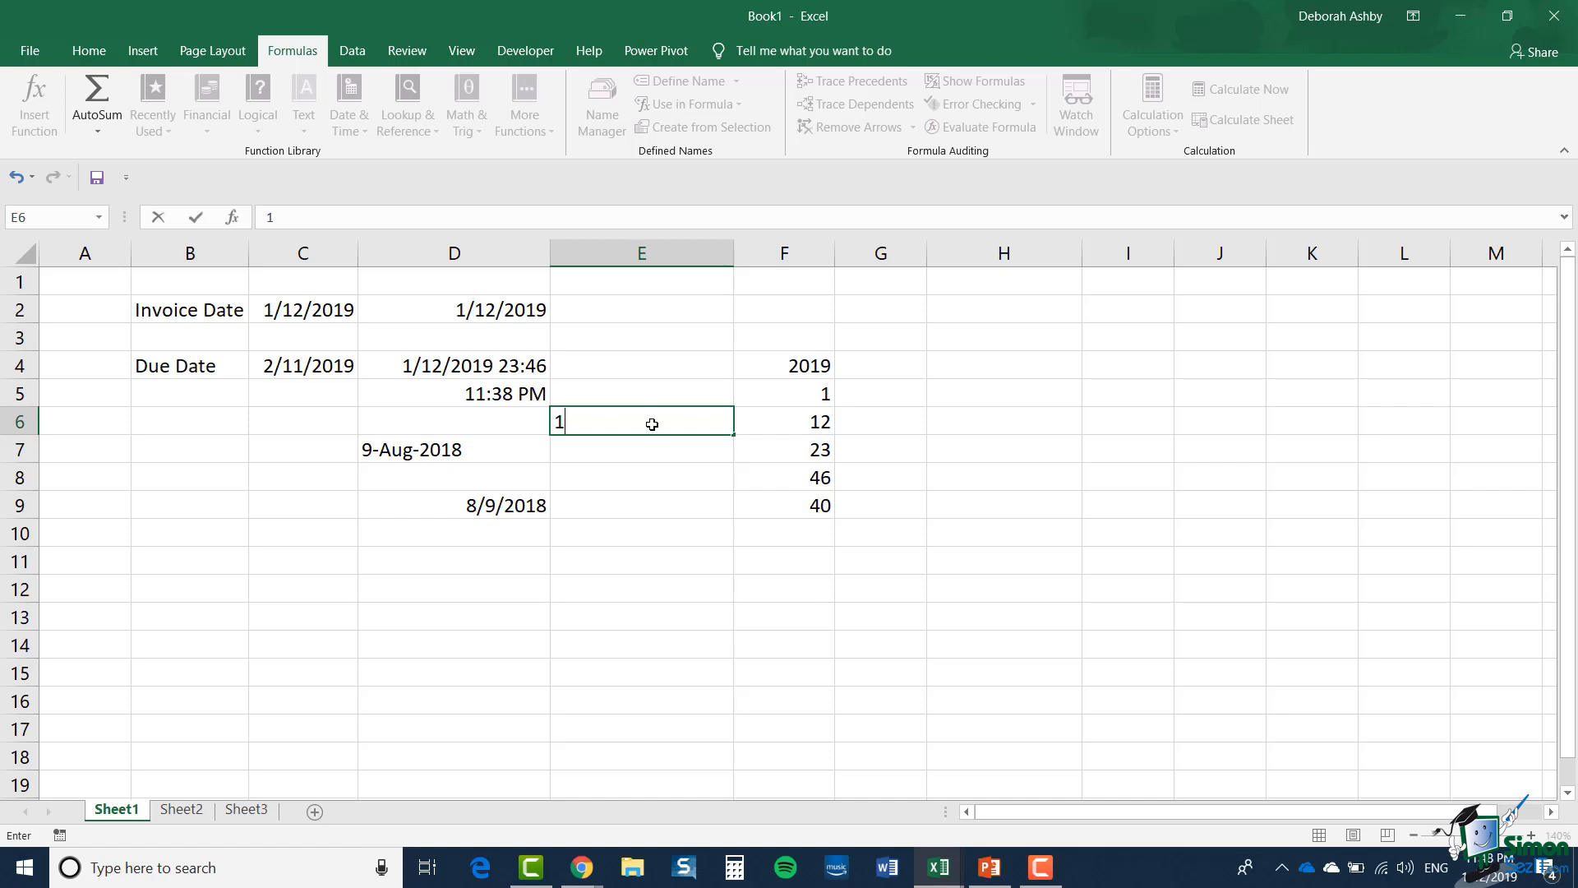
pyautogui.press('Return')
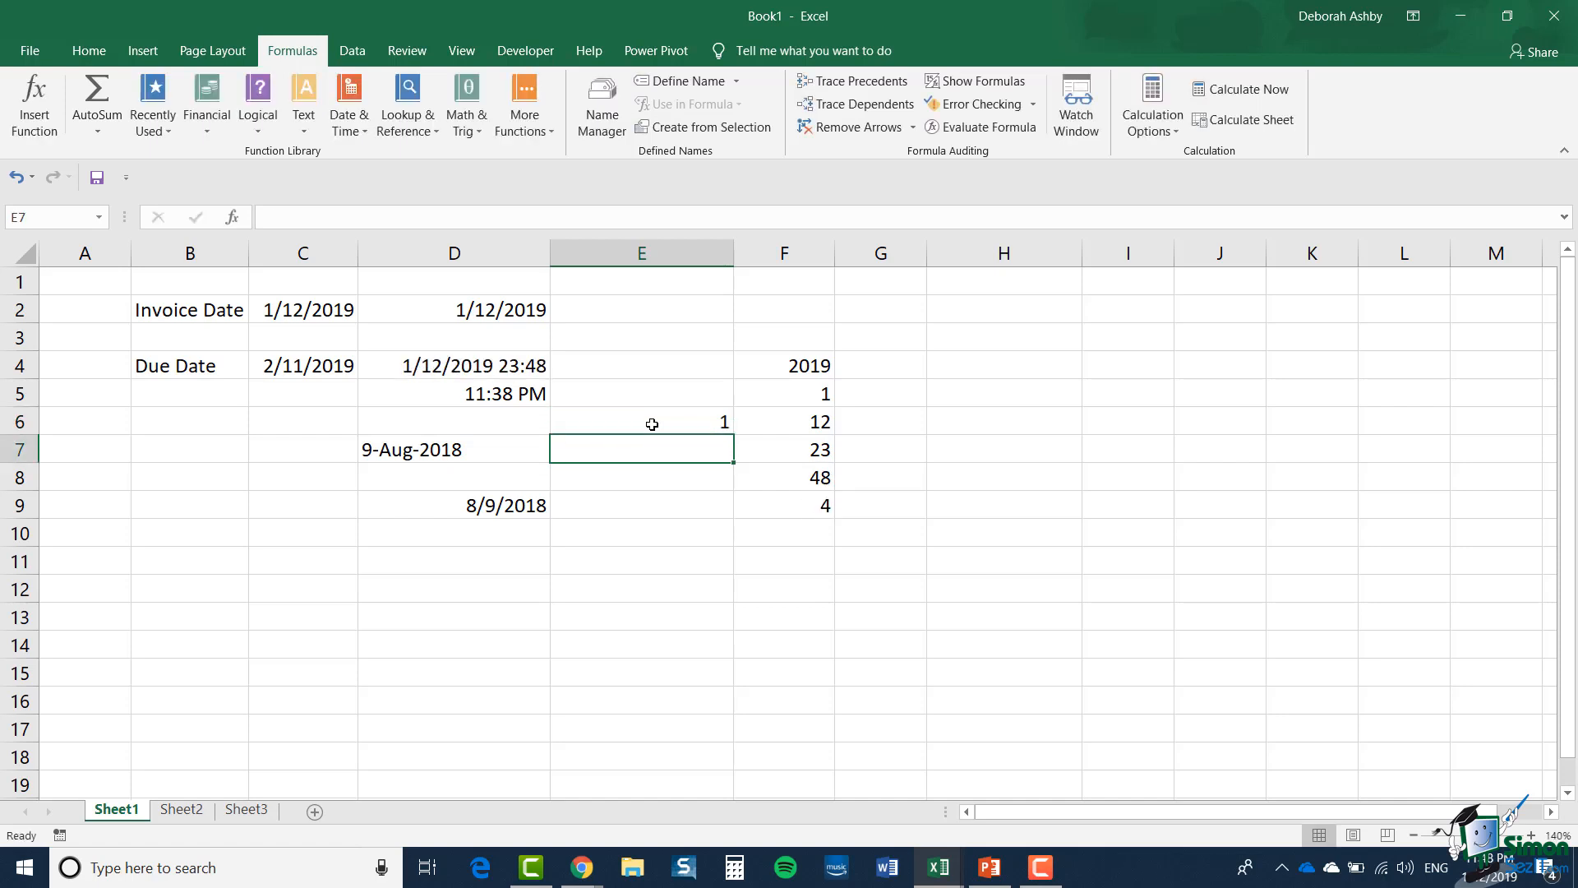
pyautogui.click(776, 479)
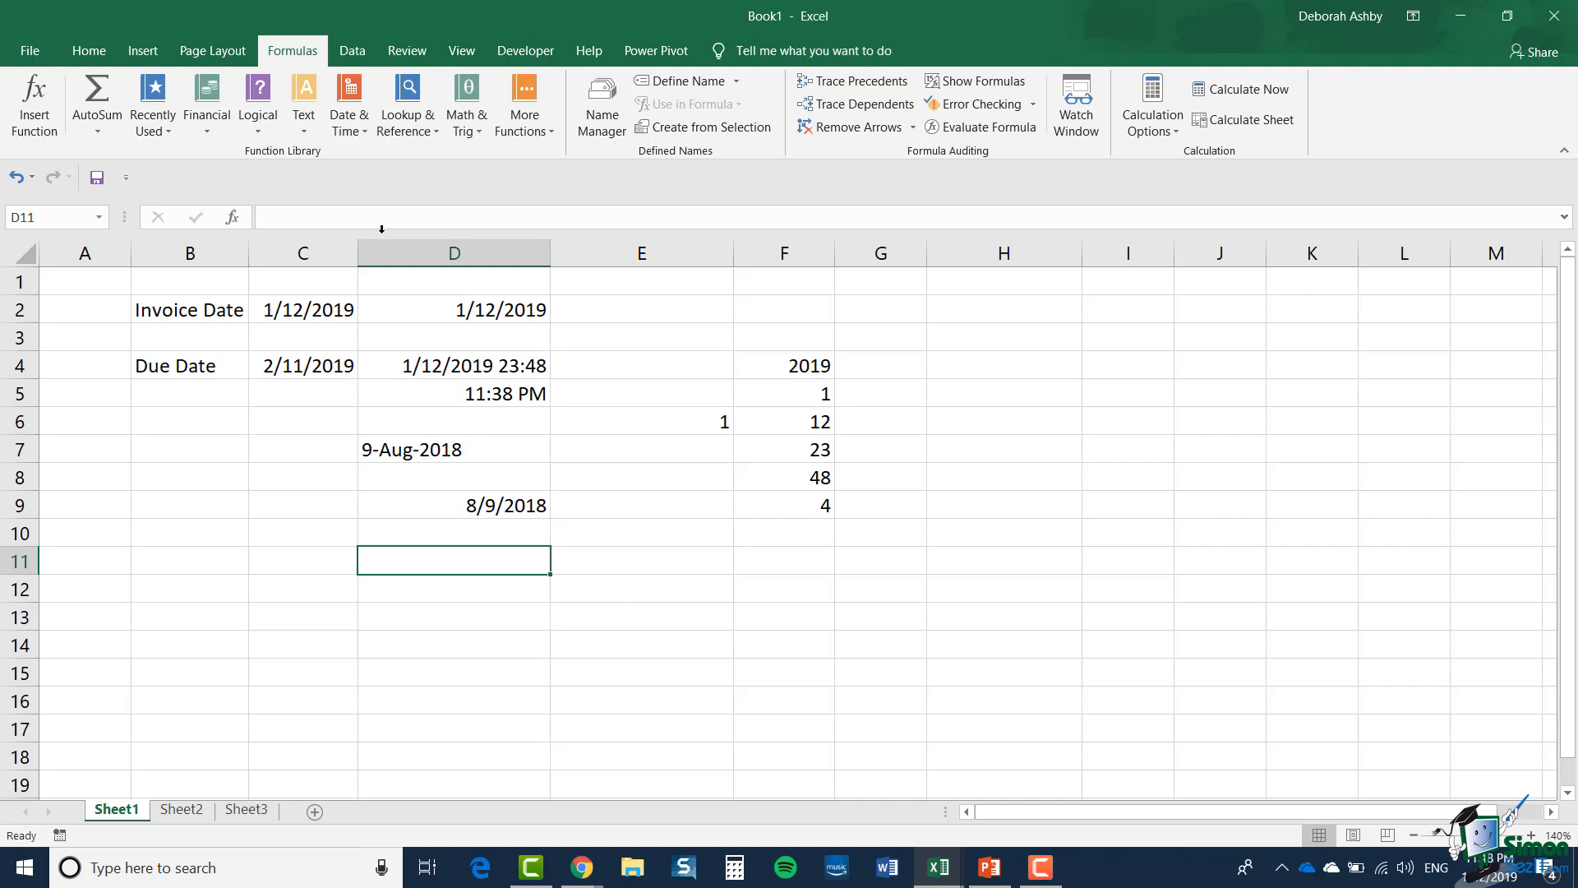
# Step: Build a date in cell D11 with the DATE function, using year 2018, month 11 and day 10
pyautogui.click(351, 126)
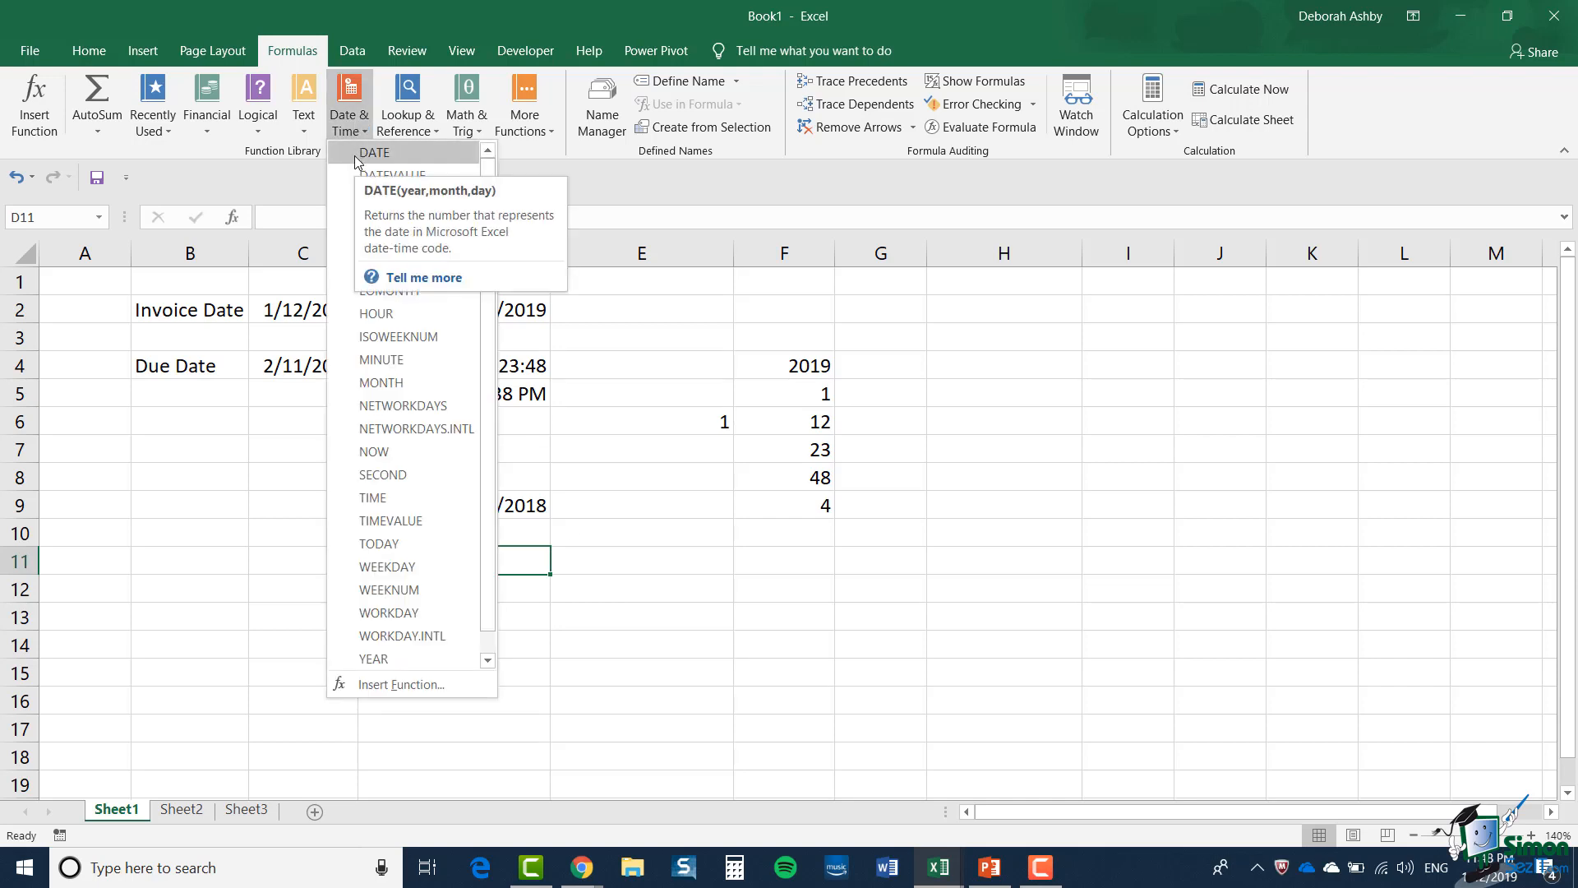
pyautogui.click(354, 156)
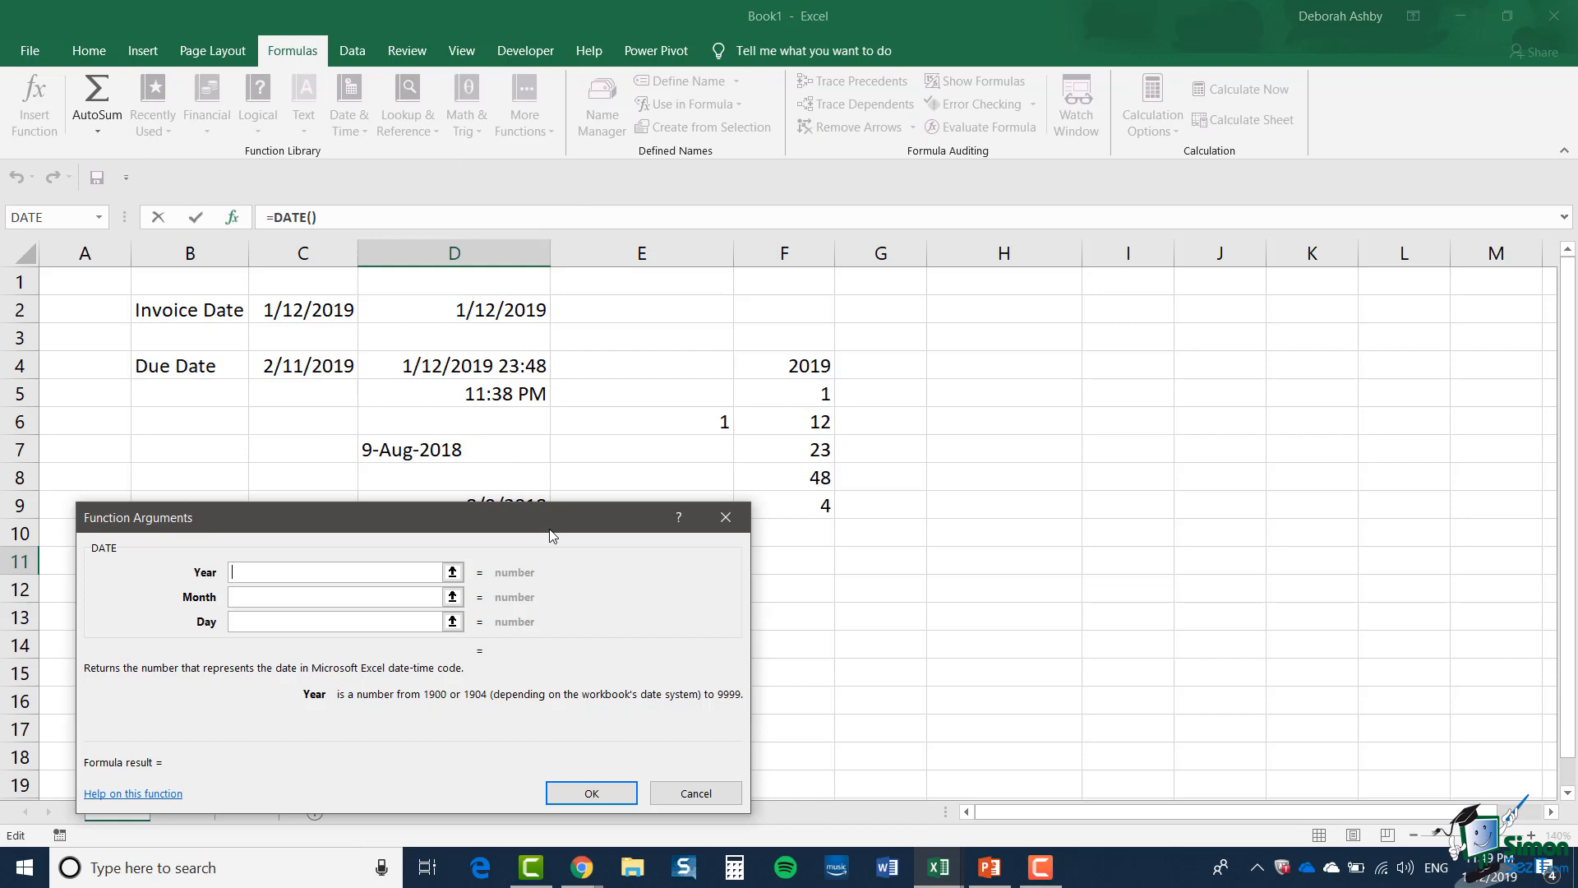
pyautogui.write('2018')
pyautogui.click(321, 598)
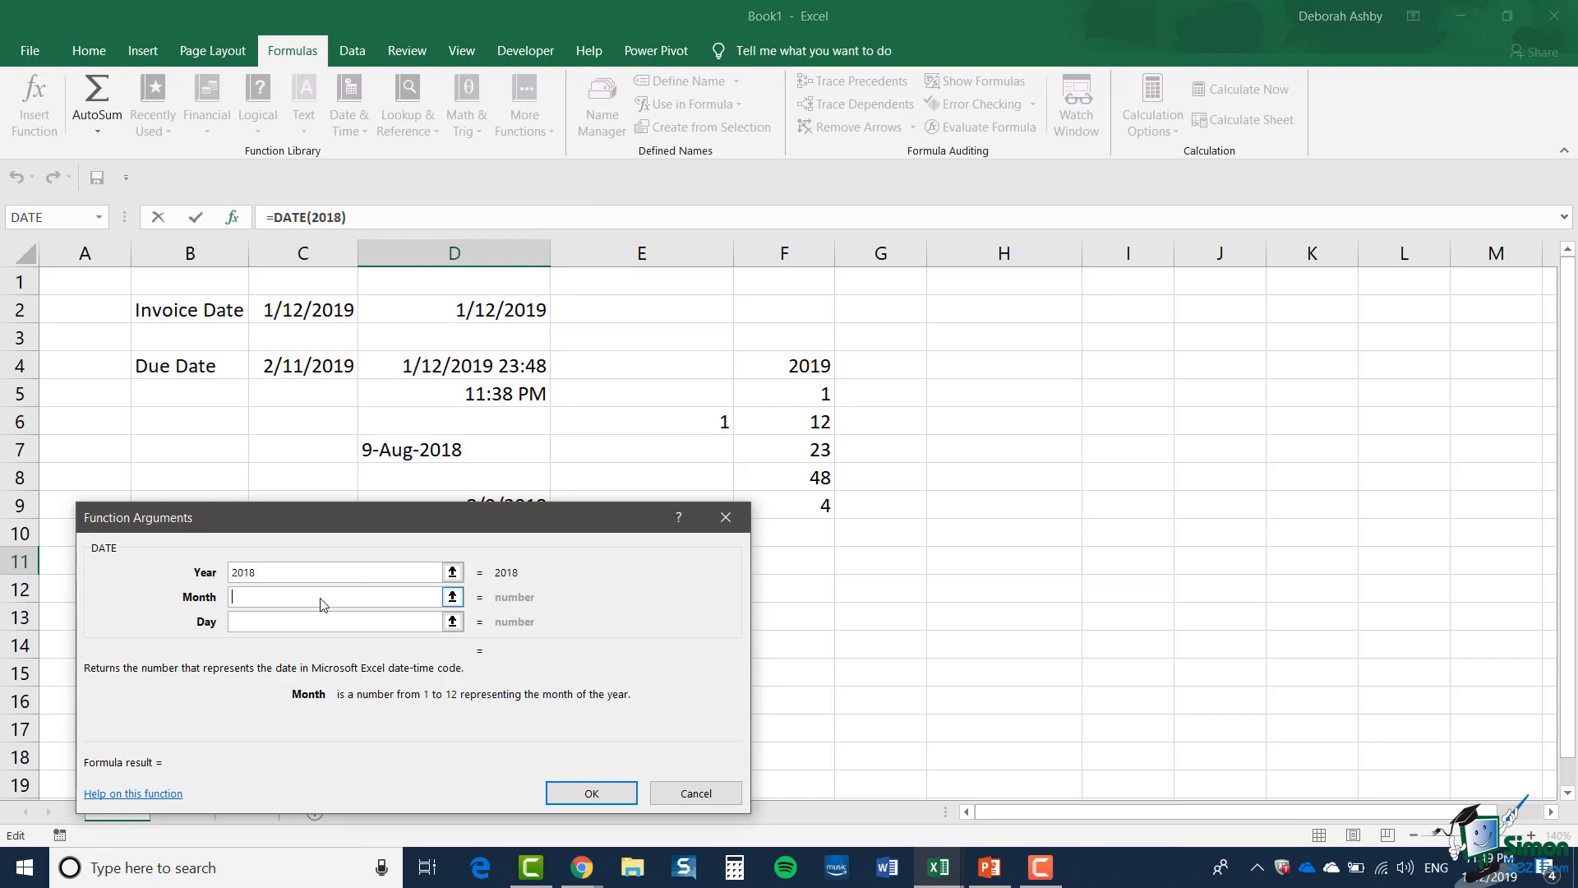
pyautogui.write('11')
pyautogui.click(259, 623)
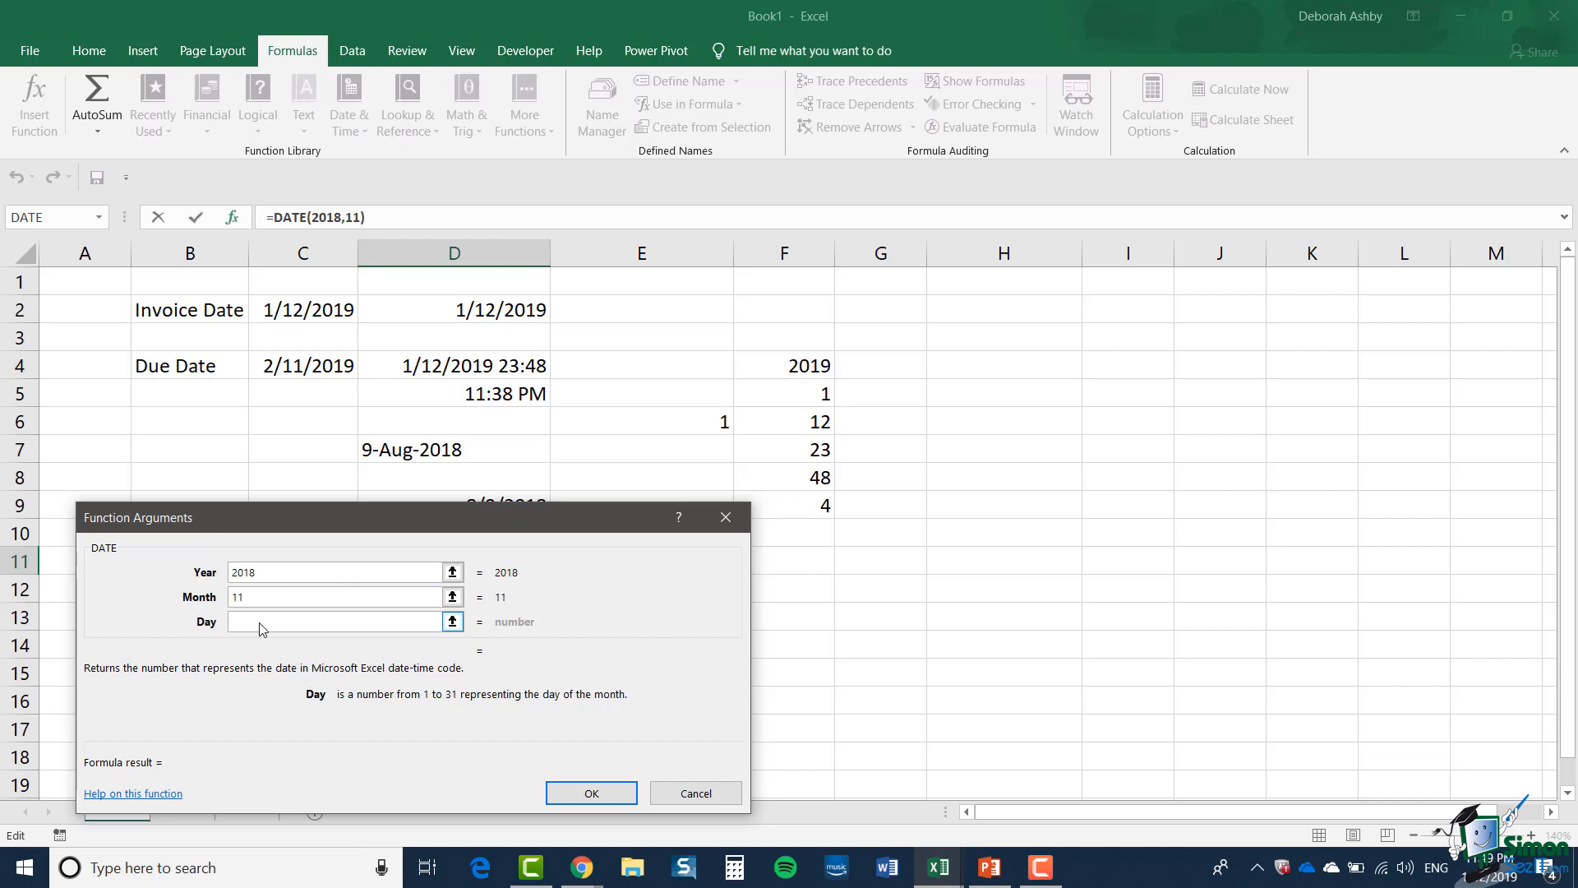
pyautogui.write('10')
pyautogui.click(585, 793)
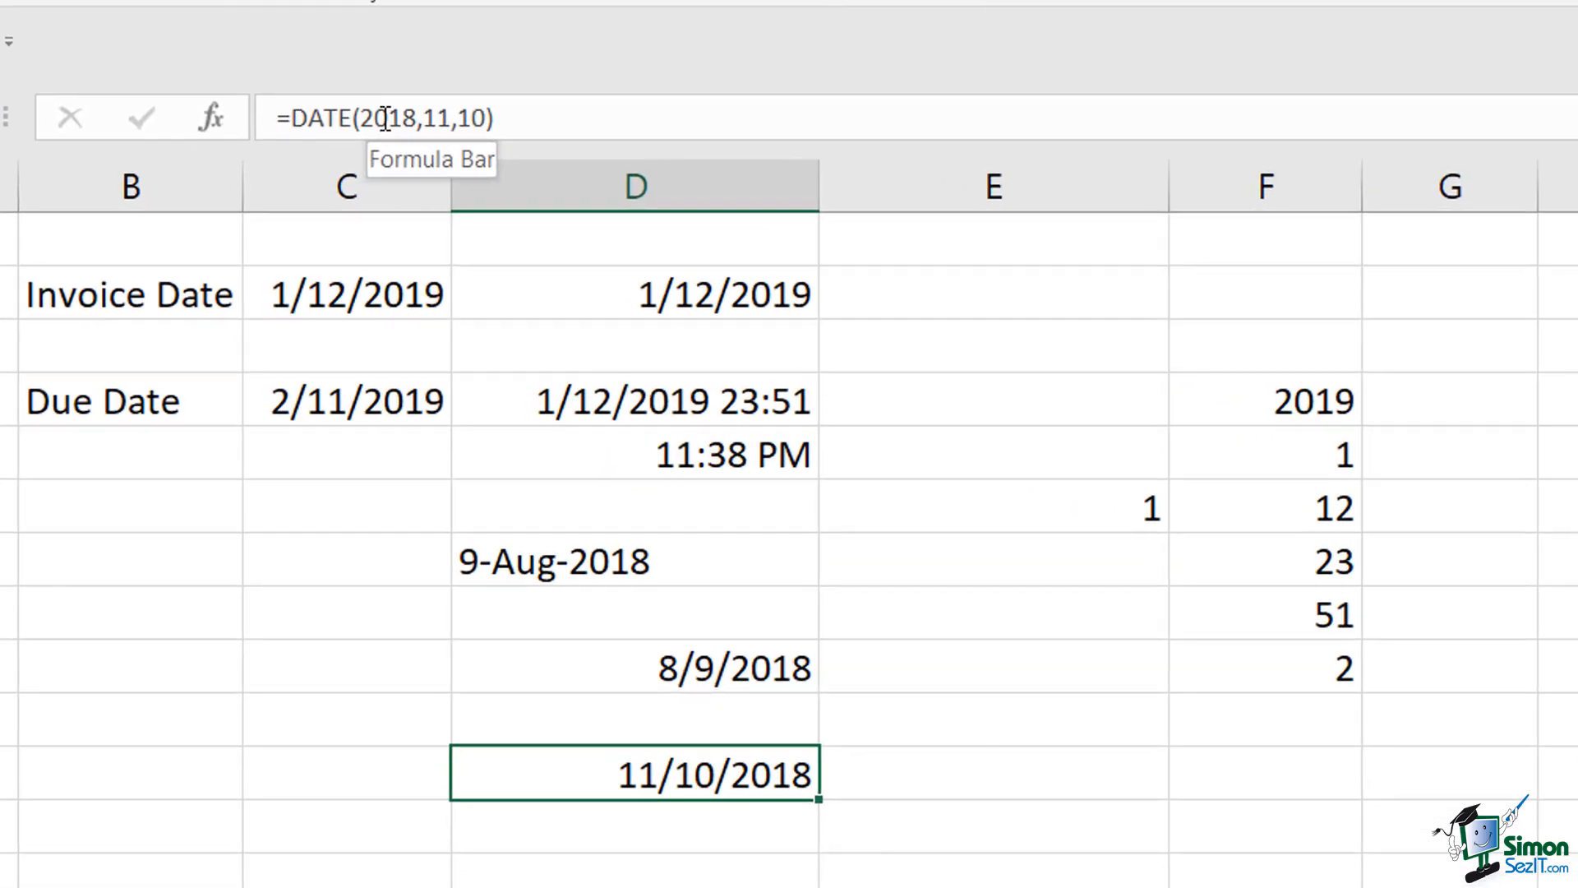
# Step: Replace the year argument 2018 in D11's DATE formula with the nested function YEAR(D4)
pyautogui.doubleClick(385, 118)
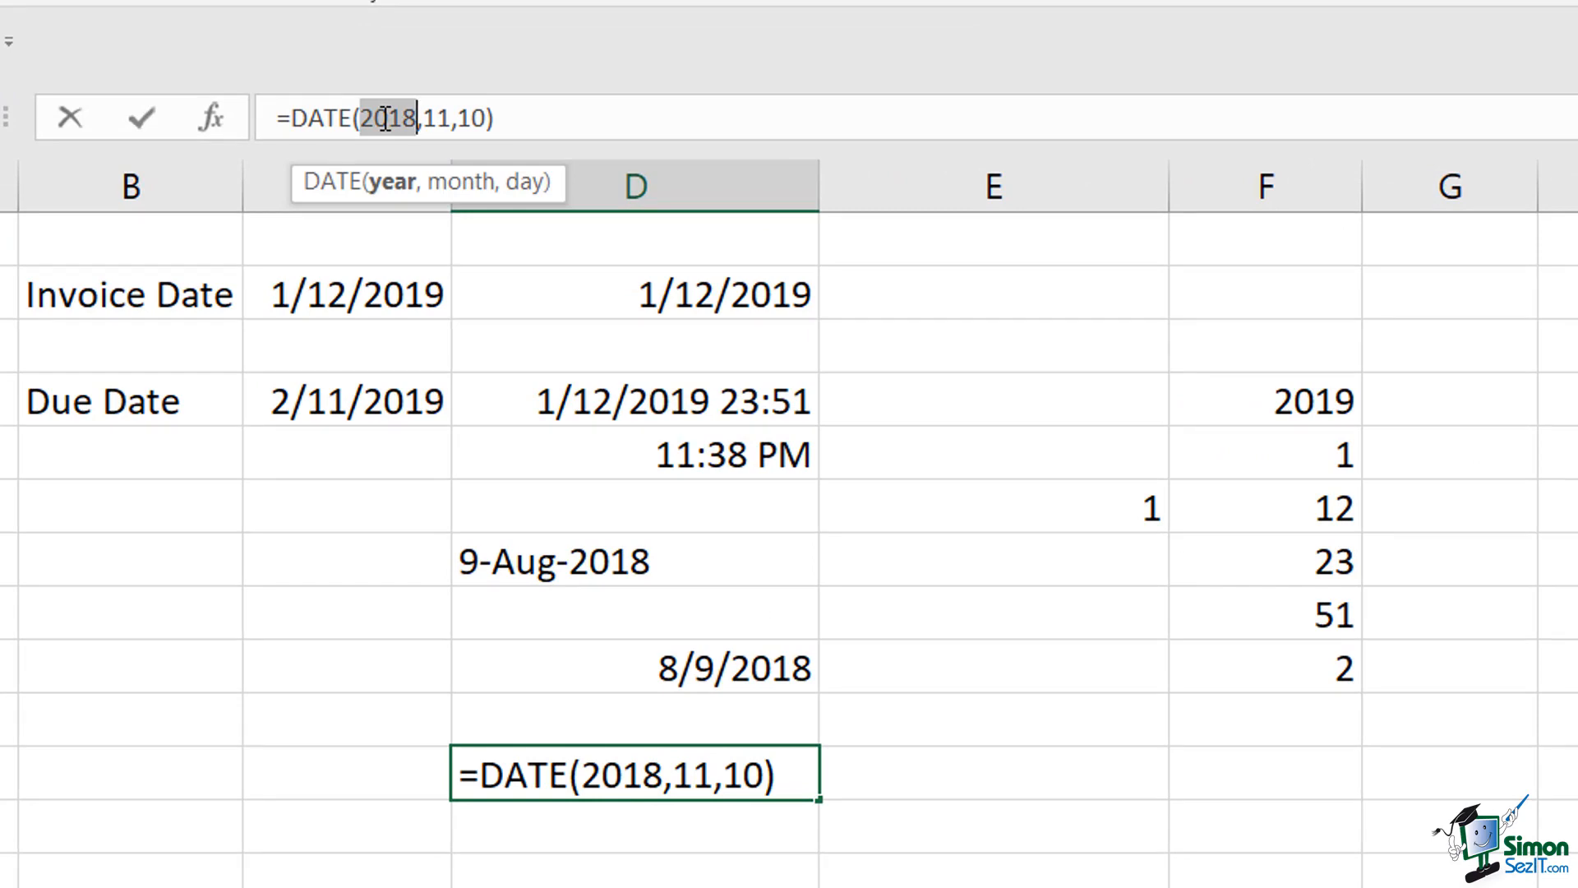
pyautogui.press('Delete')
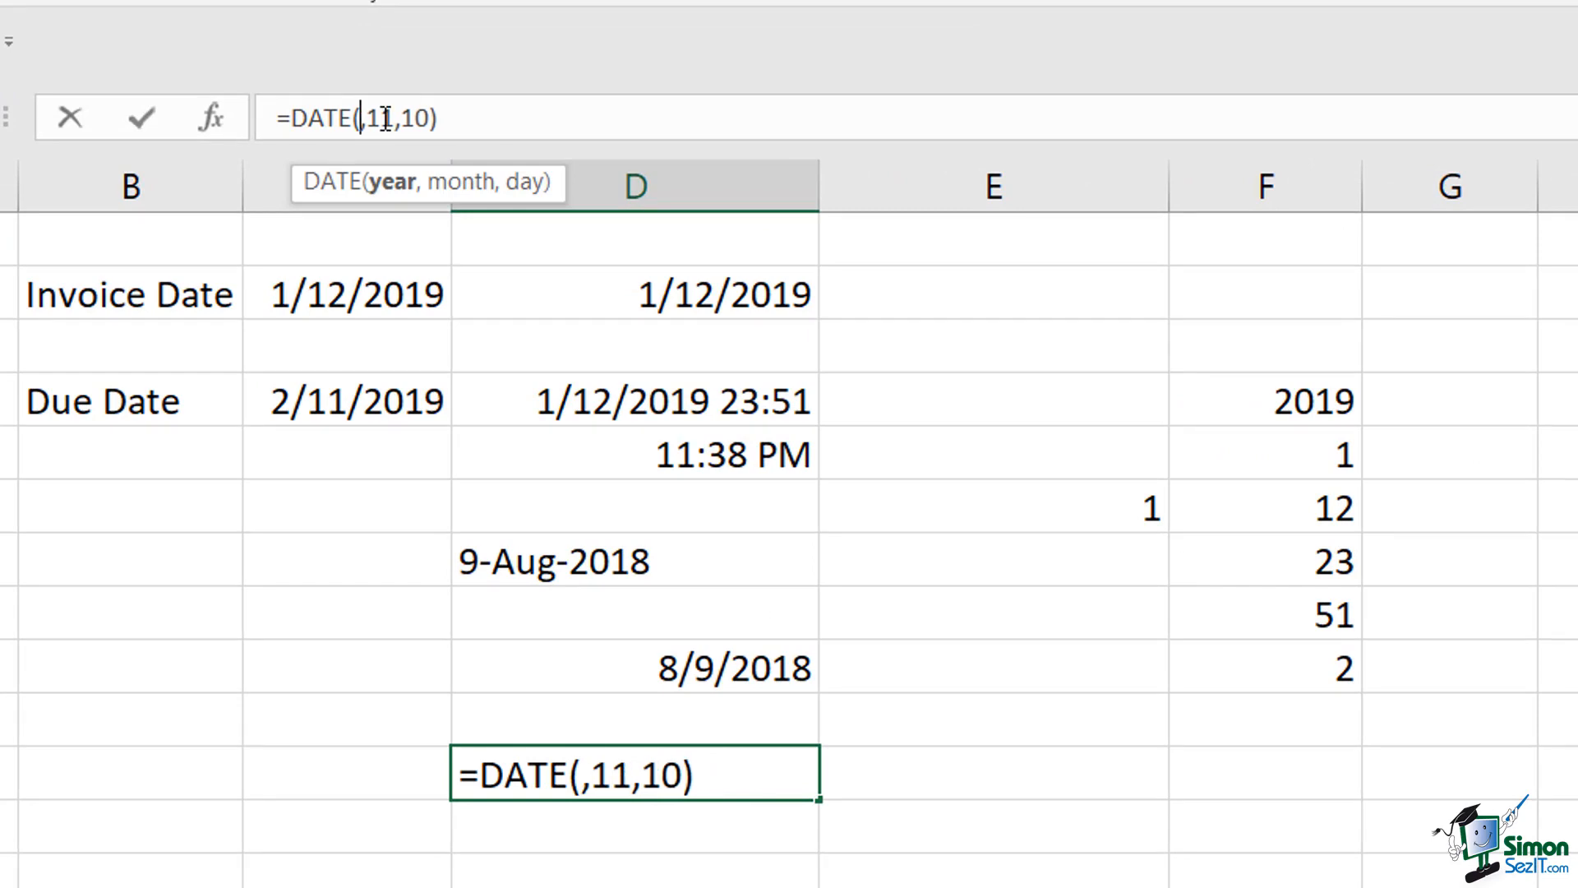
pyautogui.write('year')
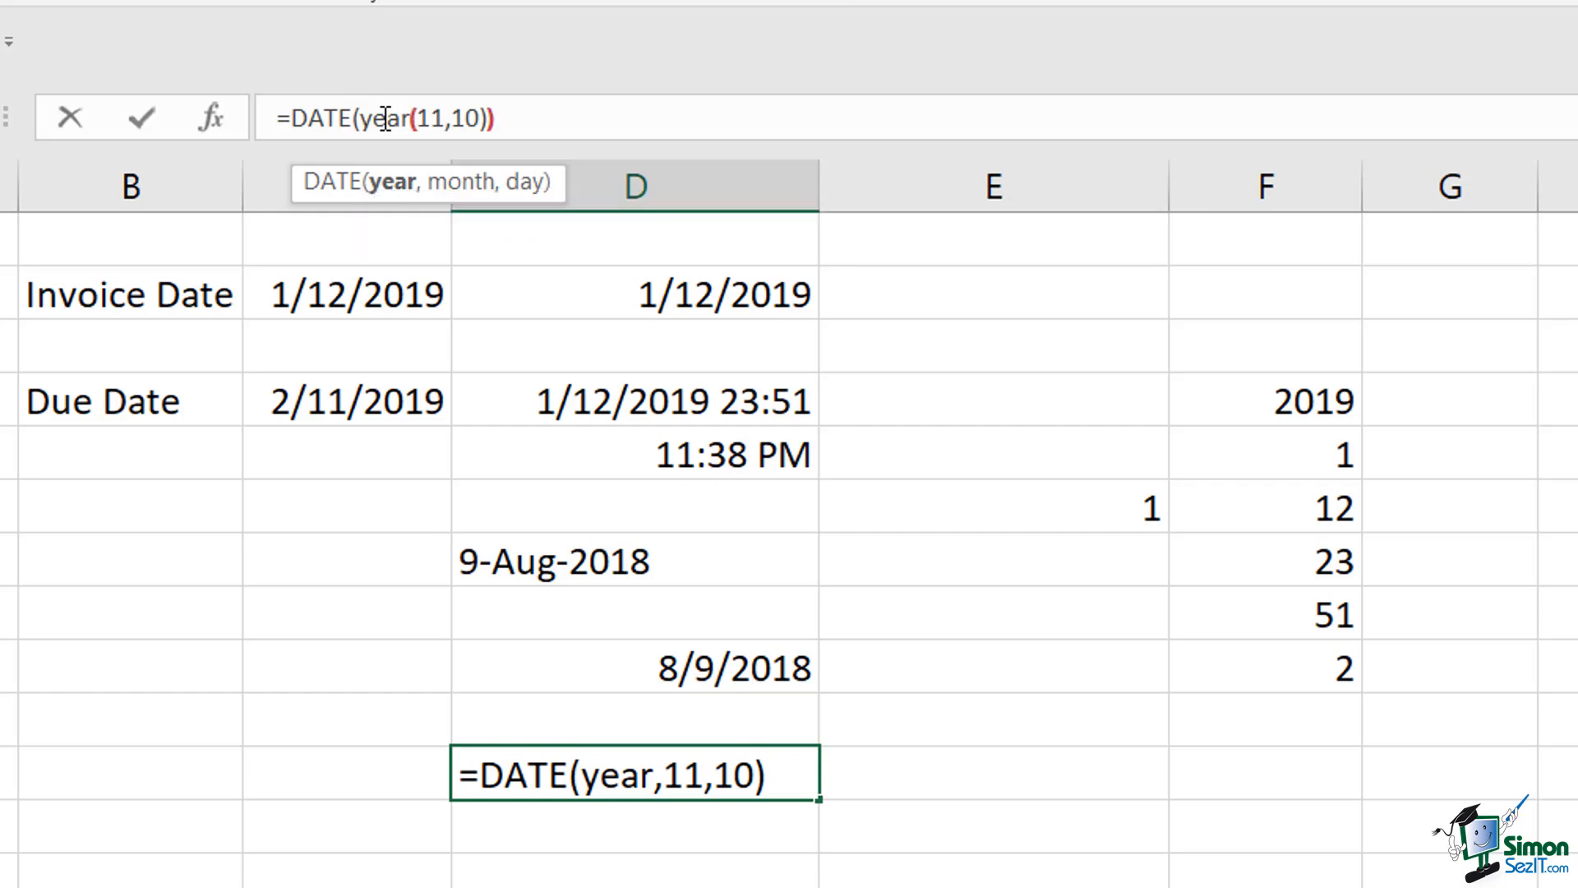
pyautogui.write('(')
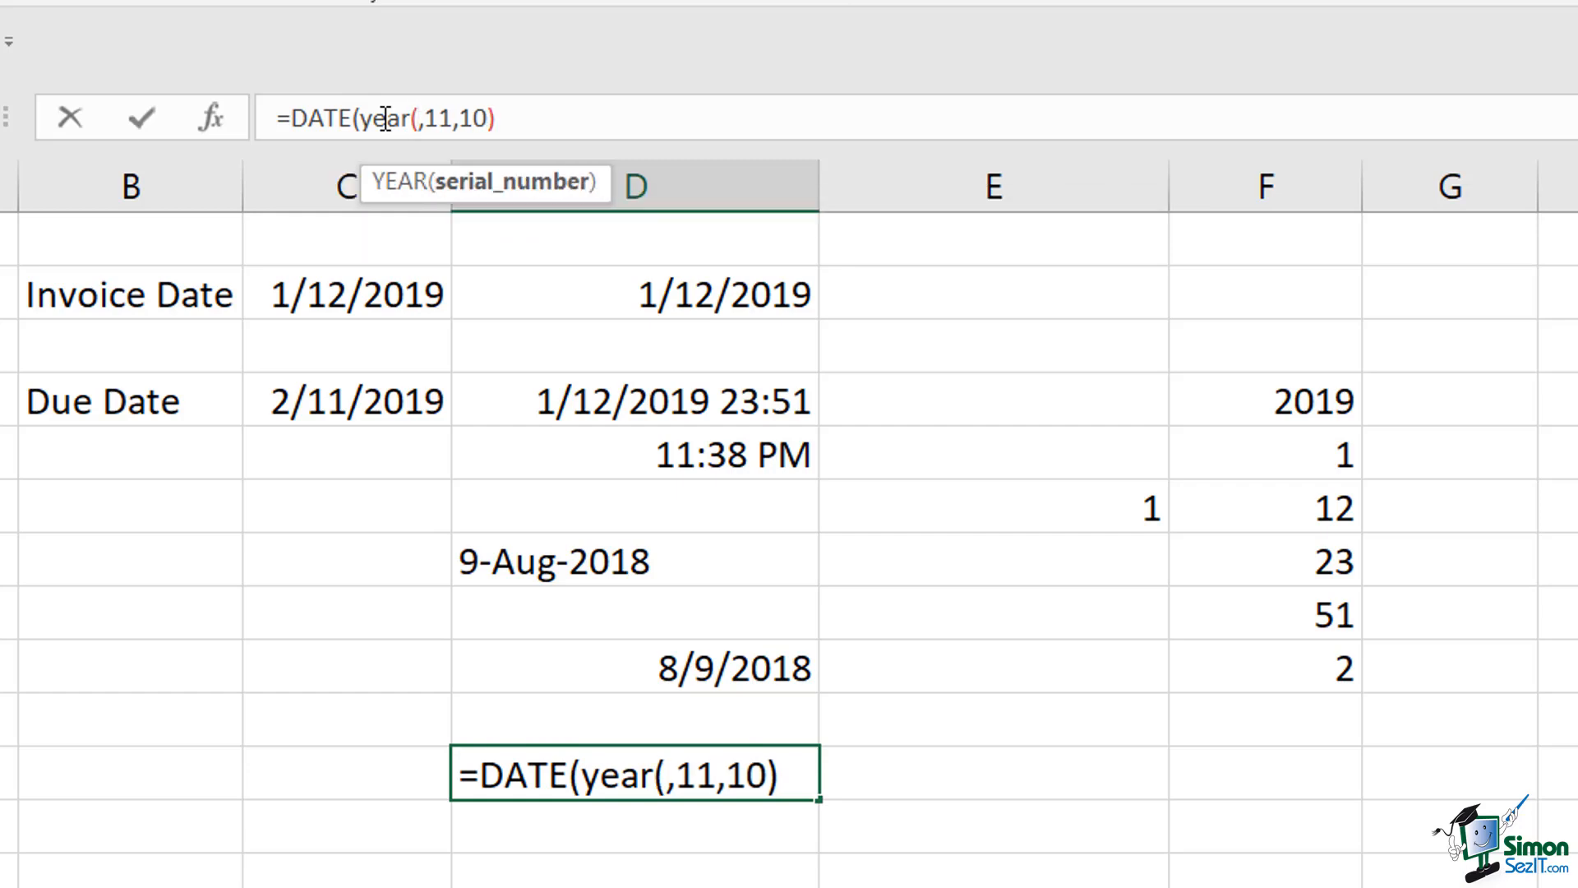
pyautogui.click(539, 403)
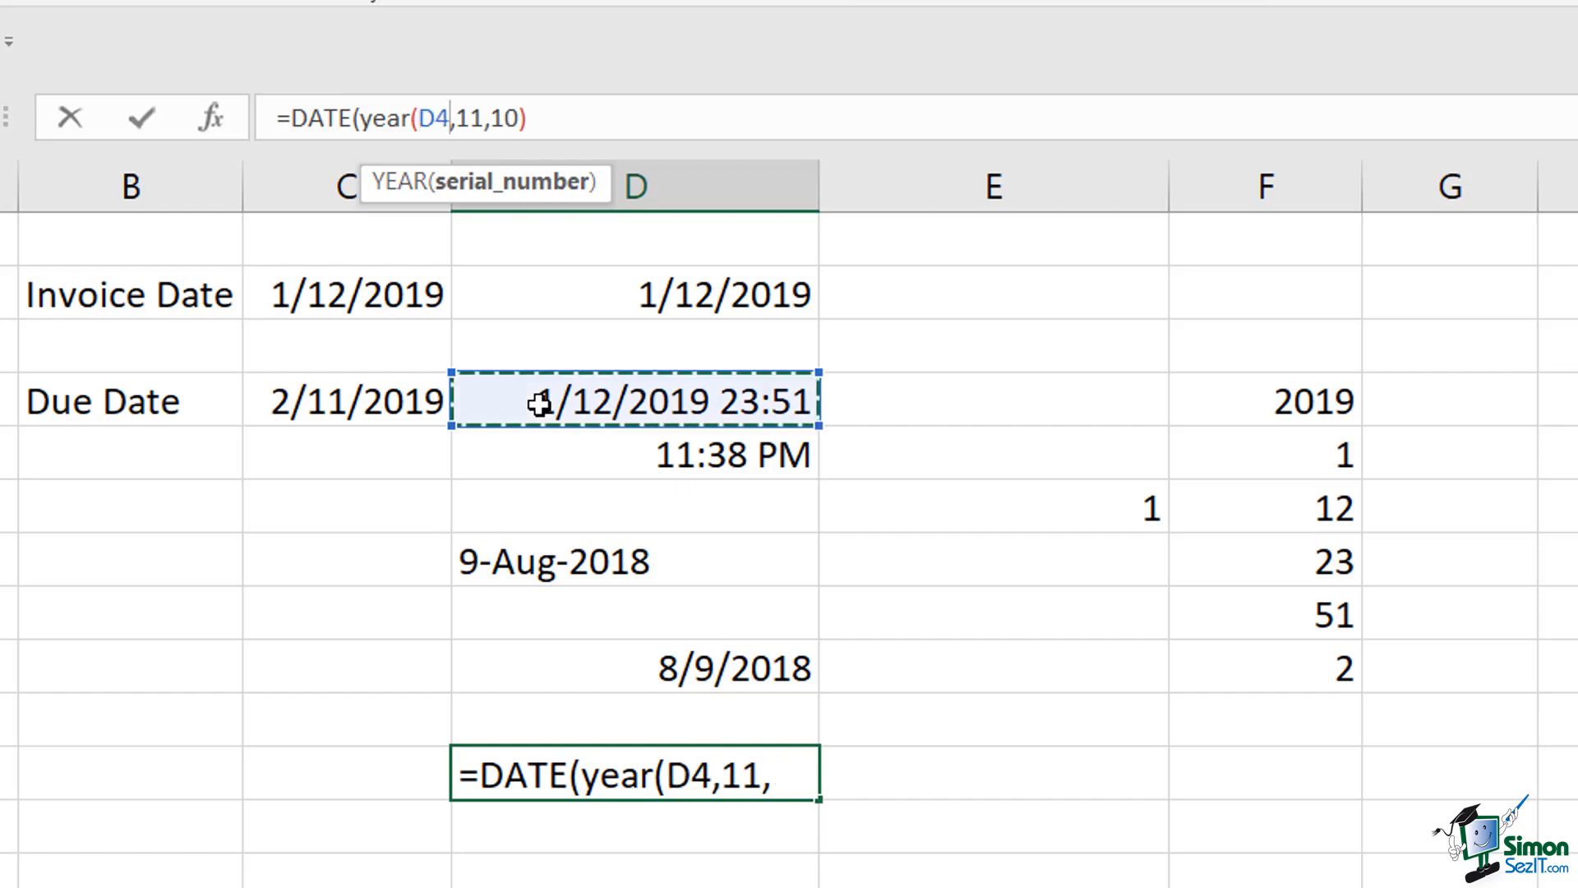
pyautogui.write(')')
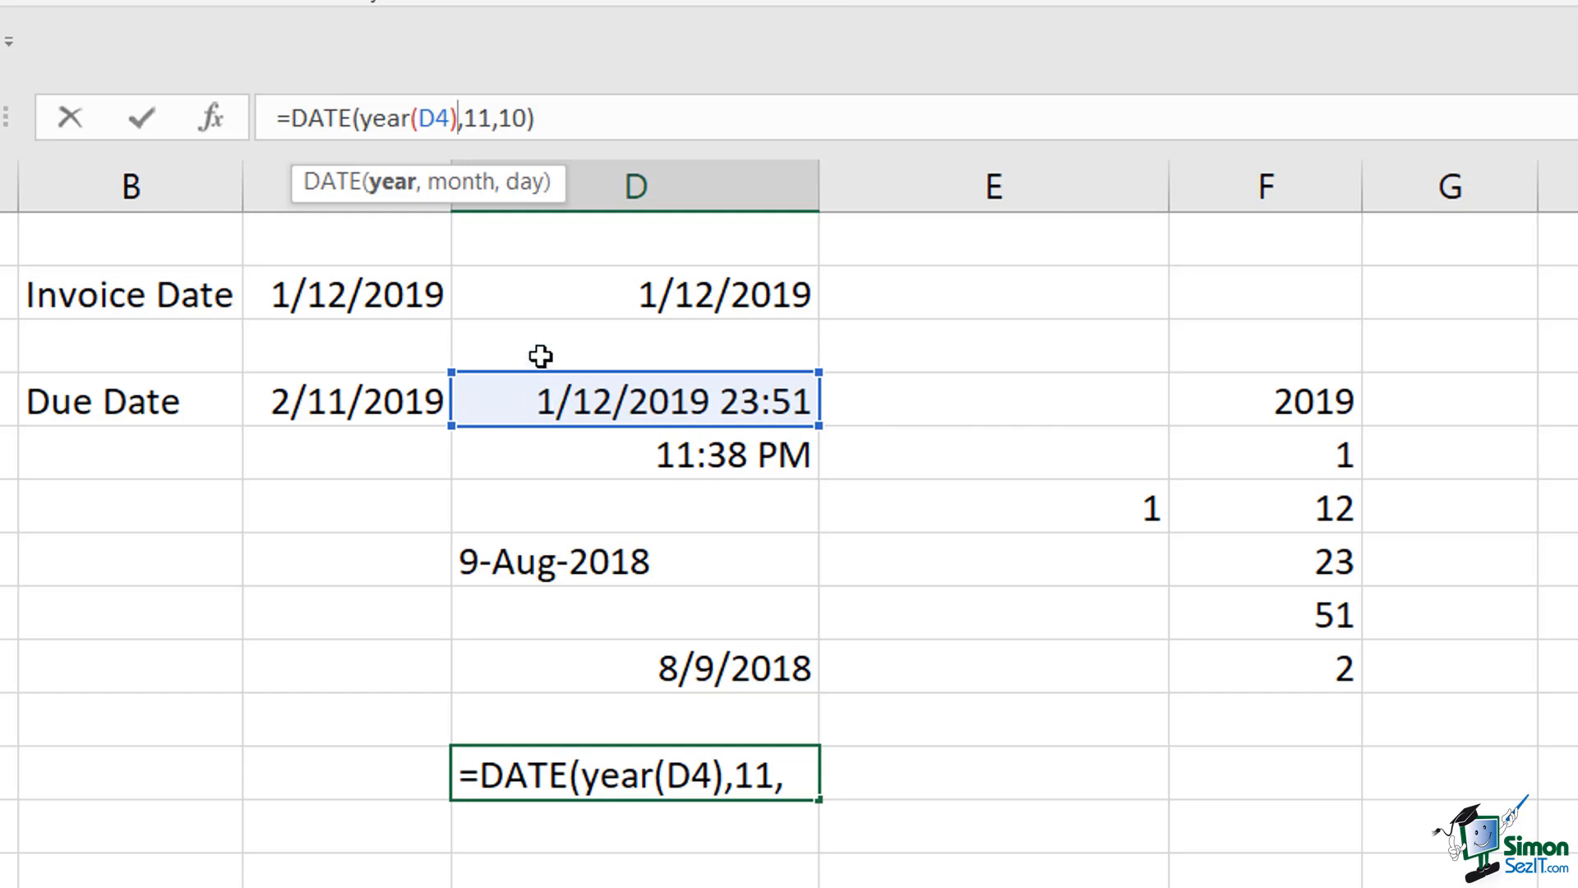
# Step: Replace the month argument 11 in D11's DATE formula with the nested function MONTH(D4)
pyautogui.doubleClick(480, 119)
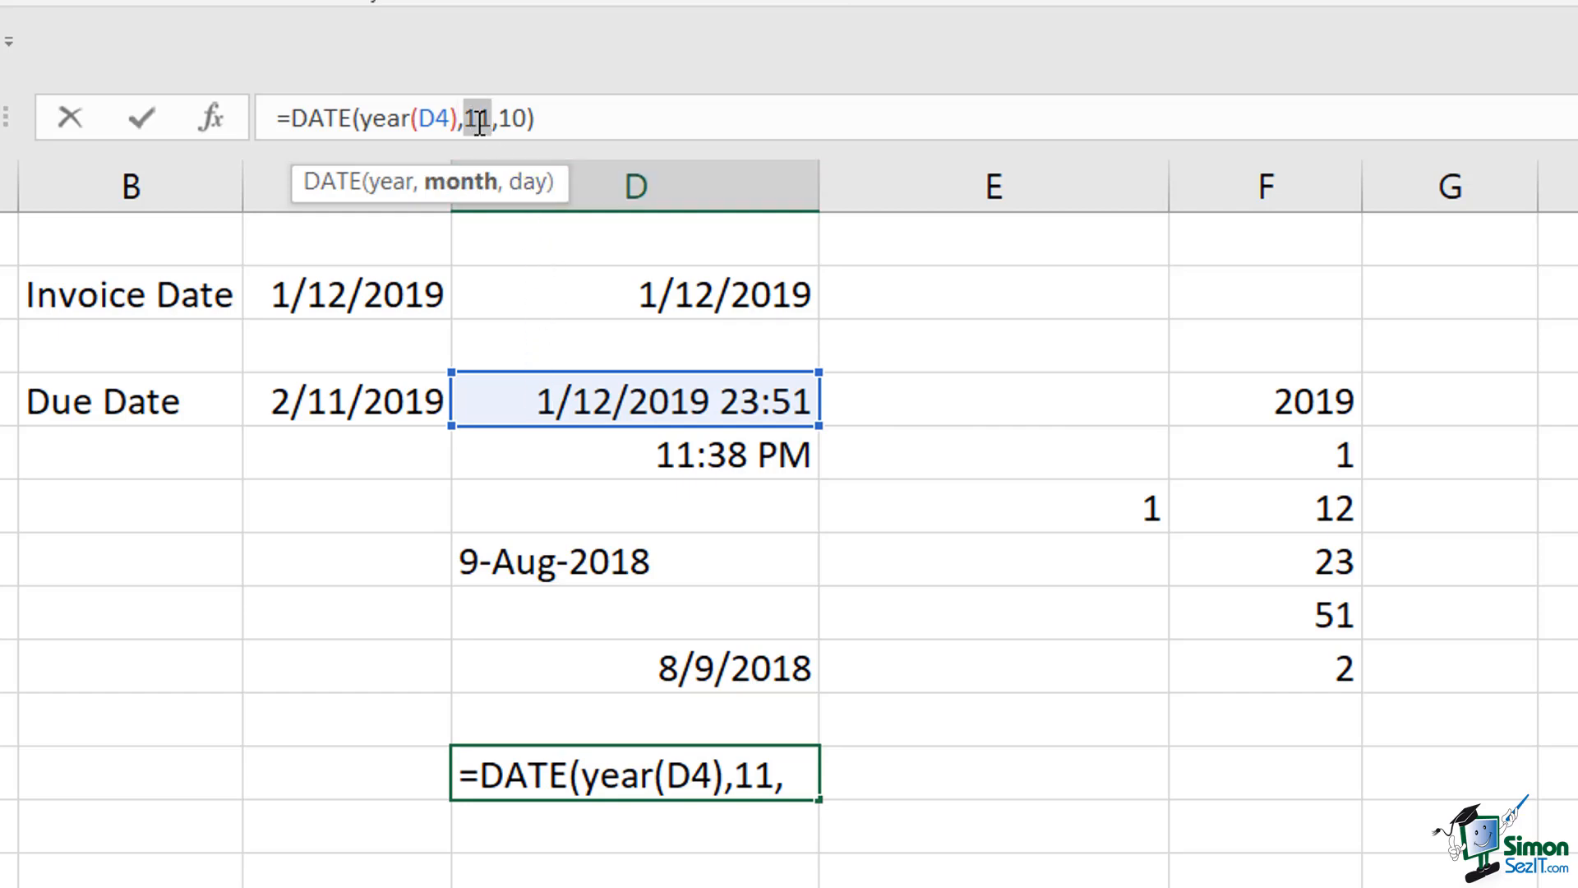
pyautogui.press('Delete')
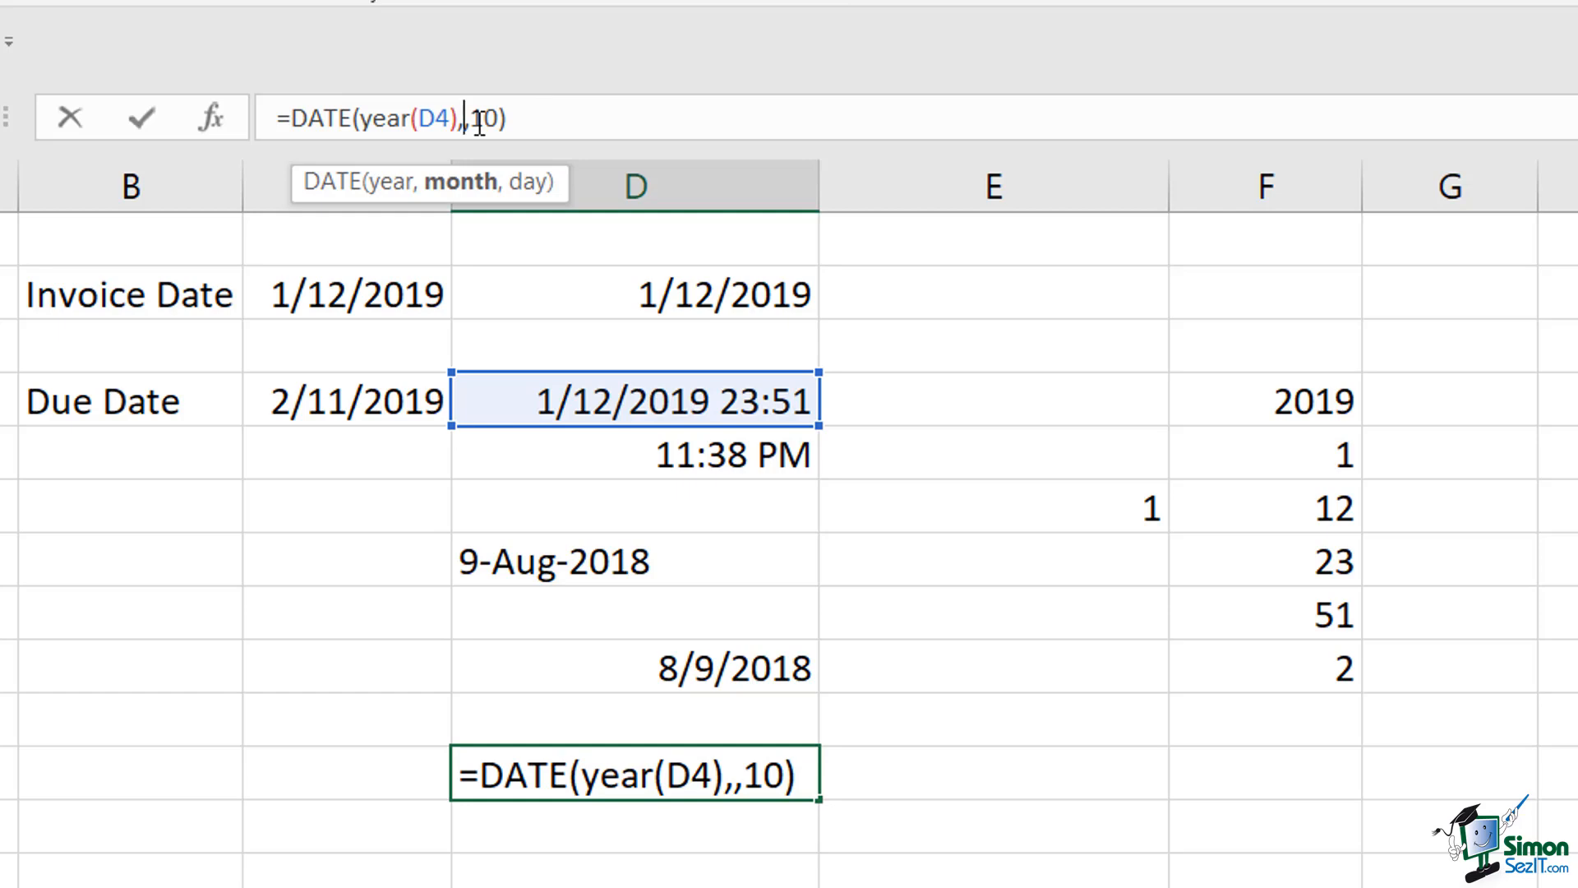
pyautogui.write('month(')
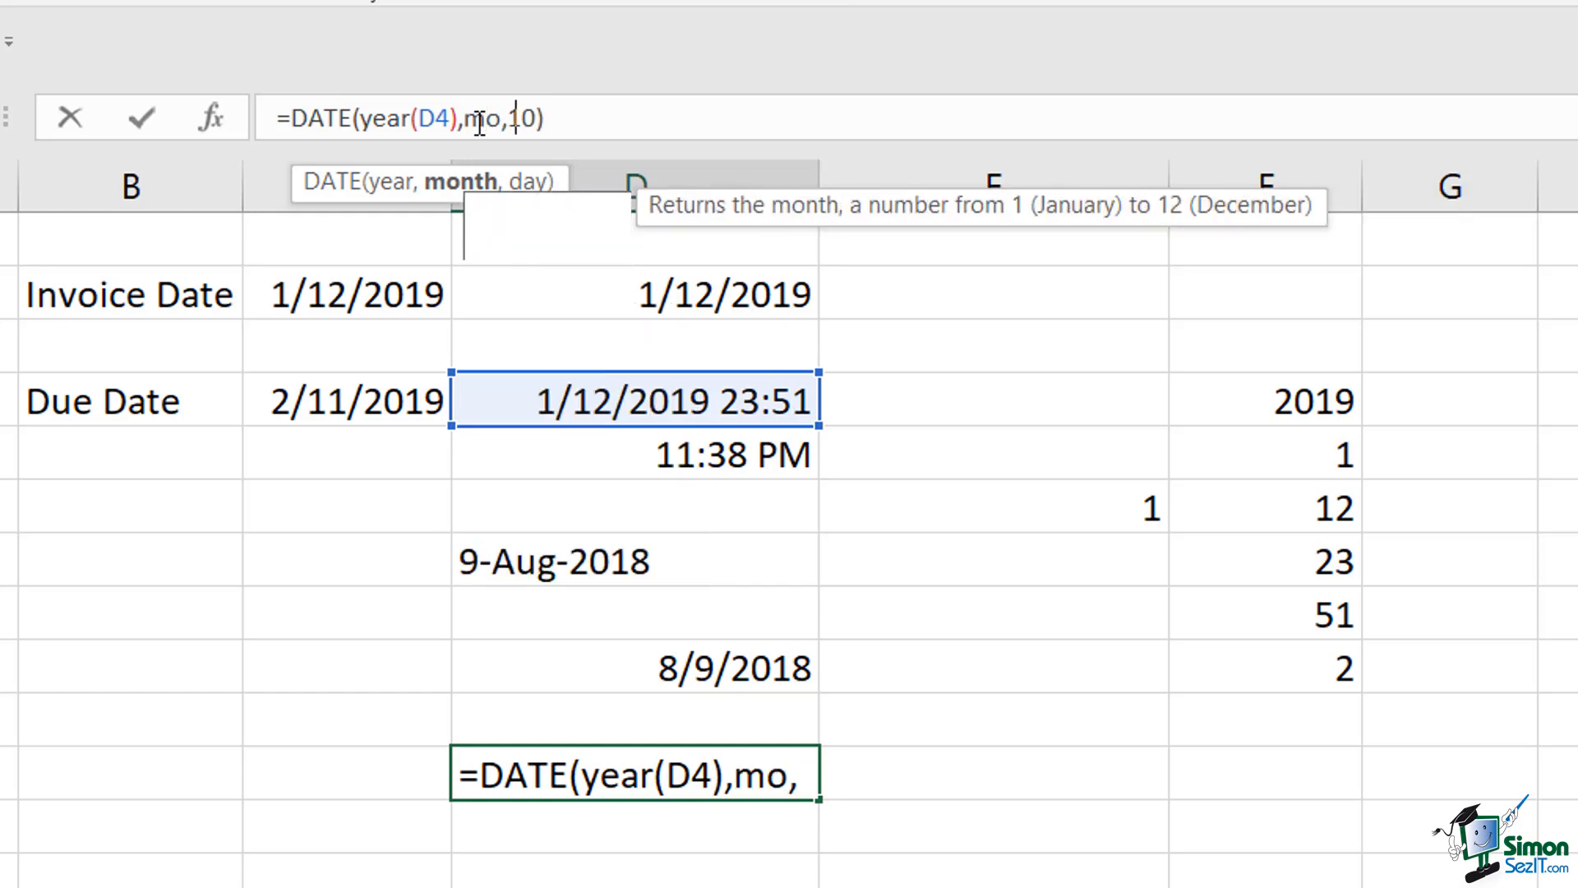
pyautogui.click(549, 413)
pyautogui.write(')')
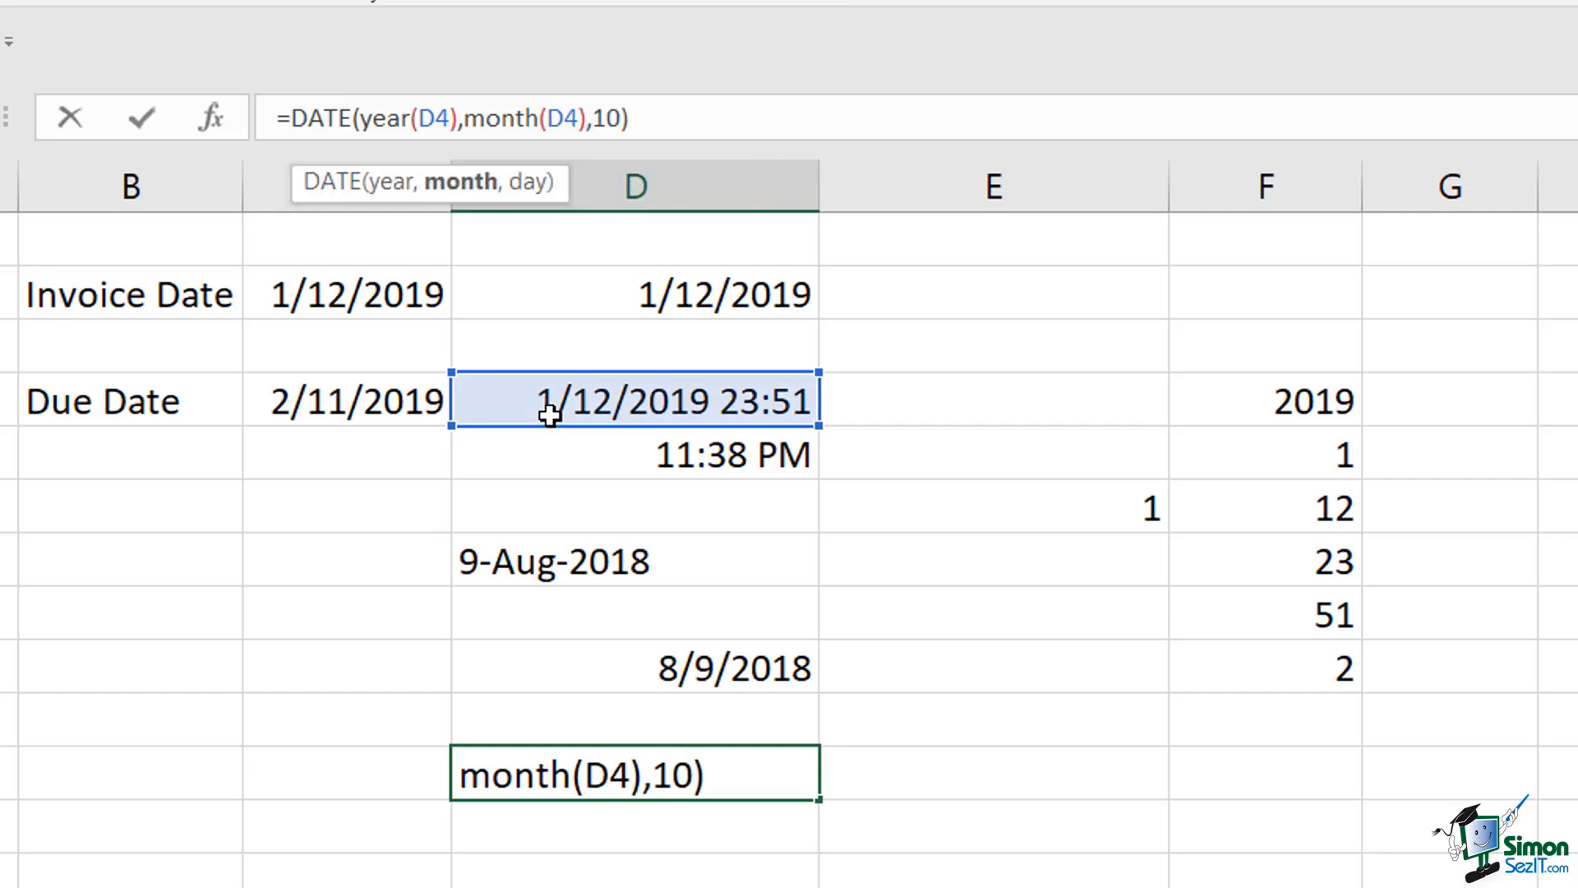
# Step: Replace the fixed day argument in D11's DATE formula with the nested function DAY(D4) and commit the formula
pyautogui.doubleClick(611, 117)
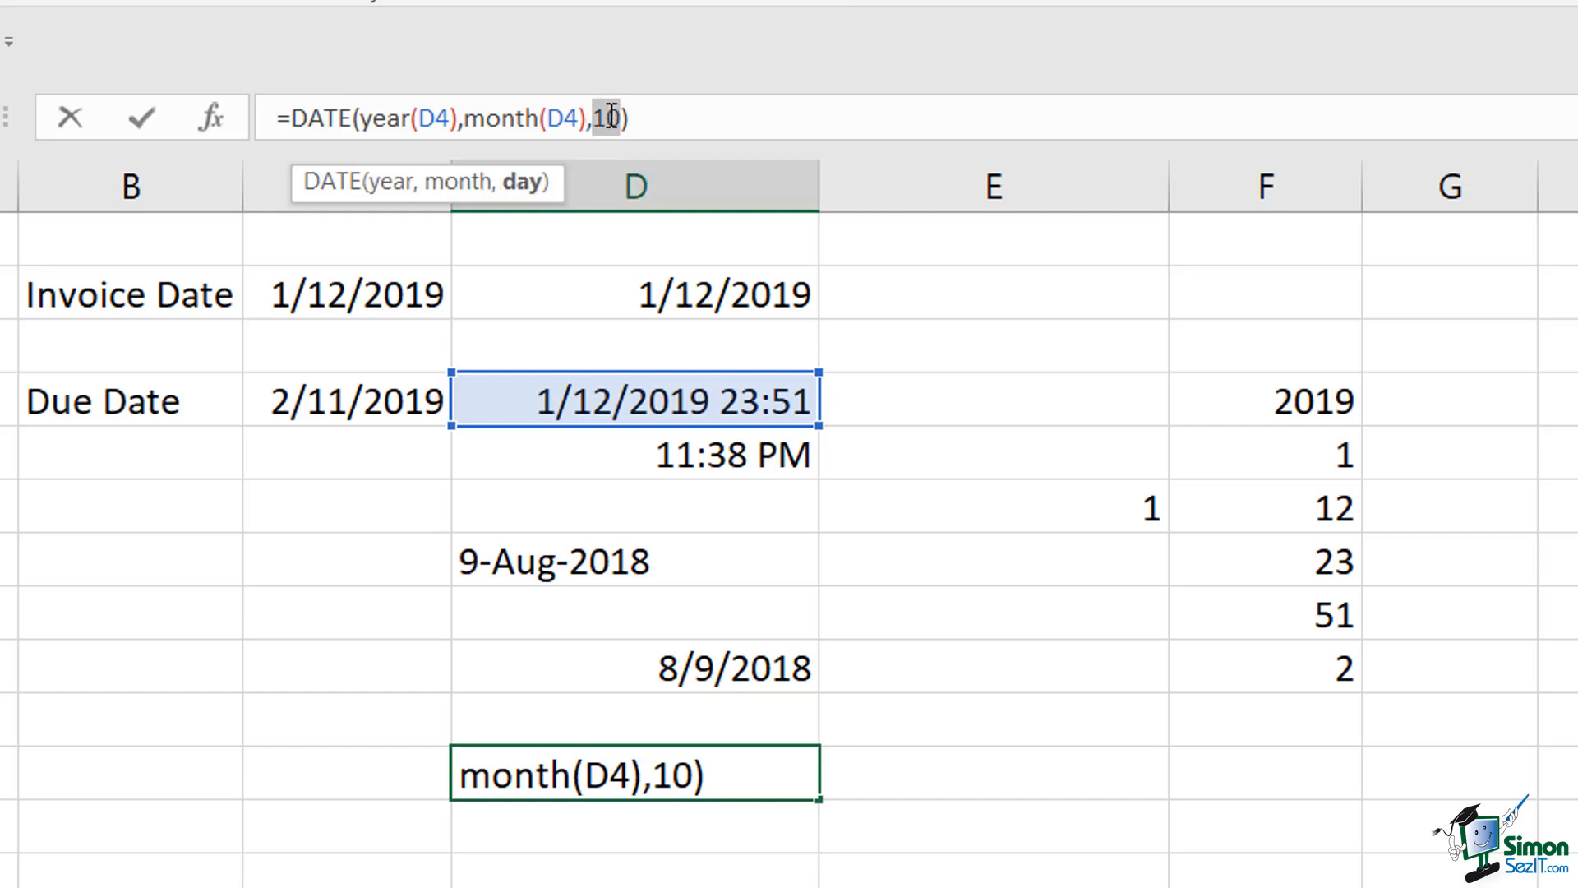
pyautogui.write('day(')
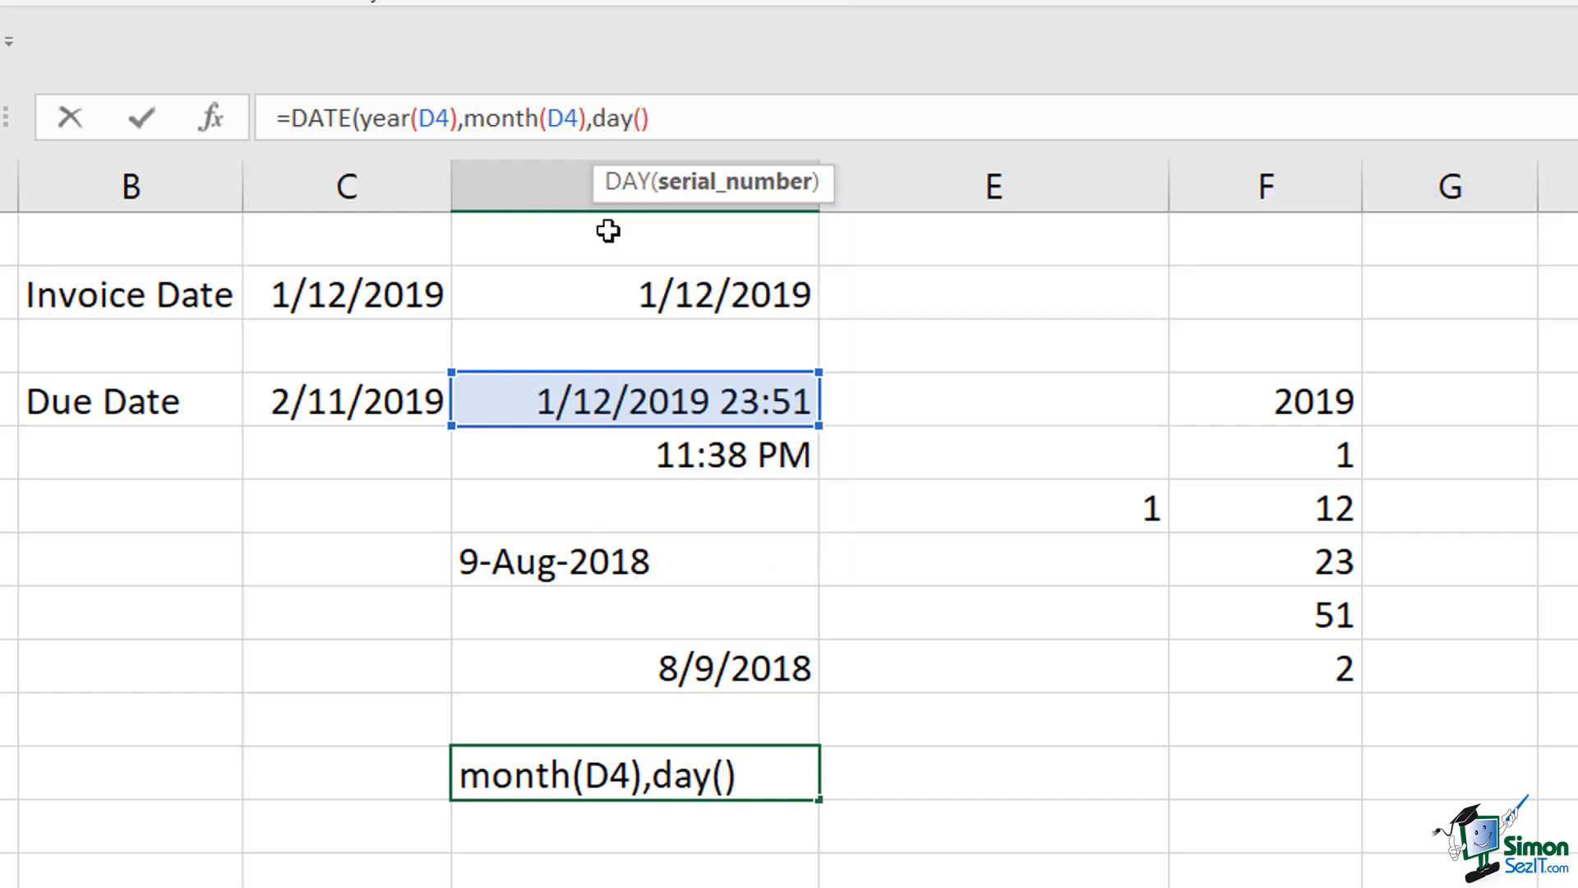
pyautogui.click(610, 399)
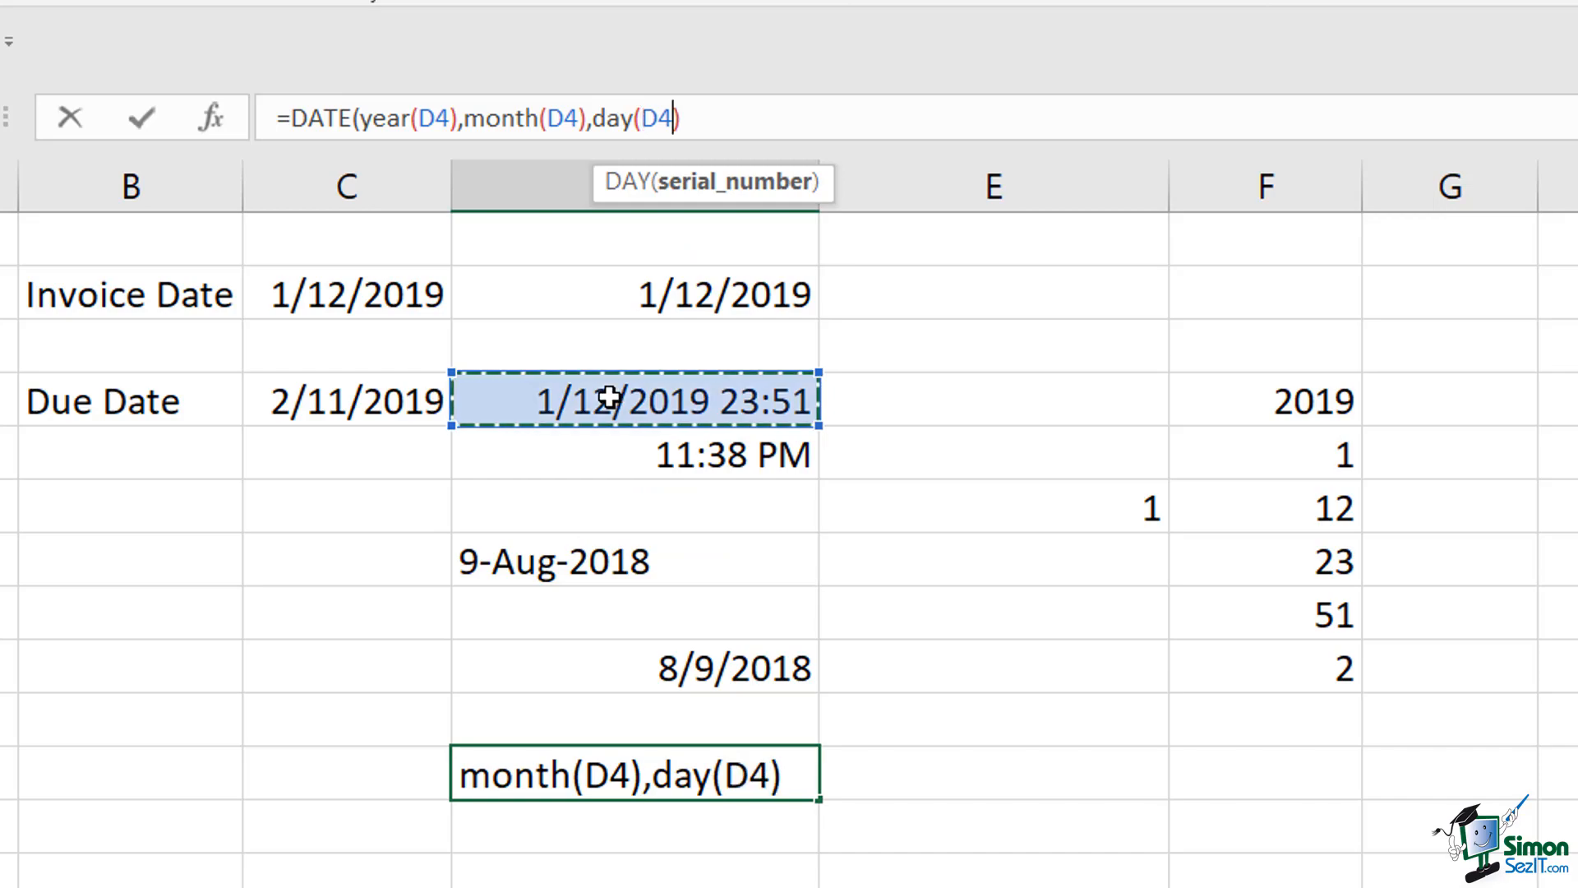
pyautogui.write(')')
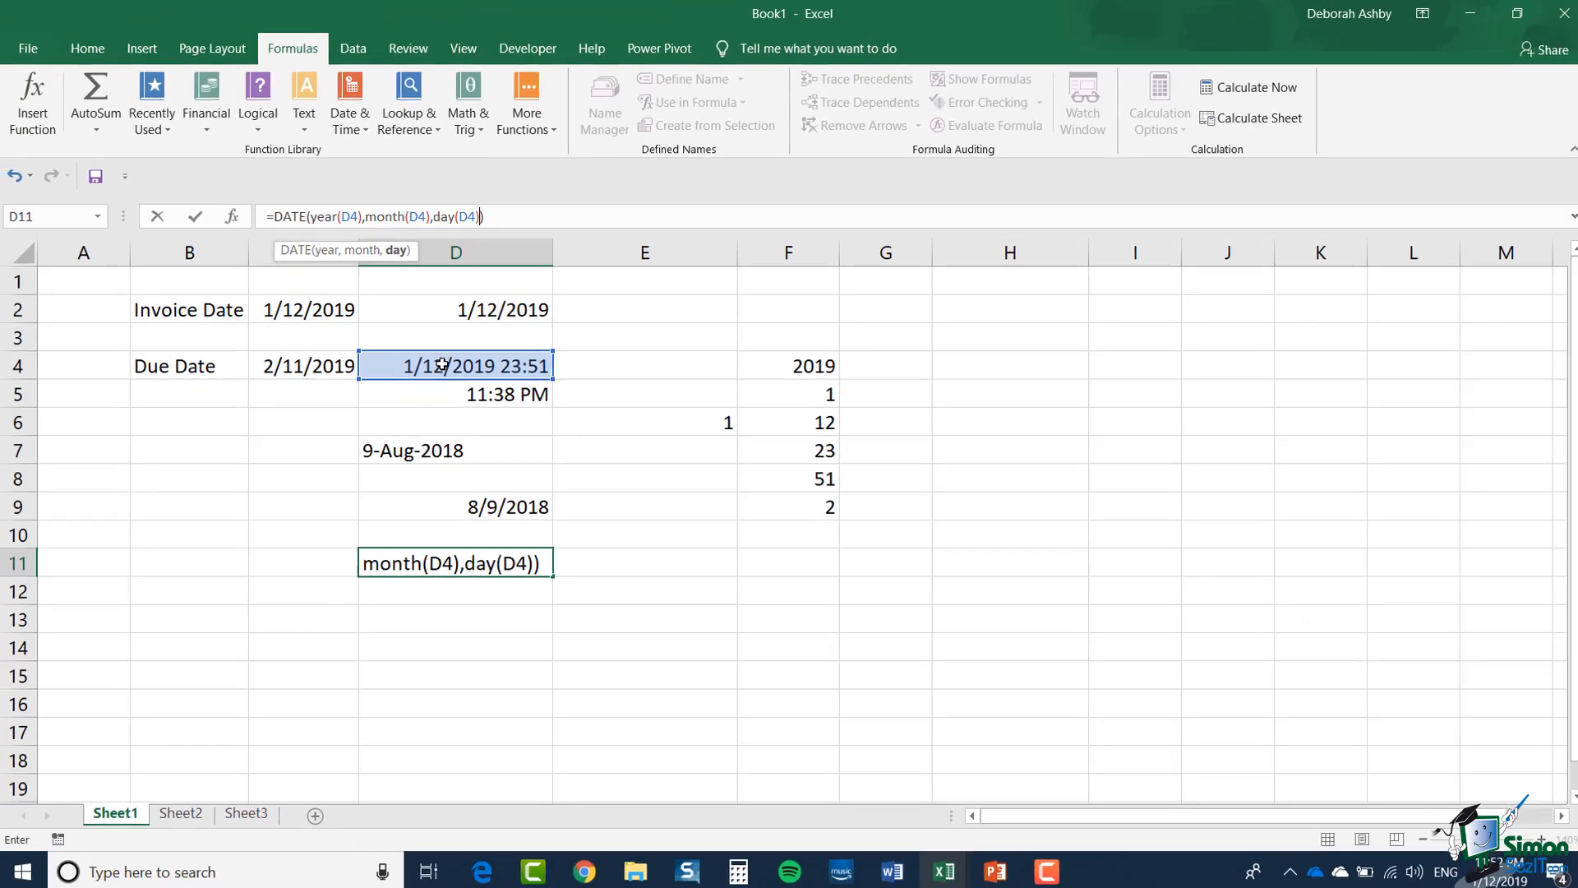
pyautogui.press('Return')
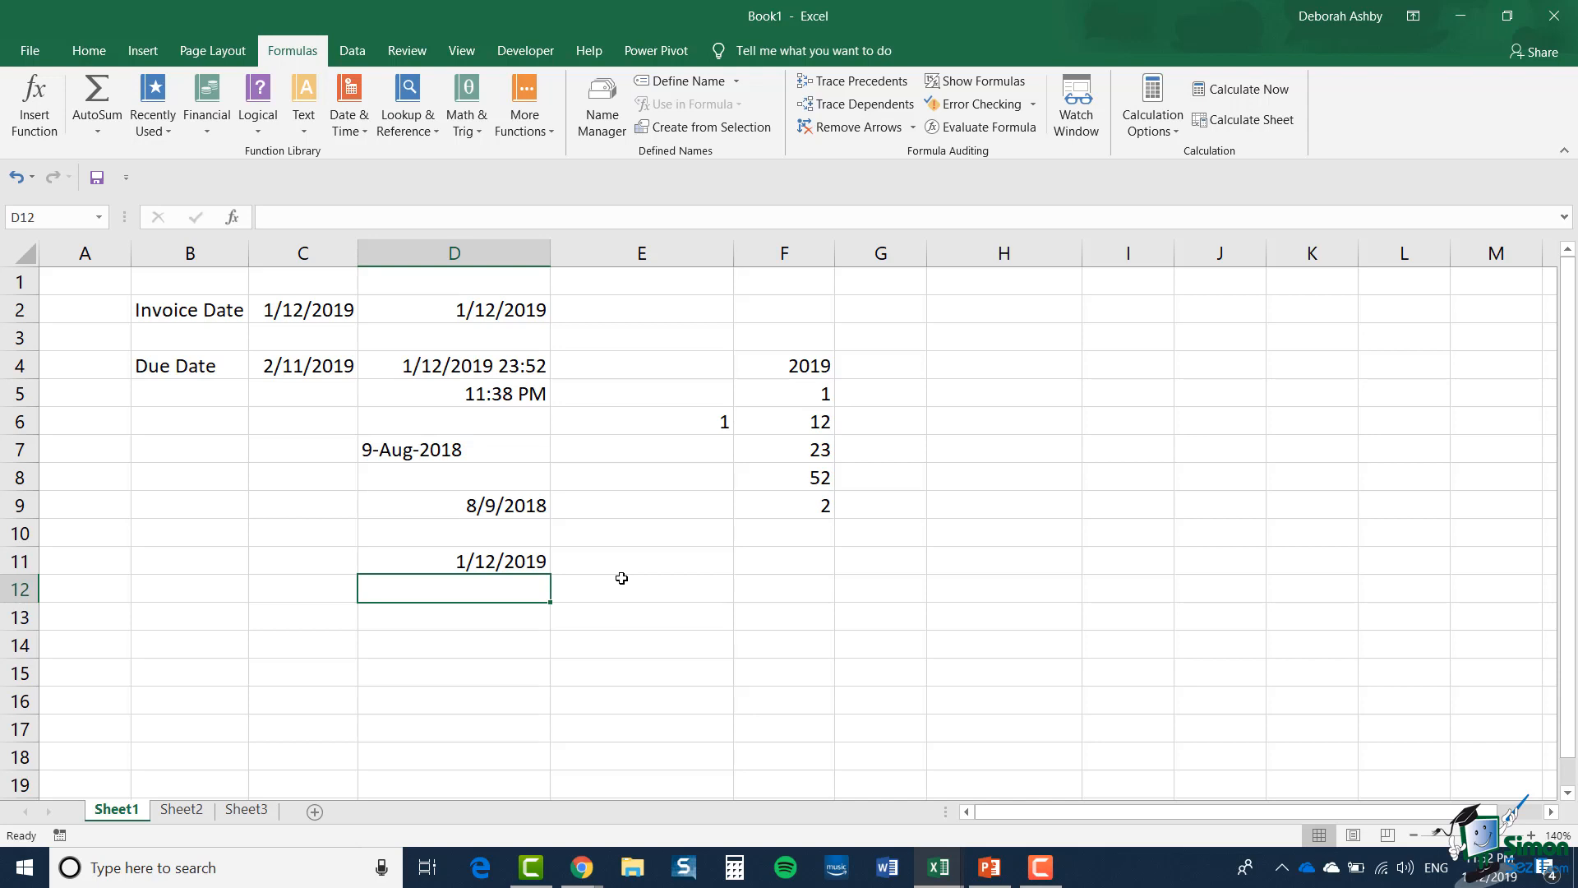
# Step: Extend the day argument of D11's DATE formula to DAY(D4)+30, and review the resulting formula in D11
pyautogui.click(465, 564)
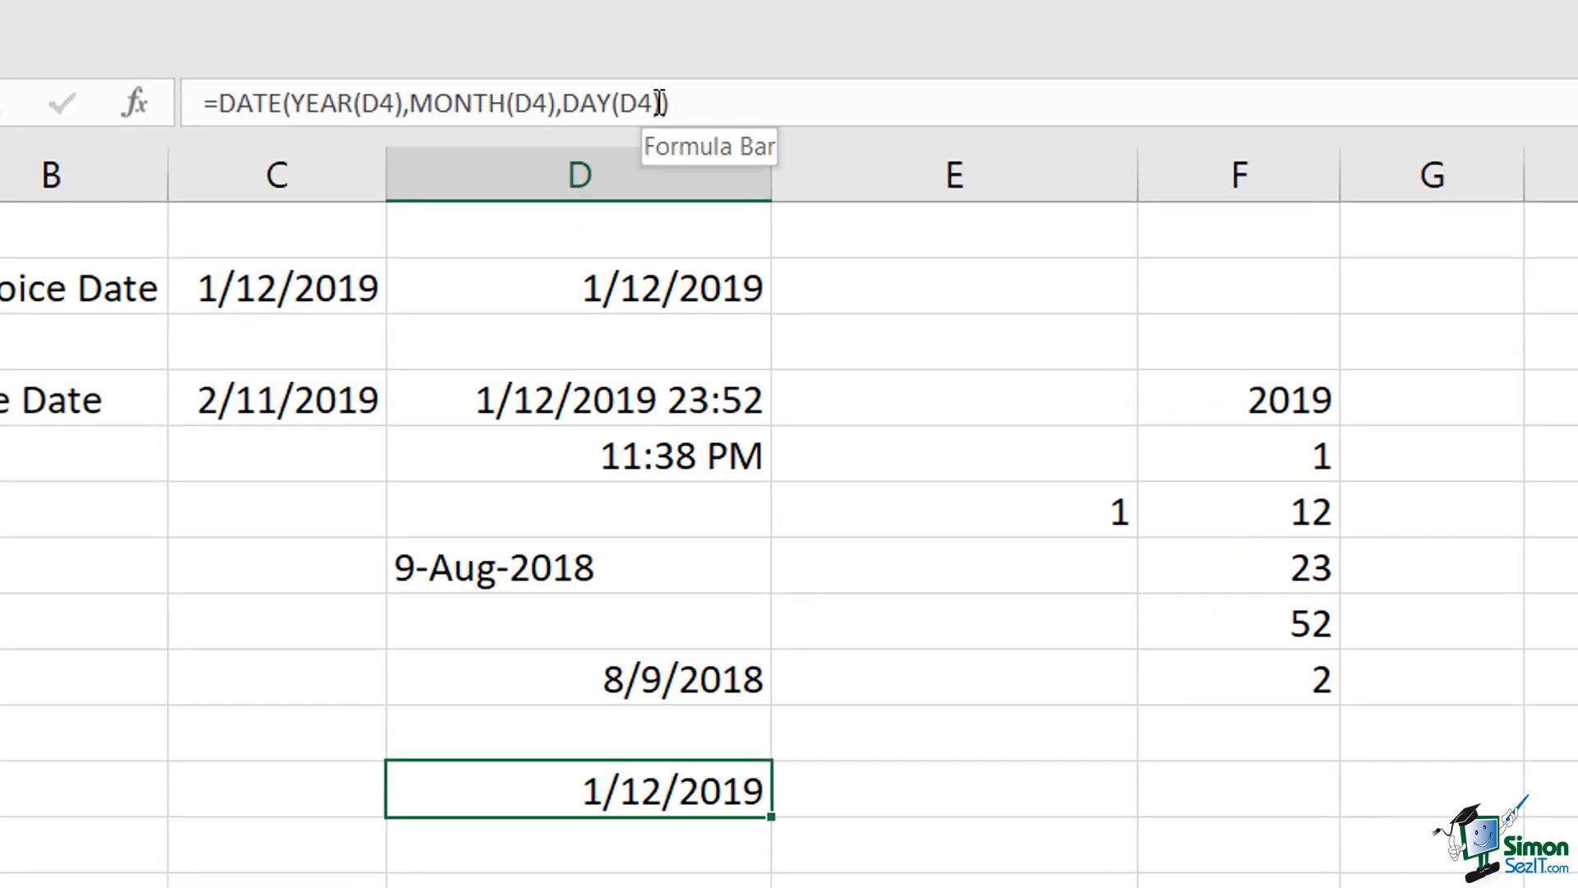
pyautogui.click(658, 102)
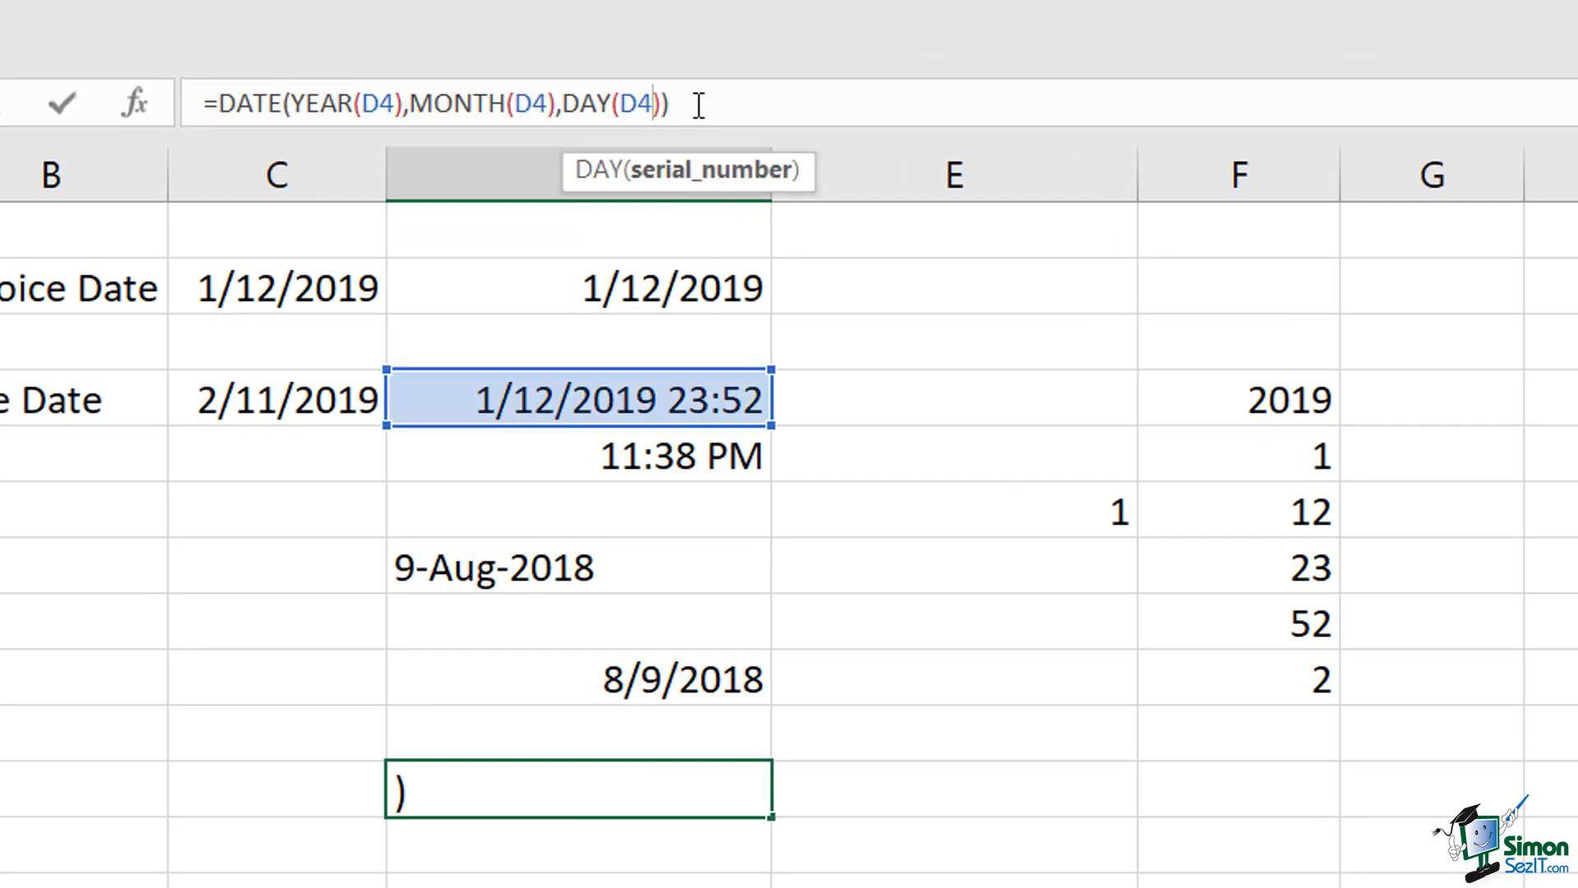
pyautogui.press('Right')
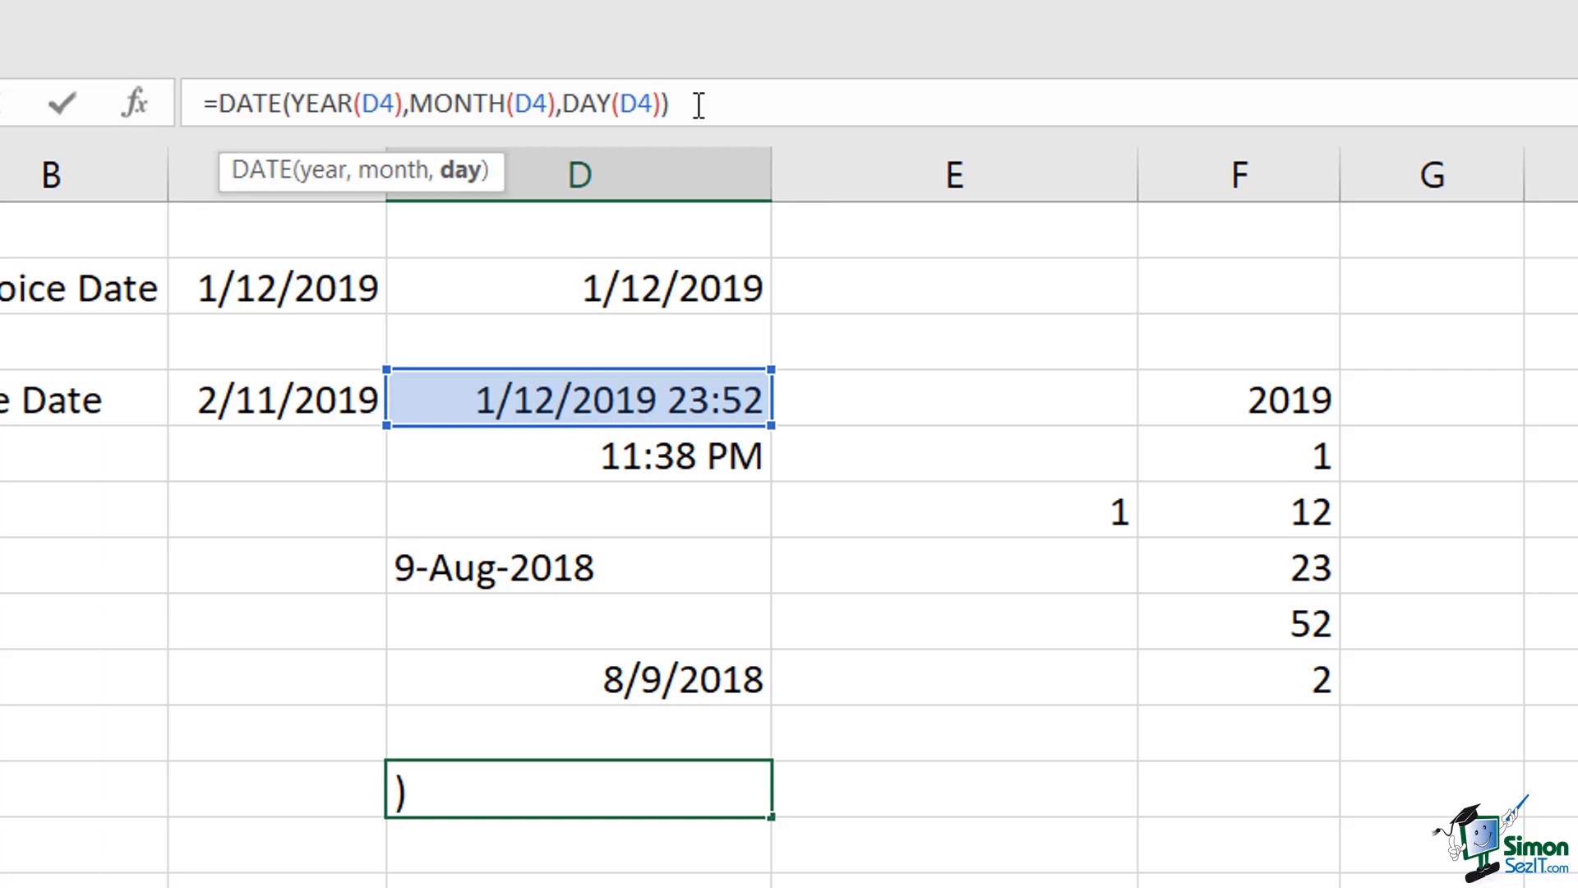
pyautogui.write('+30')
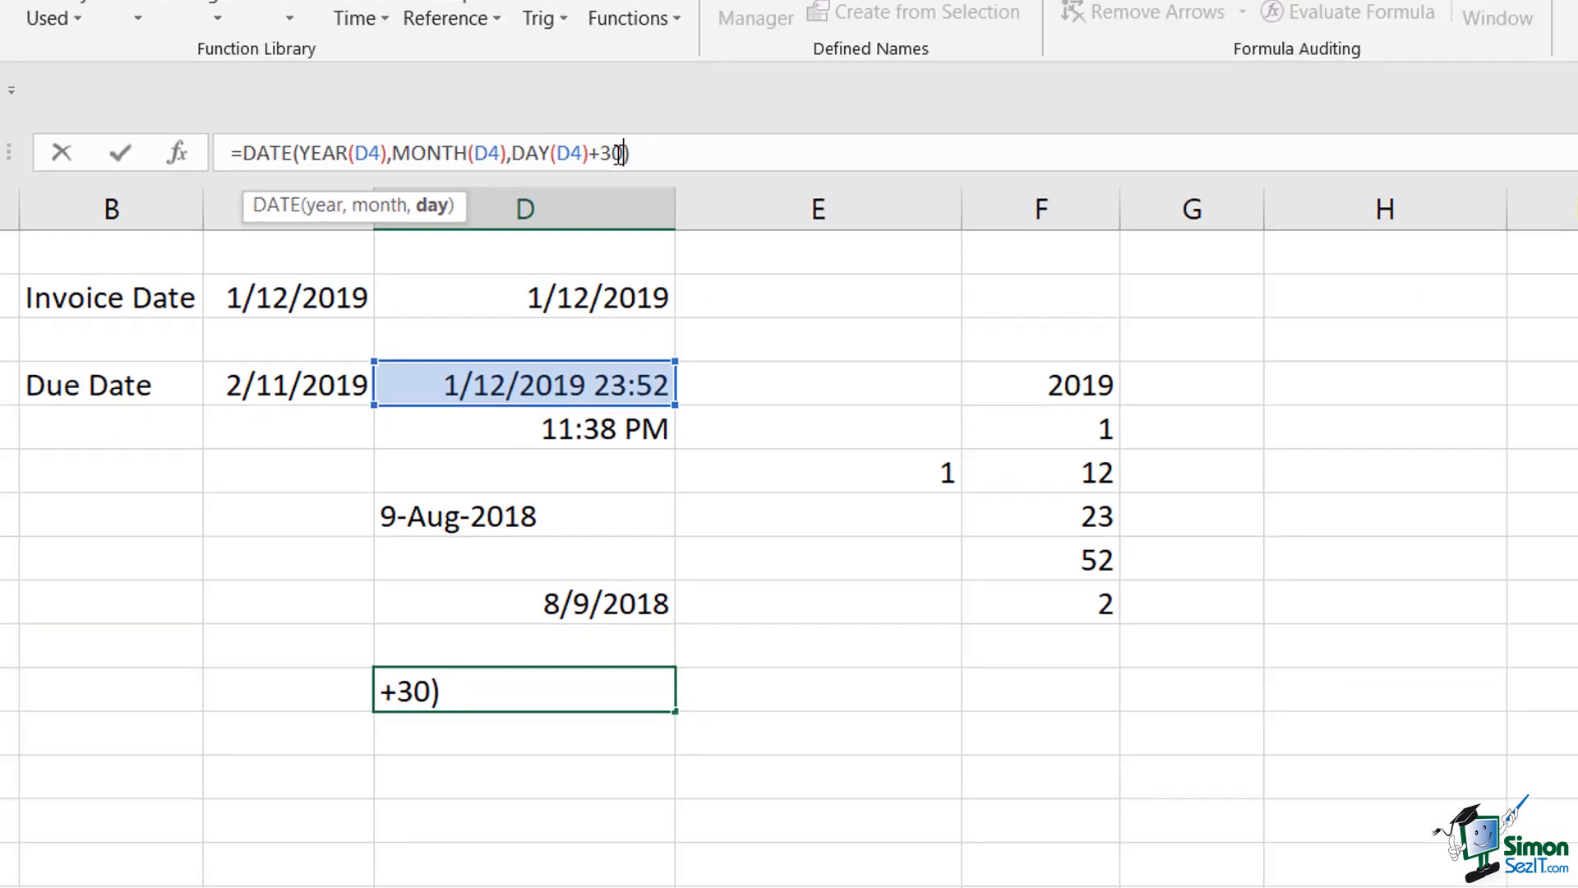
pyautogui.press('Return')
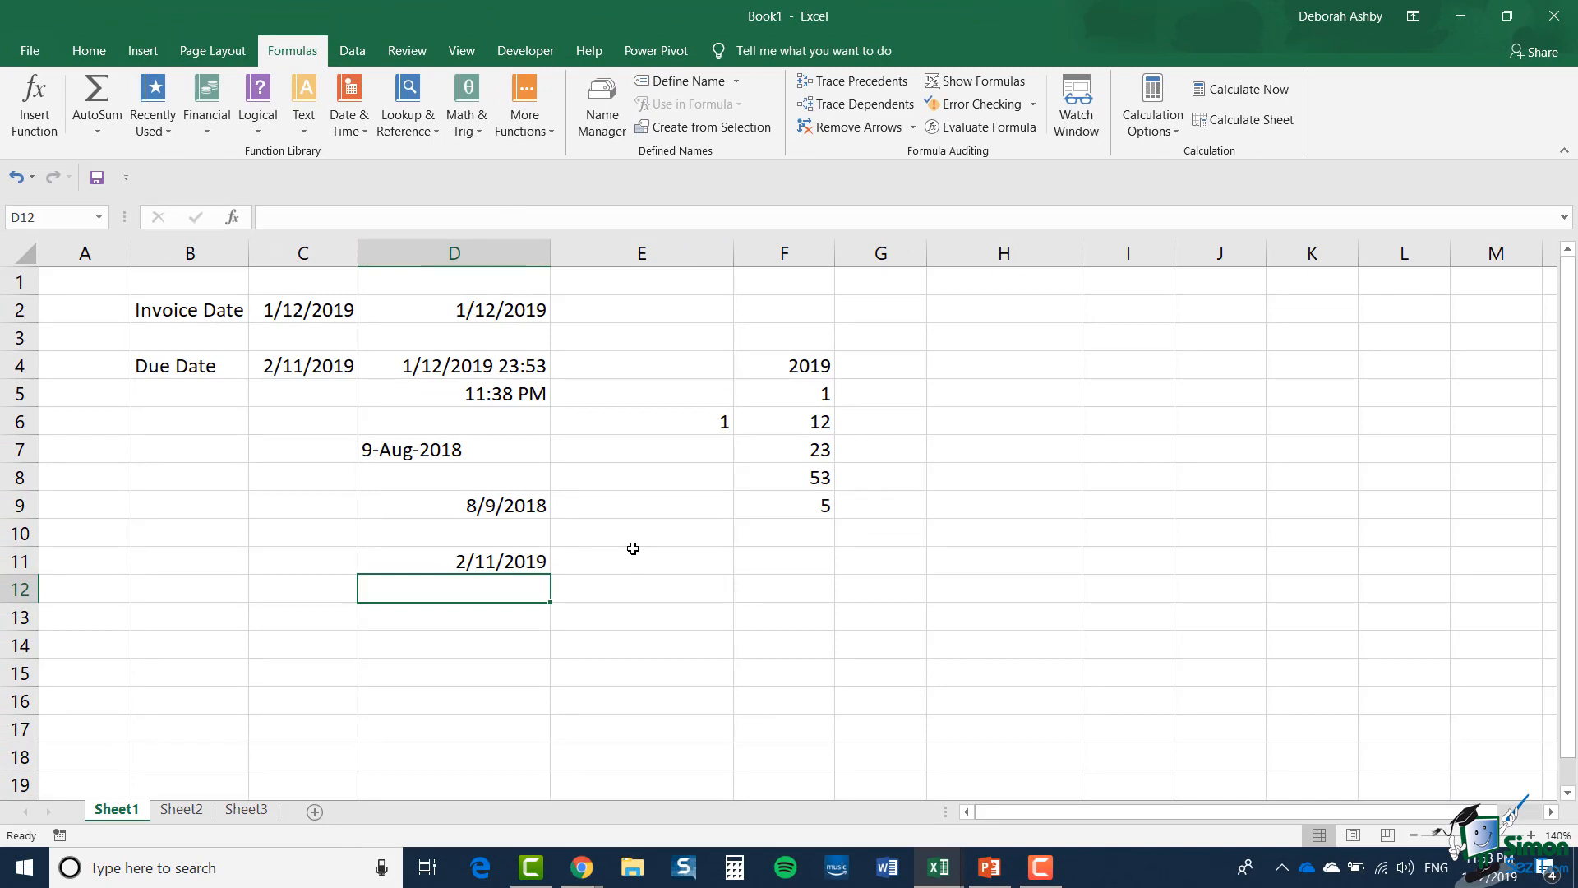
pyautogui.click(500, 566)
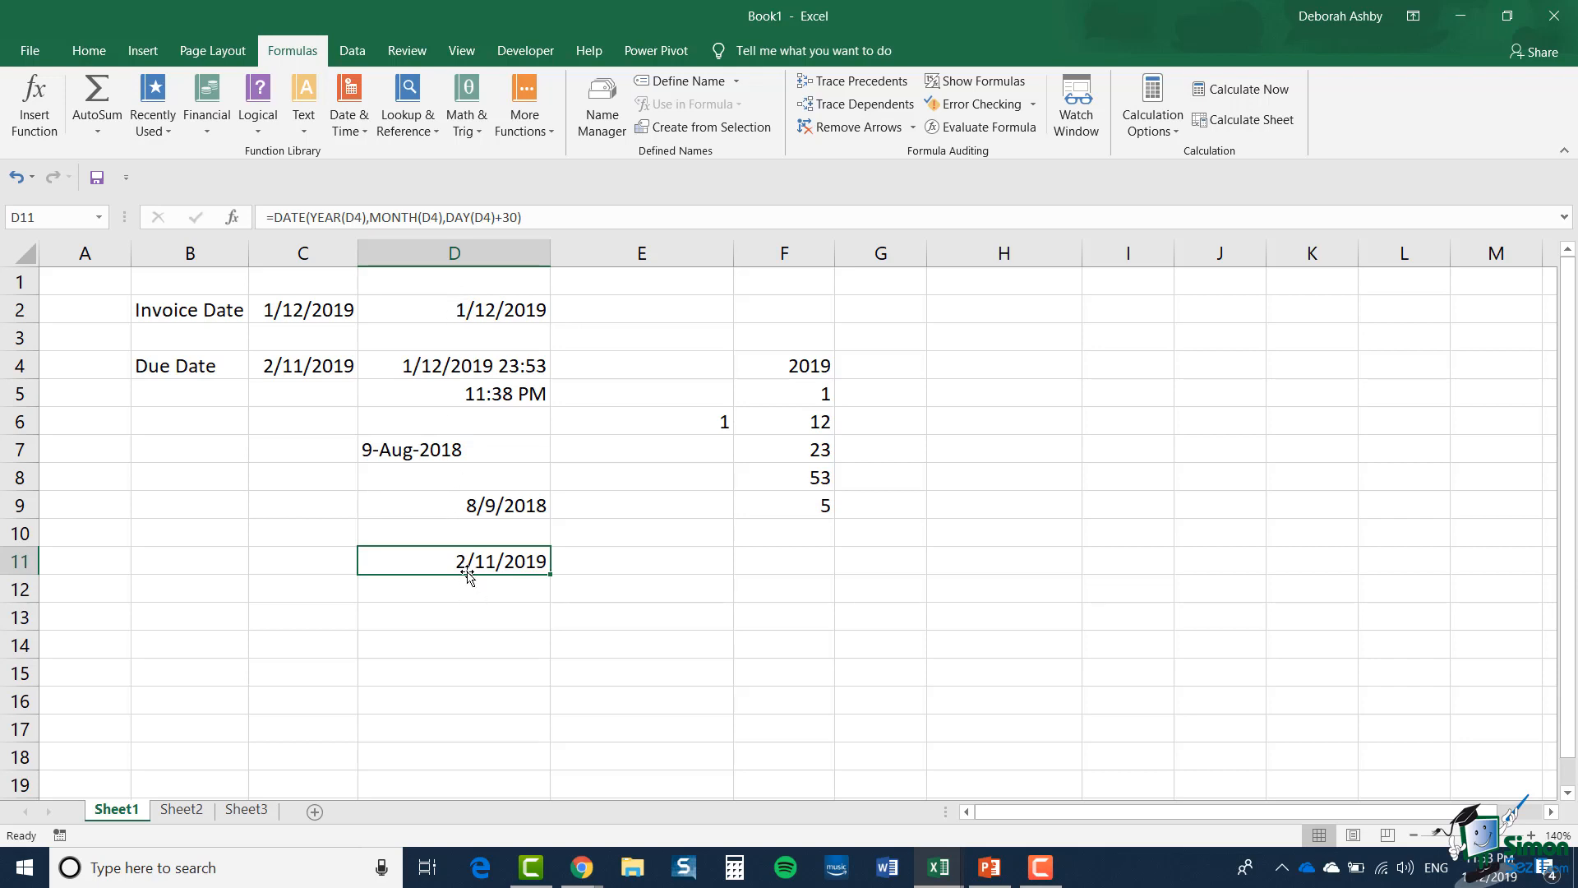
pyautogui.click(452, 322)
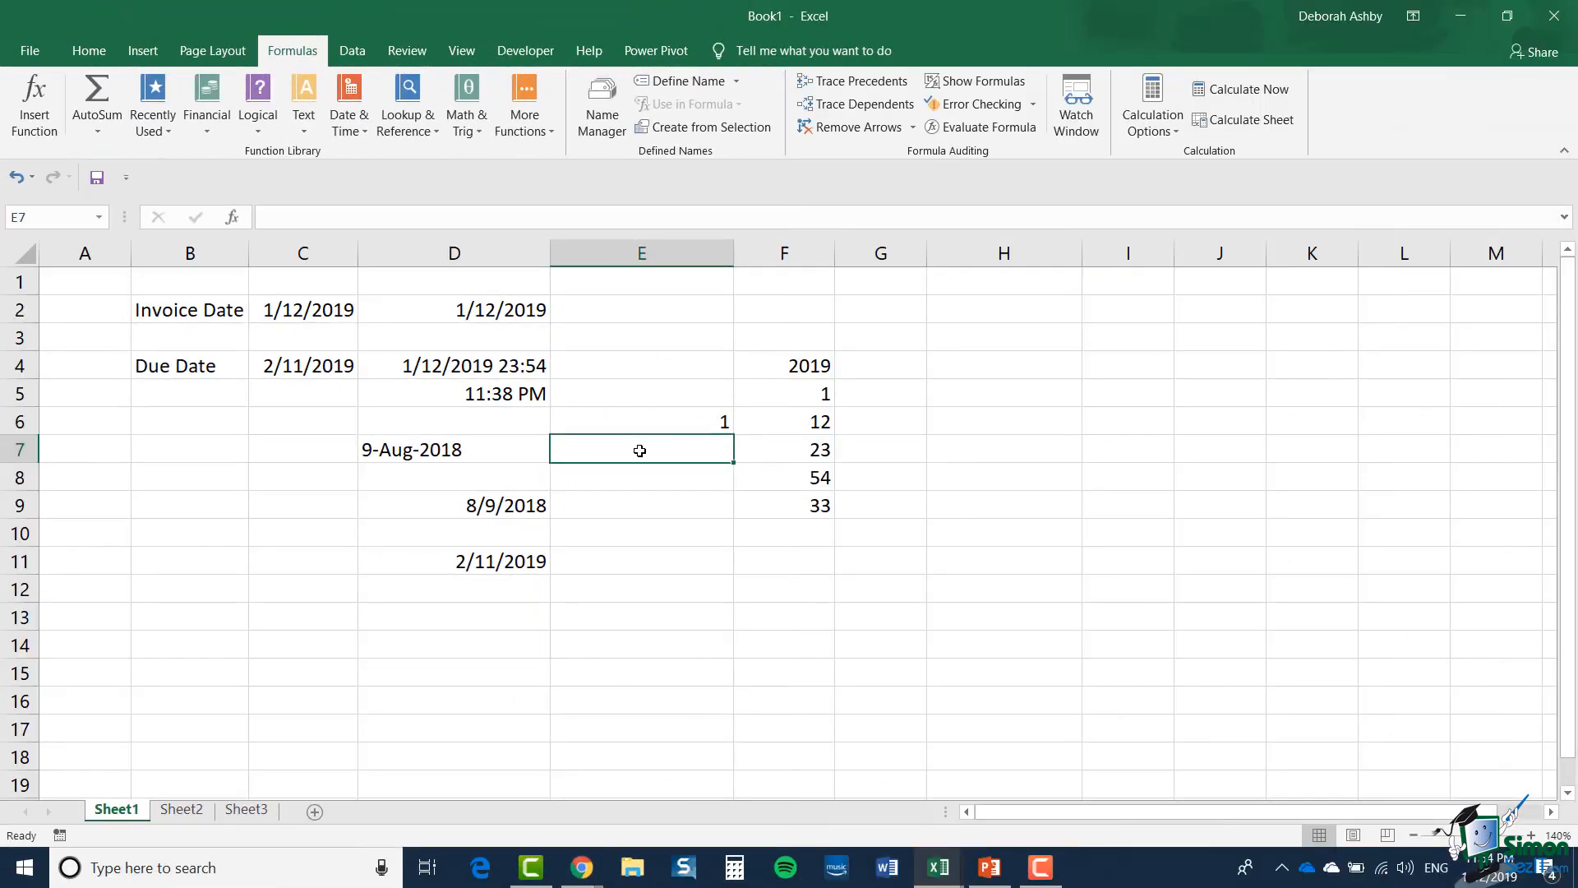